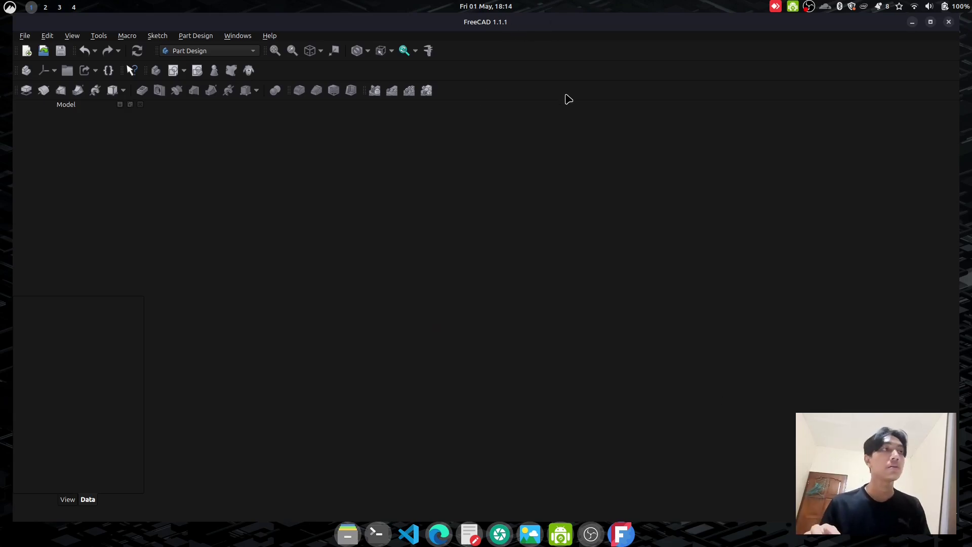
- Create a new empty document and save it as servo90 in the Documents folder
key(alt+Tab)
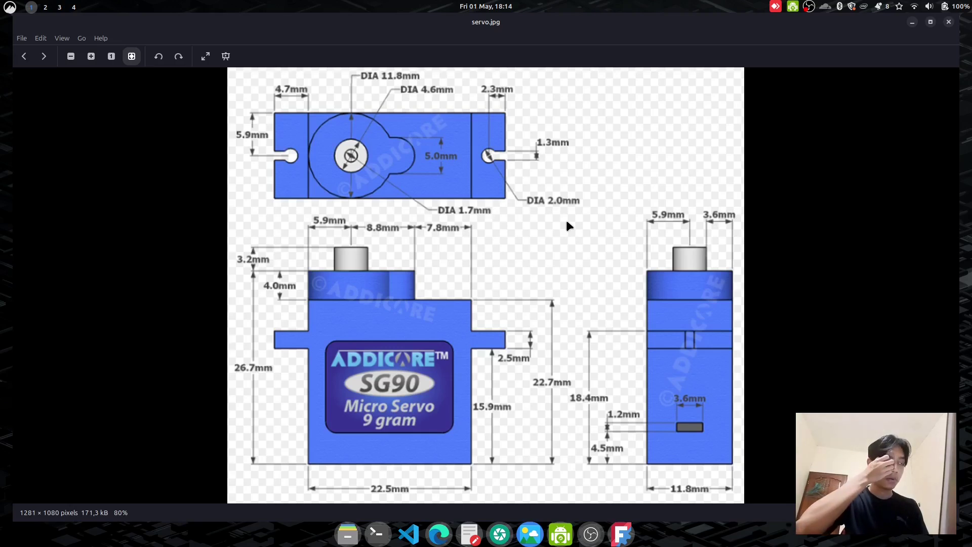
key(alt+Tab)
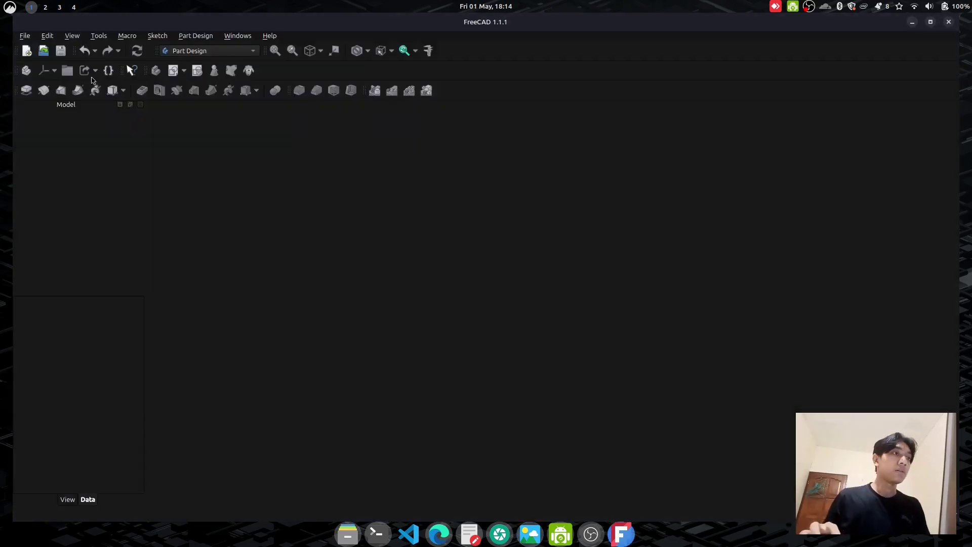
click(27, 51)
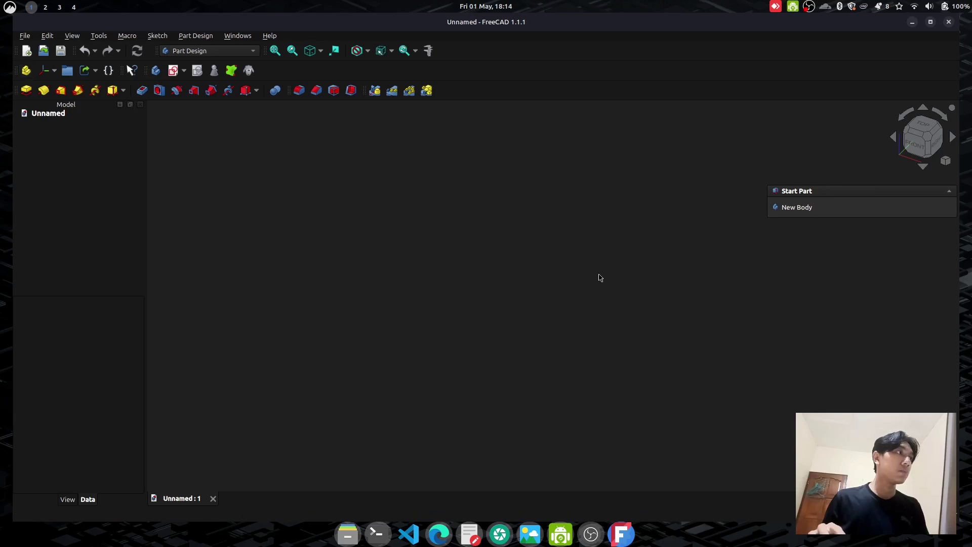
key(ctrl+shift+s)
text(servo)
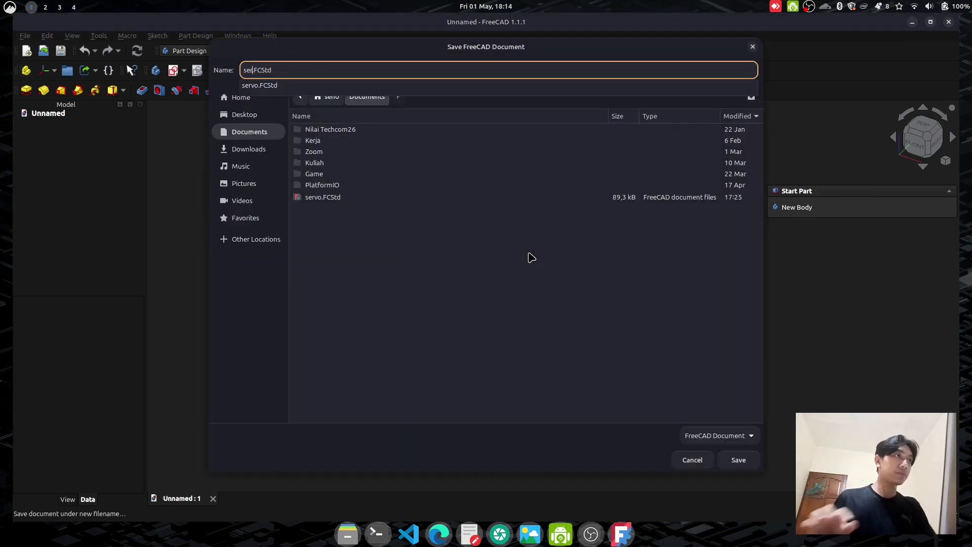
text(90)
key(Return)
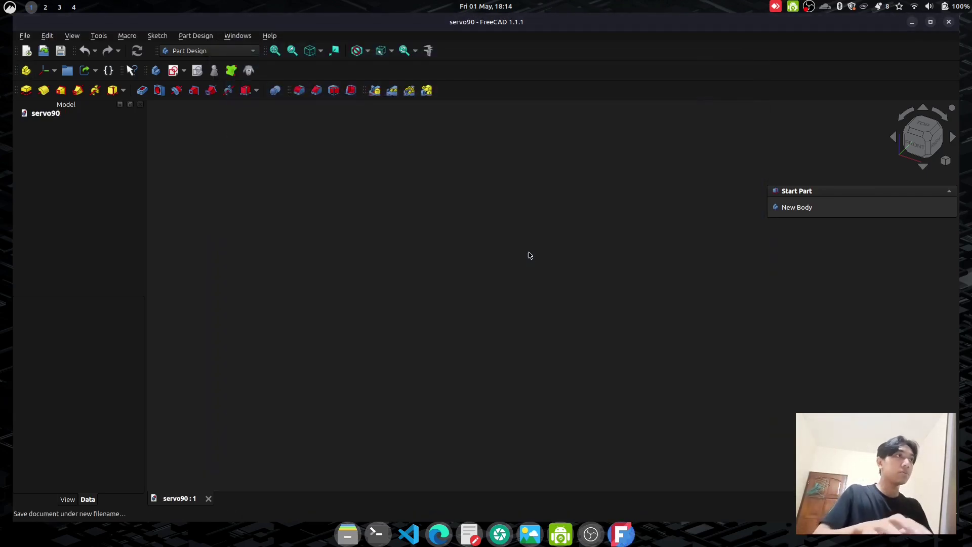
- Create a new body and start a sketch on its XZ-plane
click(793, 213)
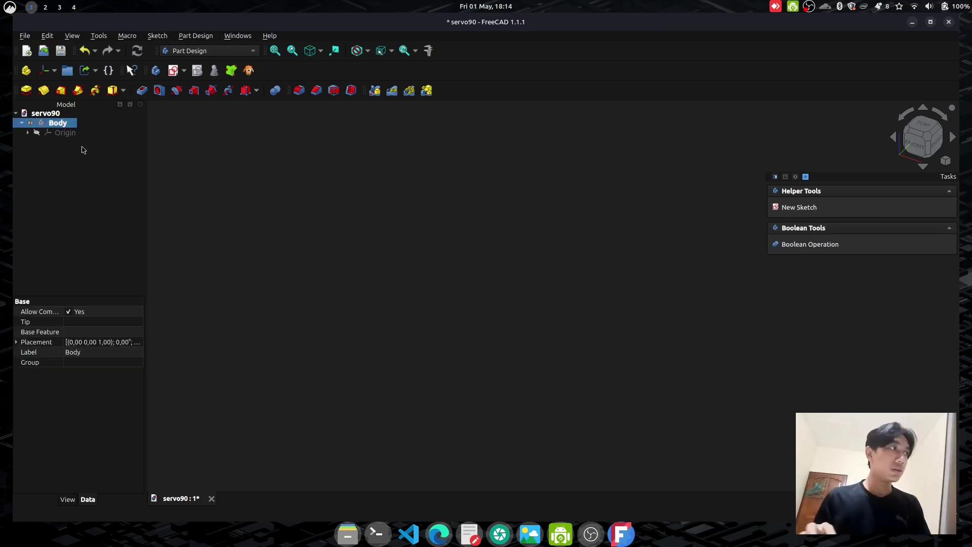
click(28, 133)
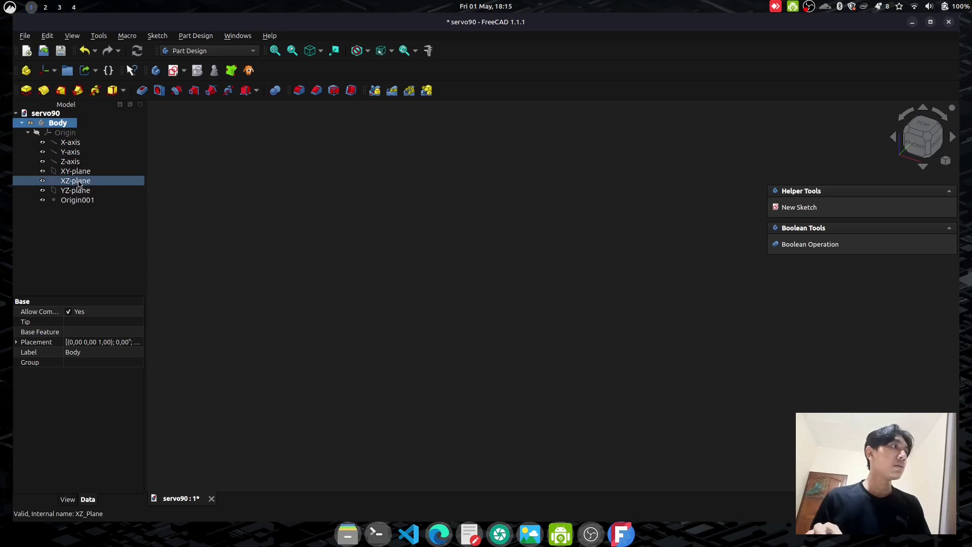
click(79, 183)
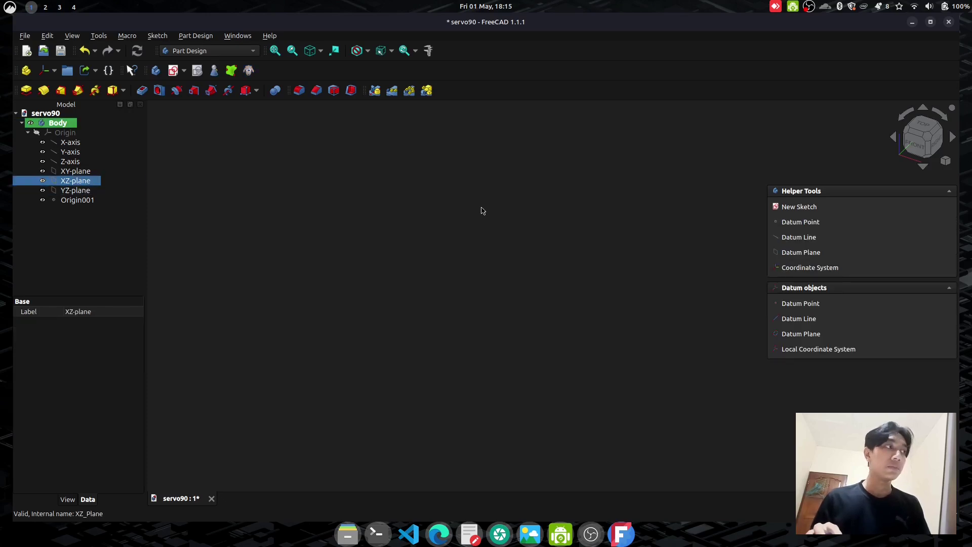
click(801, 208)
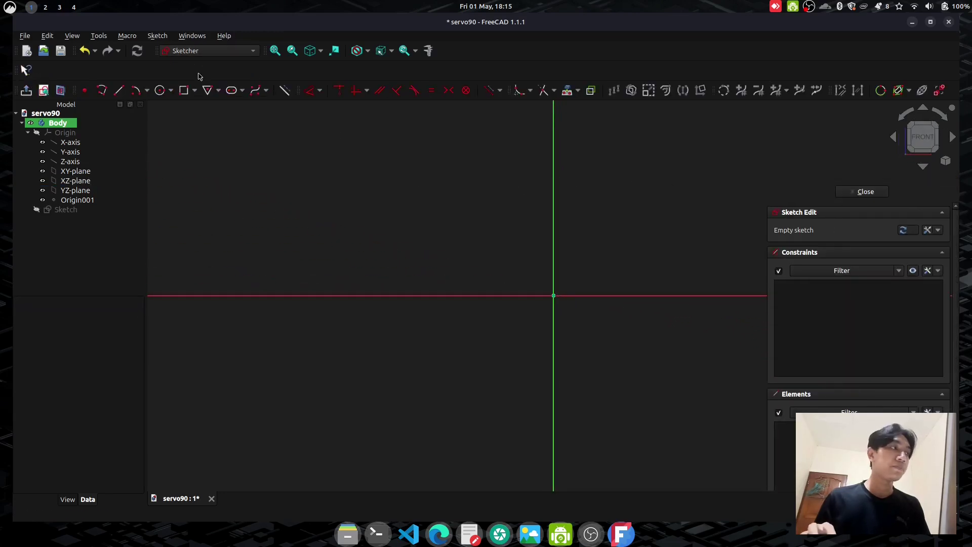
- Sketch a rectangle 22.5 mm wide and 22.7 mm high from the servo reference drawing, and move it so it is roughly centred on the origin
key(alt+Tab)
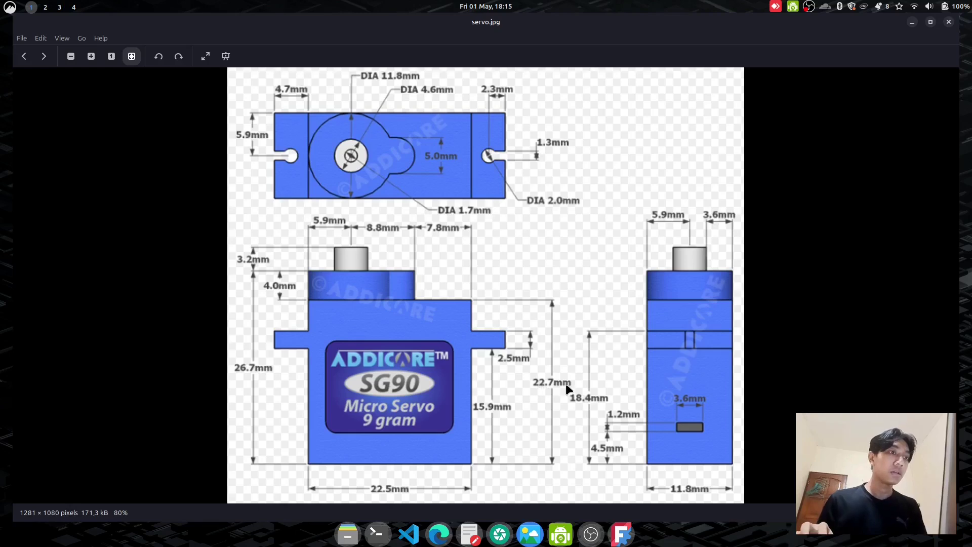
key(alt+Tab)
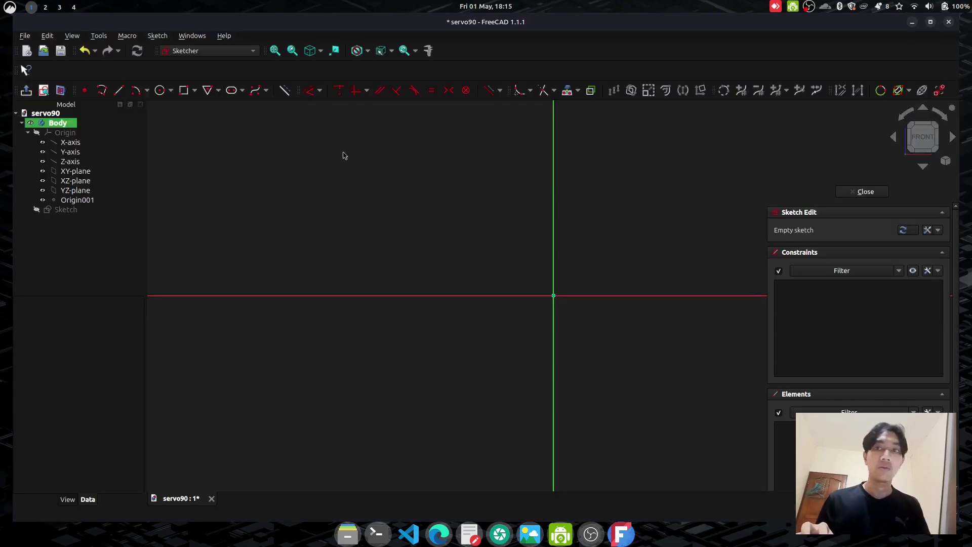
click(184, 90)
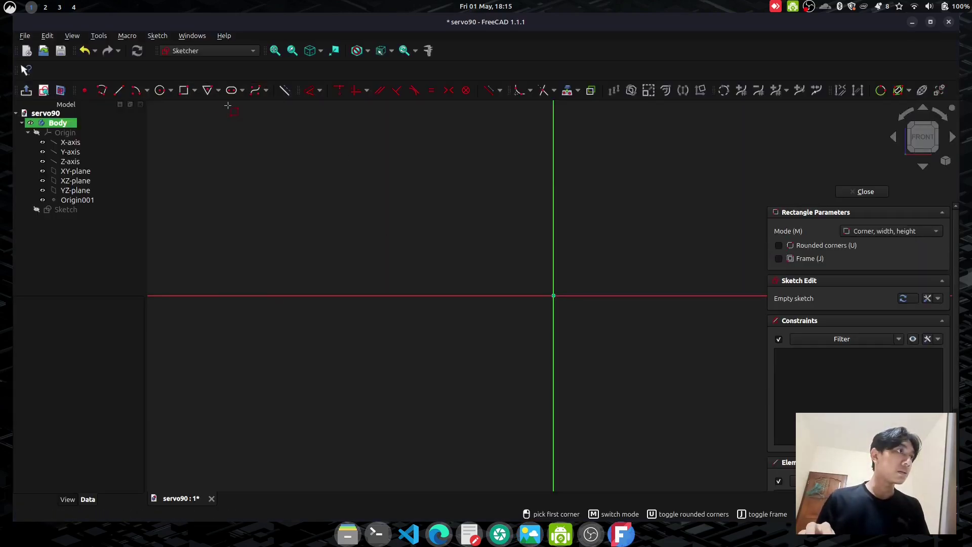
click(477, 235)
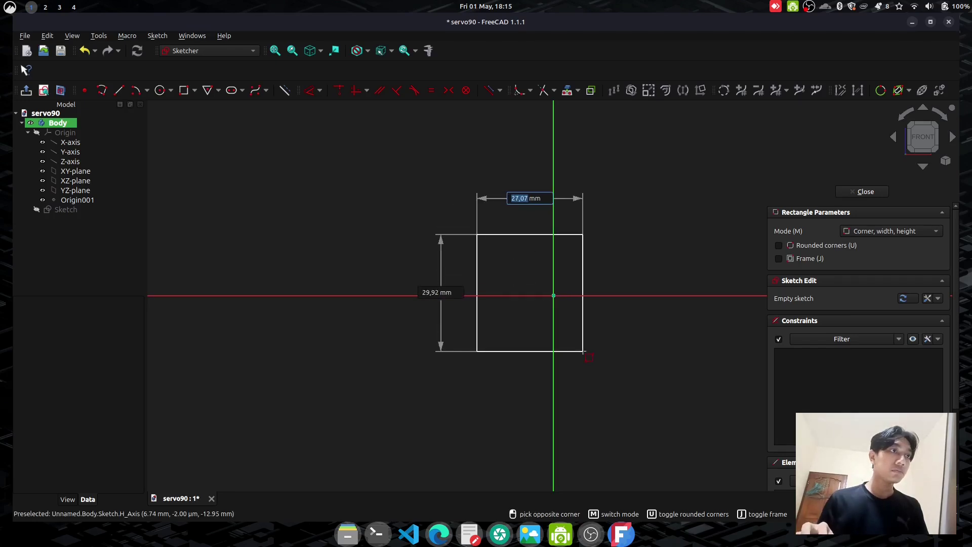
text(22,5)
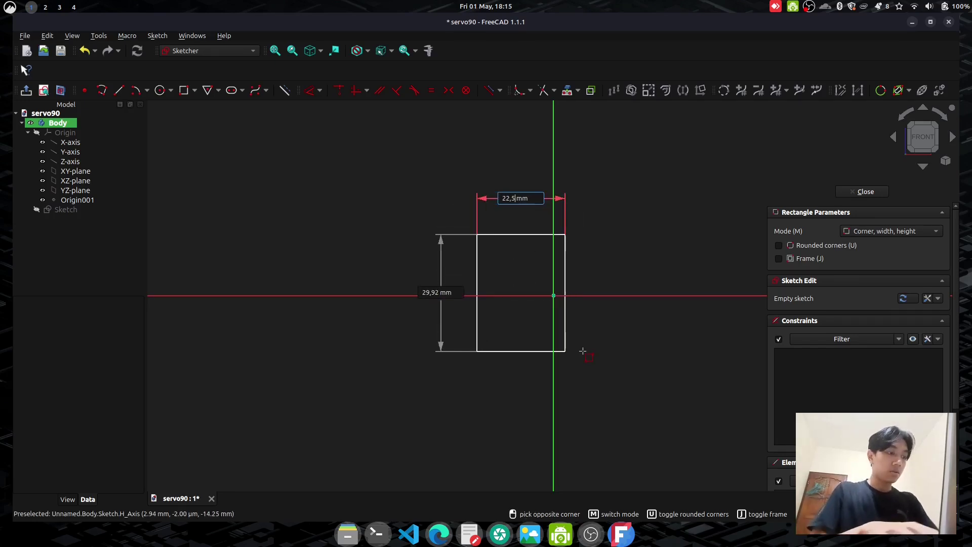
key(Tab)
text(22)
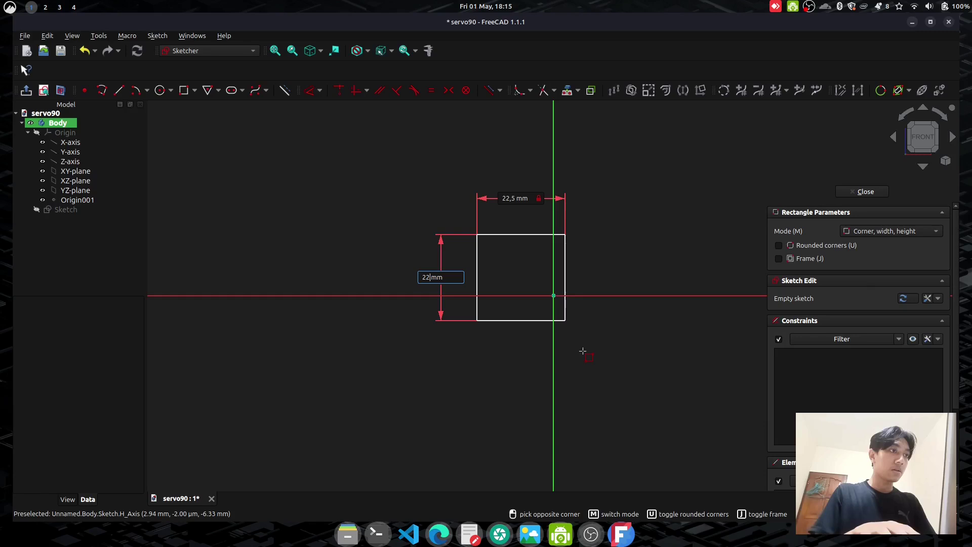
text(,7)
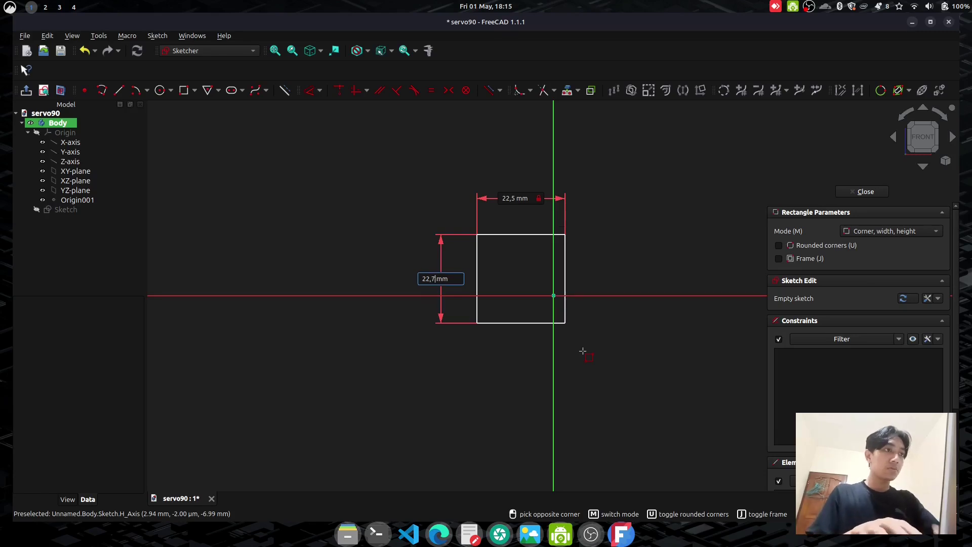
key(Return)
key(Escape)
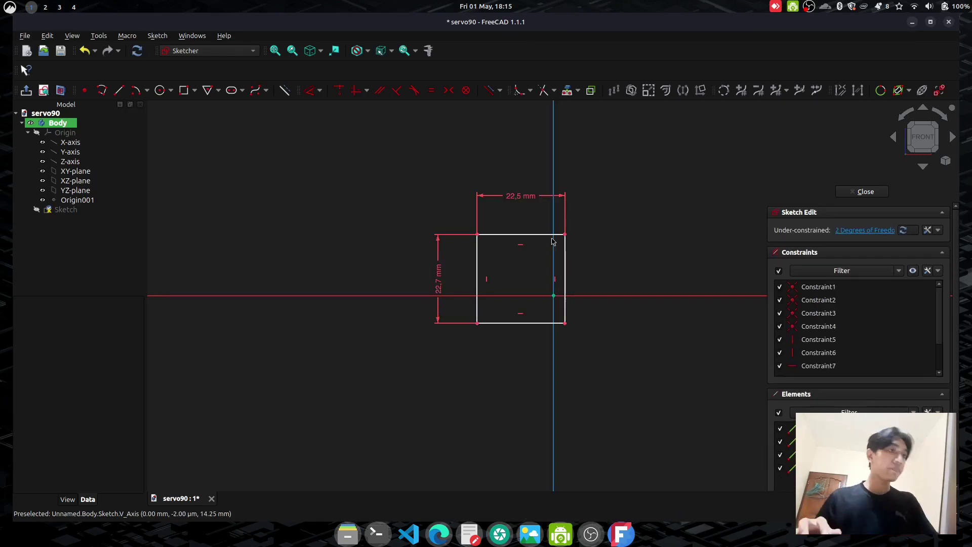
mouse_move(530, 237)
mouse_down()
mouse_move(569, 262)
mouse_move(561, 257)
mouse_up()
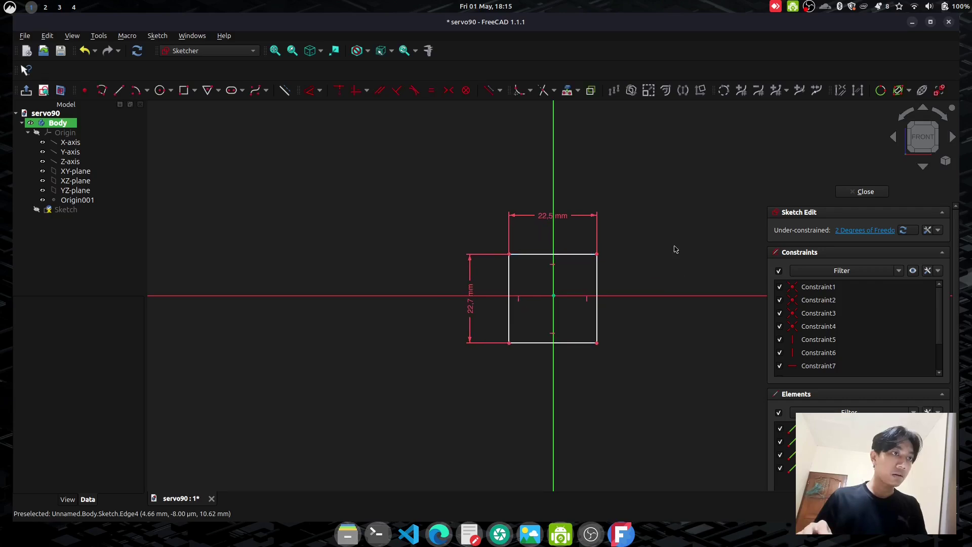
- Close the sketch and pad the rectangle to a length of 11.8 mm, the case depth in the reference drawing
click(26, 91)
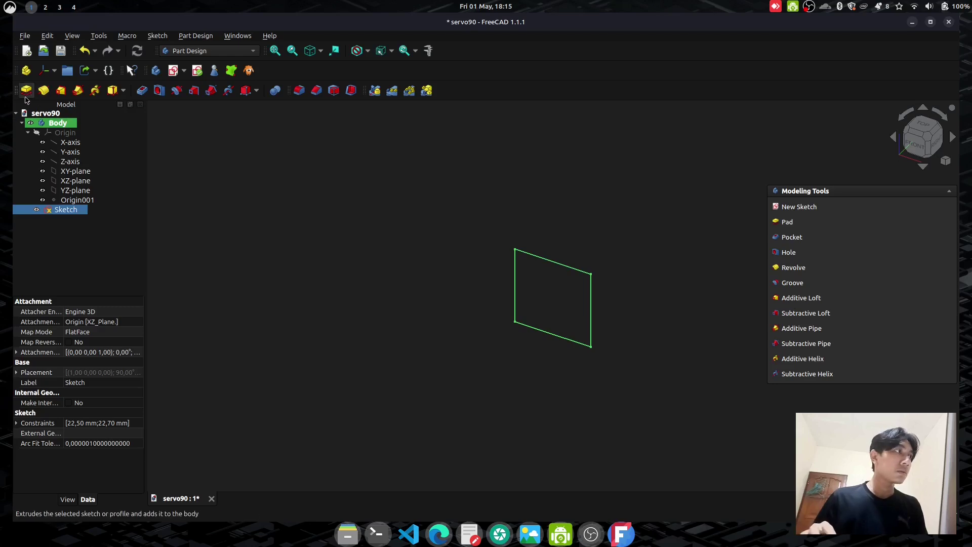
click(27, 91)
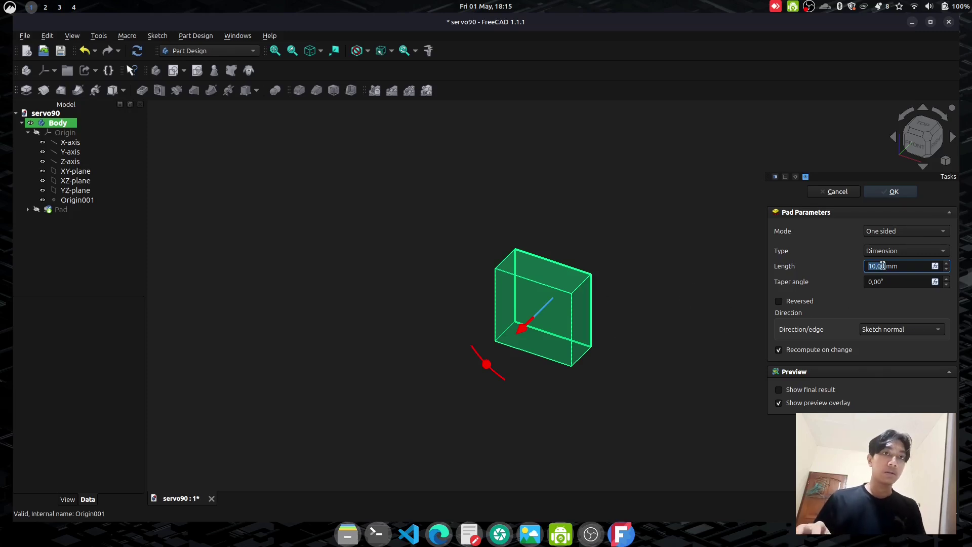
key(alt+Tab)
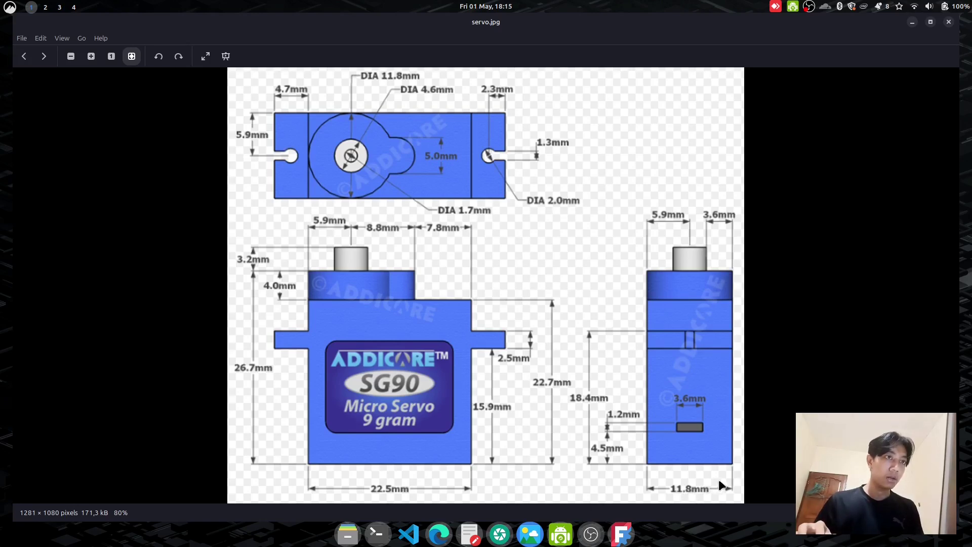
key(alt+Tab)
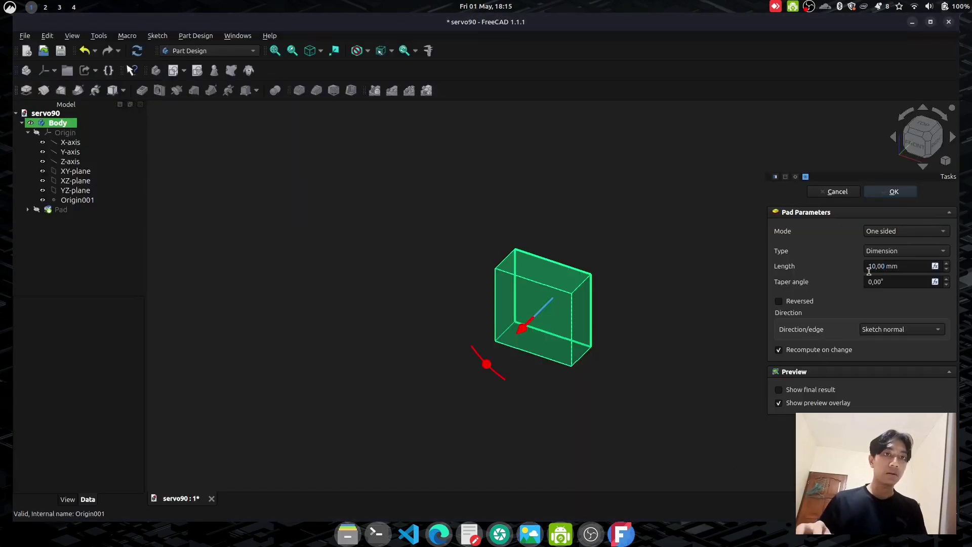
click(878, 267)
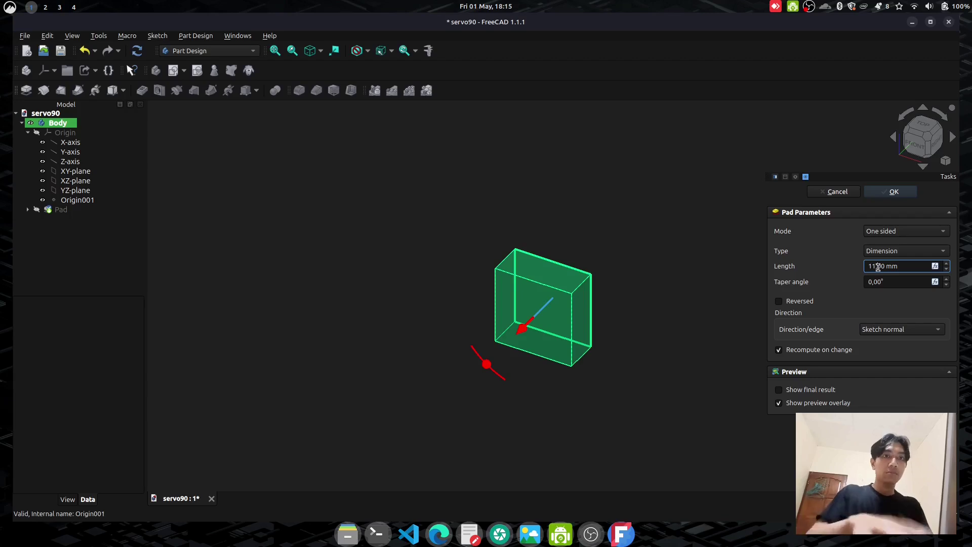
key(Return)
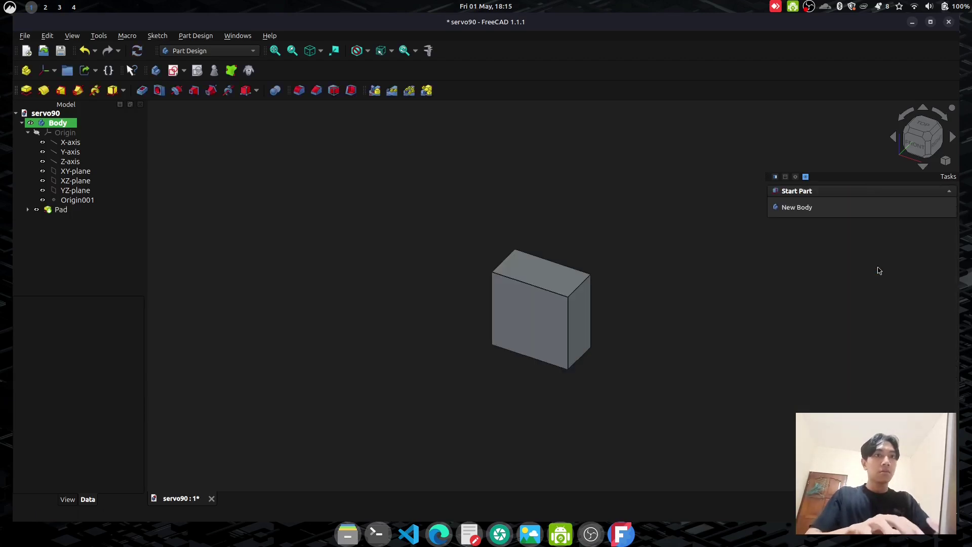
- Start a new sketch on the right side face of the padded block
scroll(659, 286, up, 4)
middle_drag(628, 287, 742, 223)
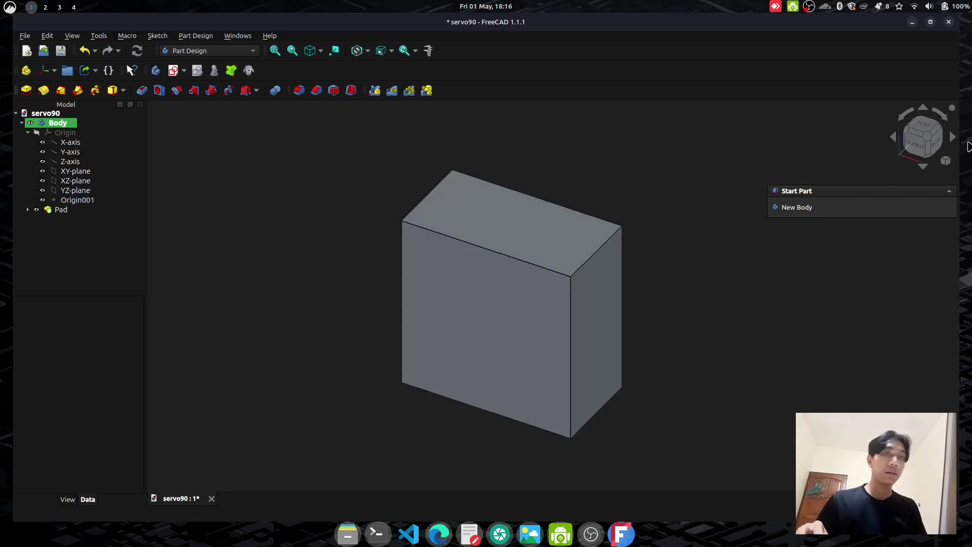
click(921, 149)
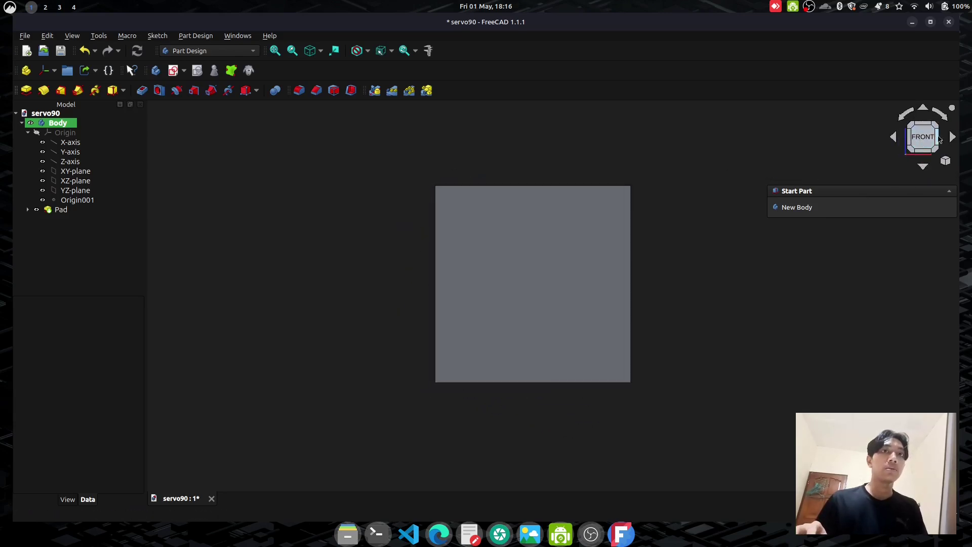
click(953, 138)
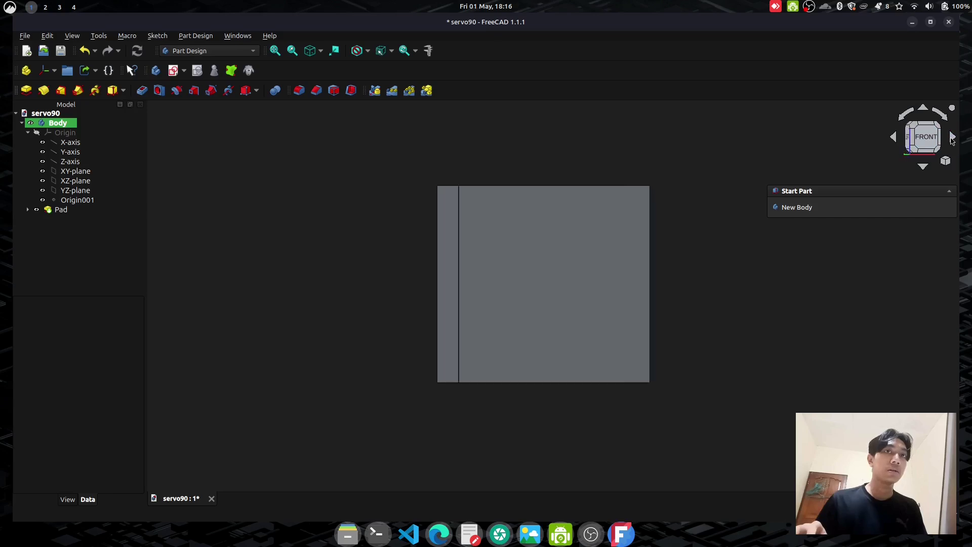
click(894, 138)
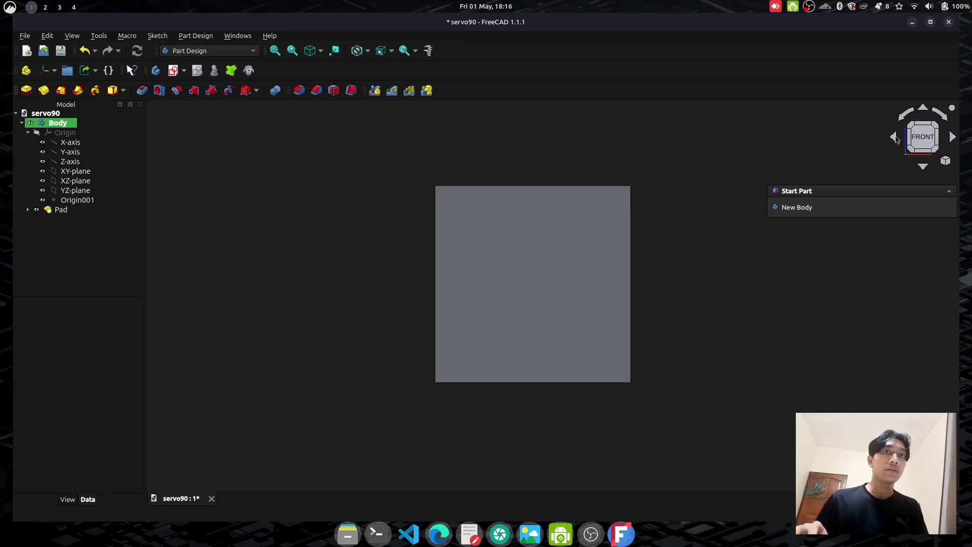
click(894, 139)
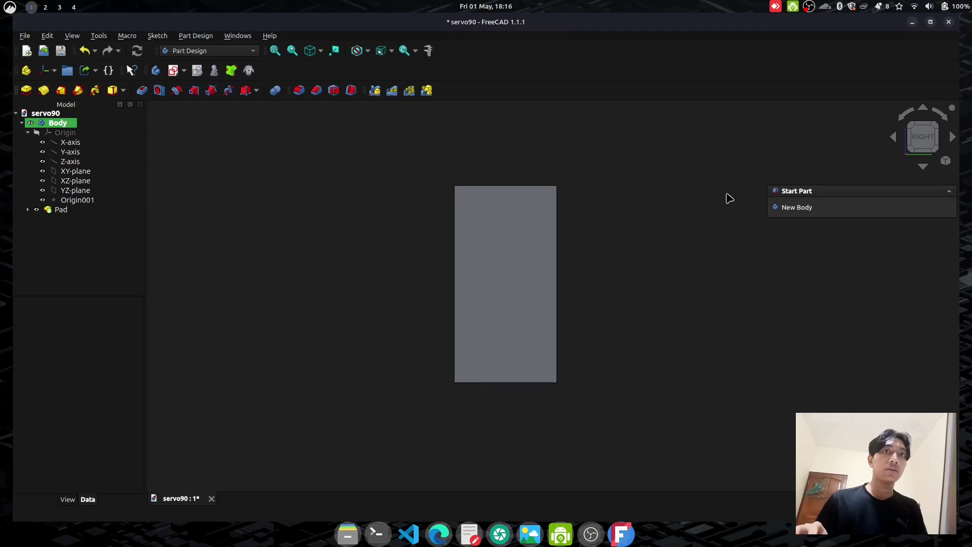
key(alt+Tab)
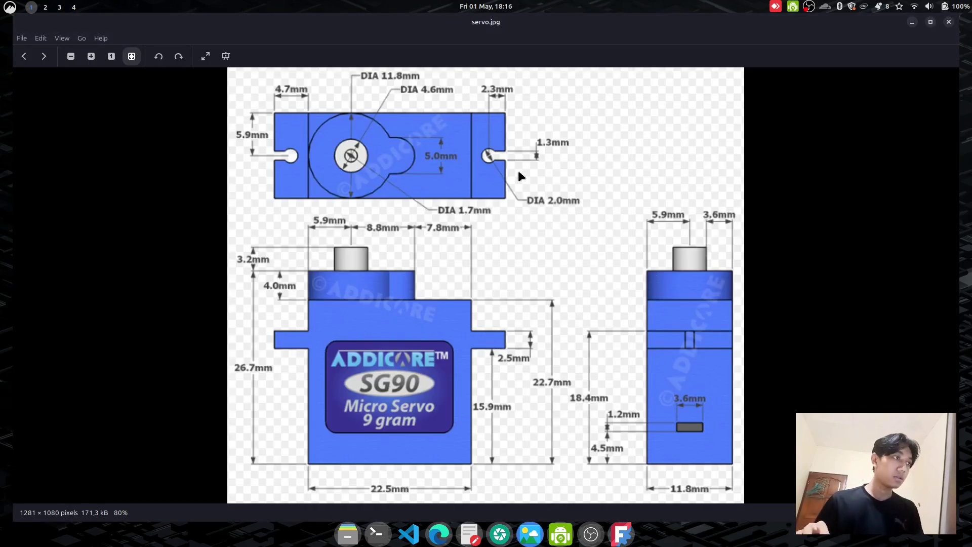
key(alt+Tab)
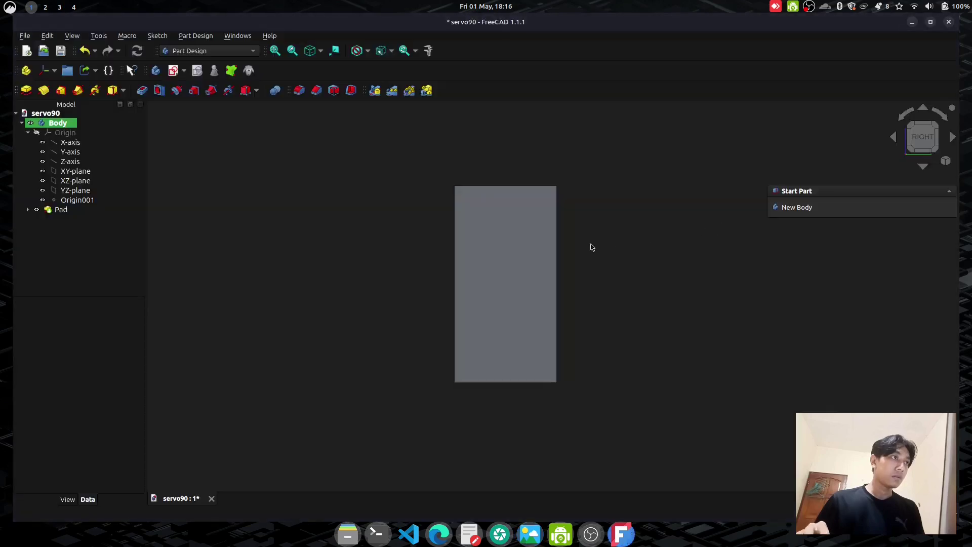
click(502, 233)
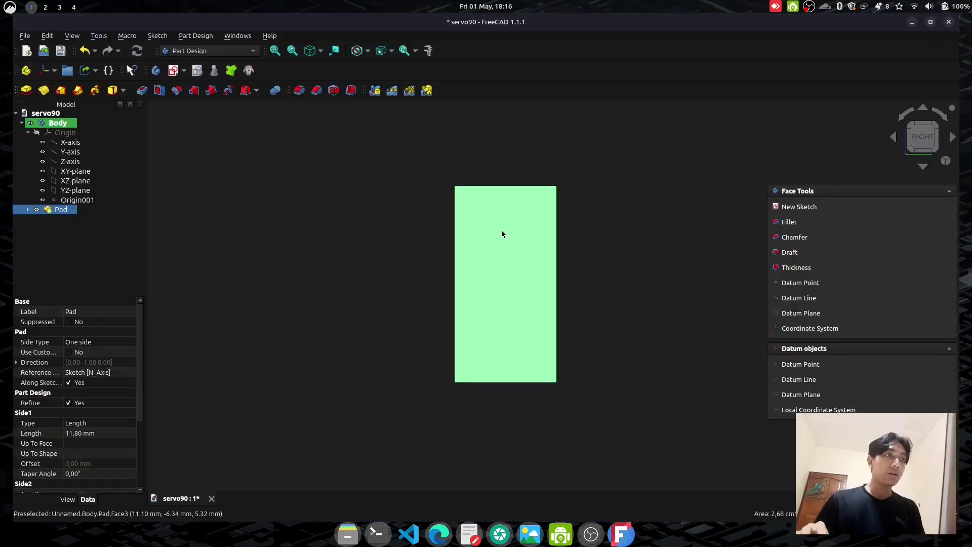
click(809, 209)
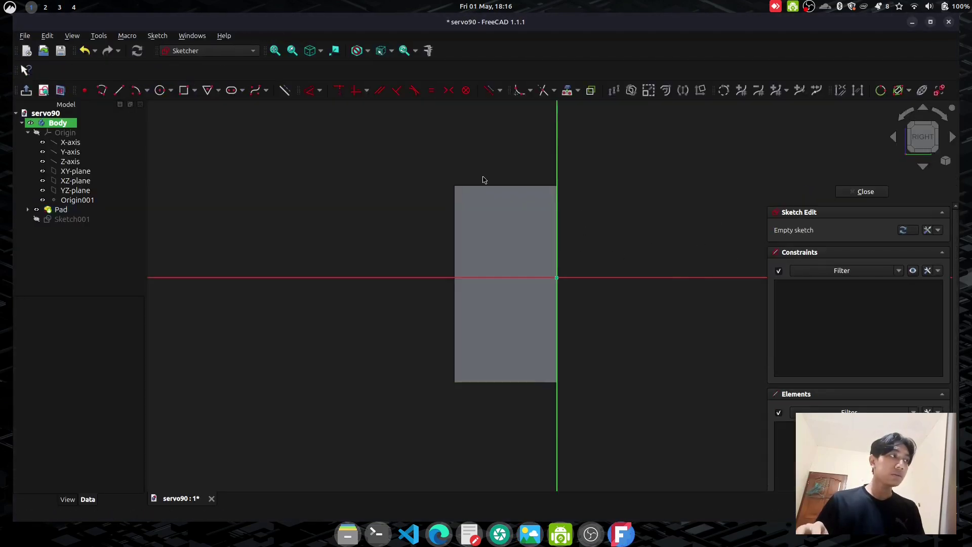
- Start a rectangle in the face sketch and look up the mounting tab's thickness in the servo reference drawing
click(184, 90)
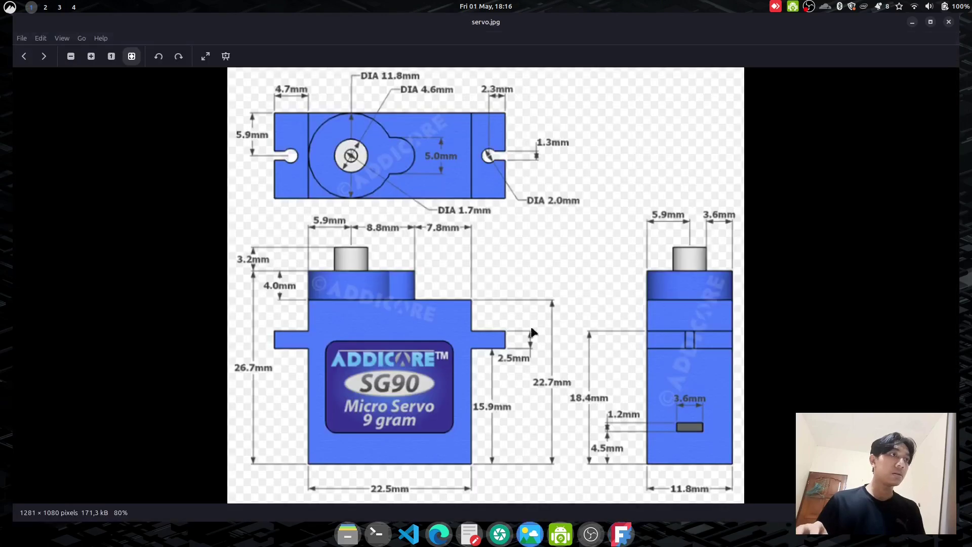
key(alt+Tab)
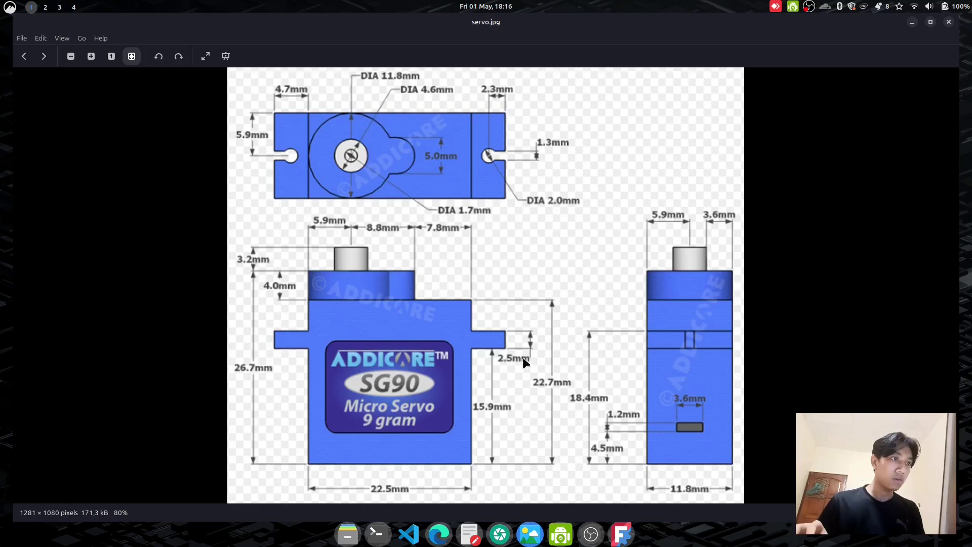
key(alt+Tab)
click(416, 228)
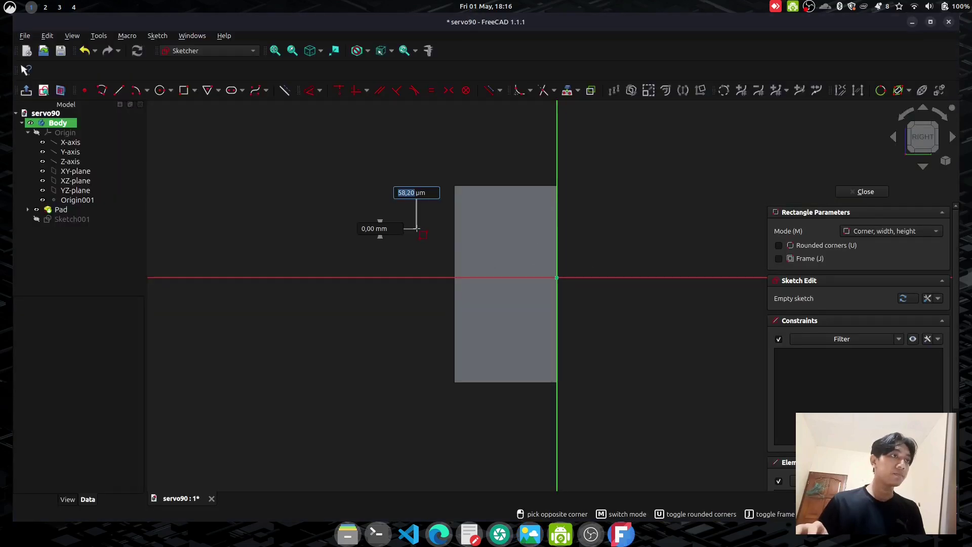
text(2)
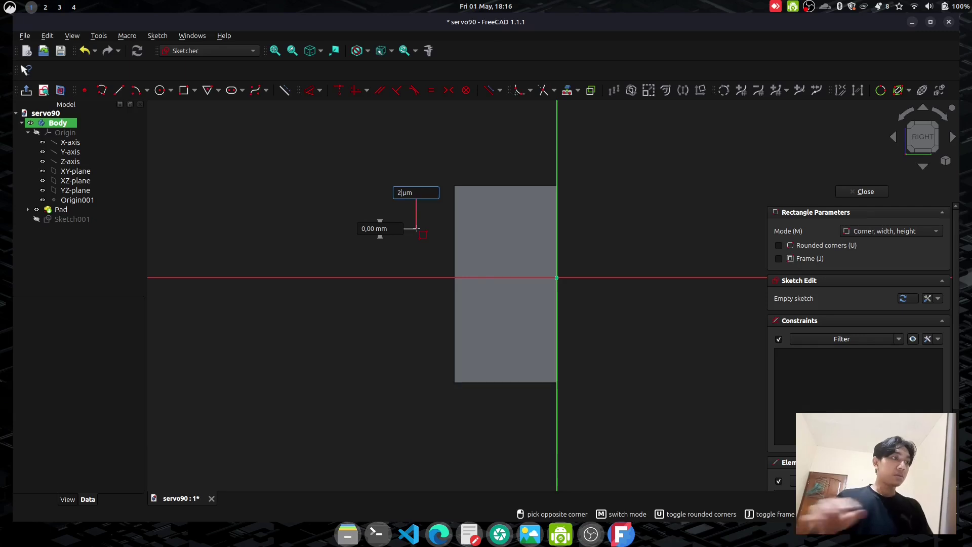
text(,5)
key(Tab)
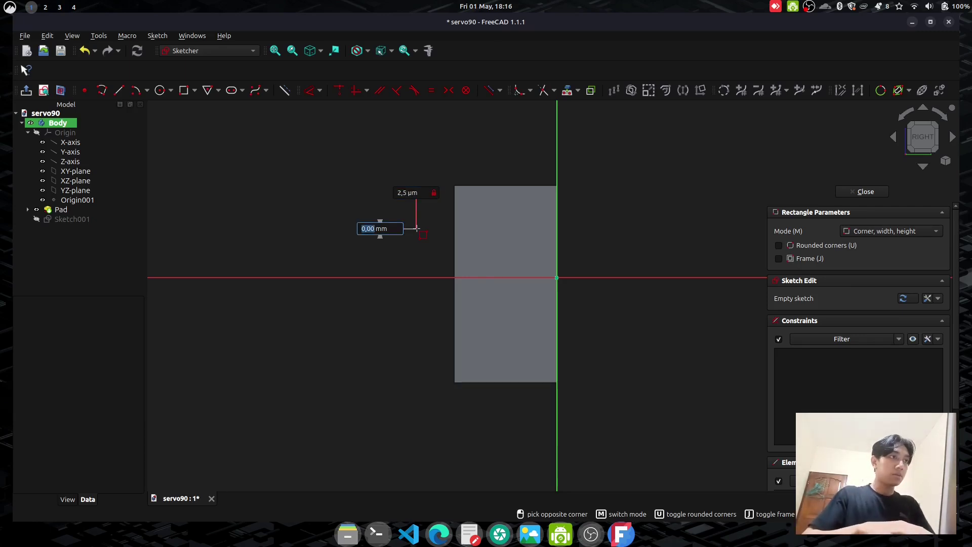
text(11)
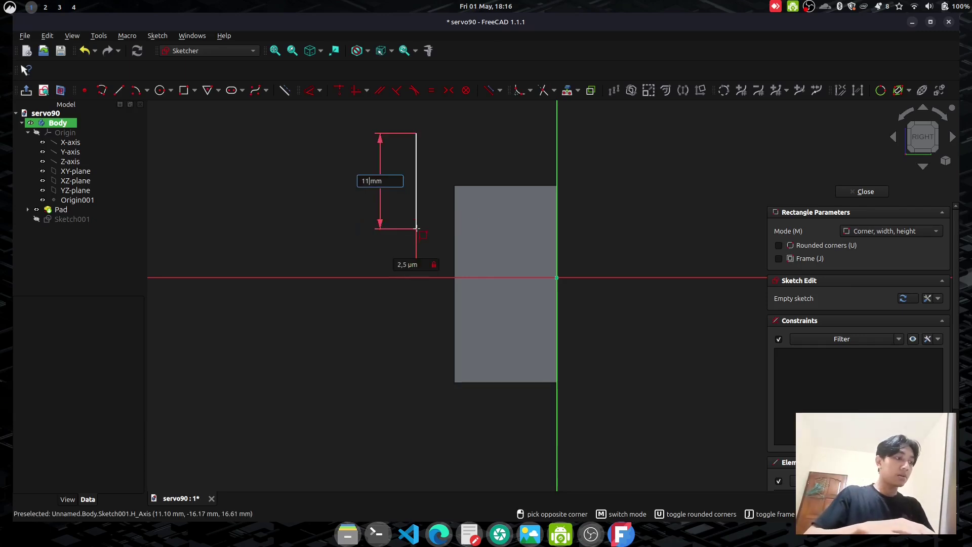
text(,8)
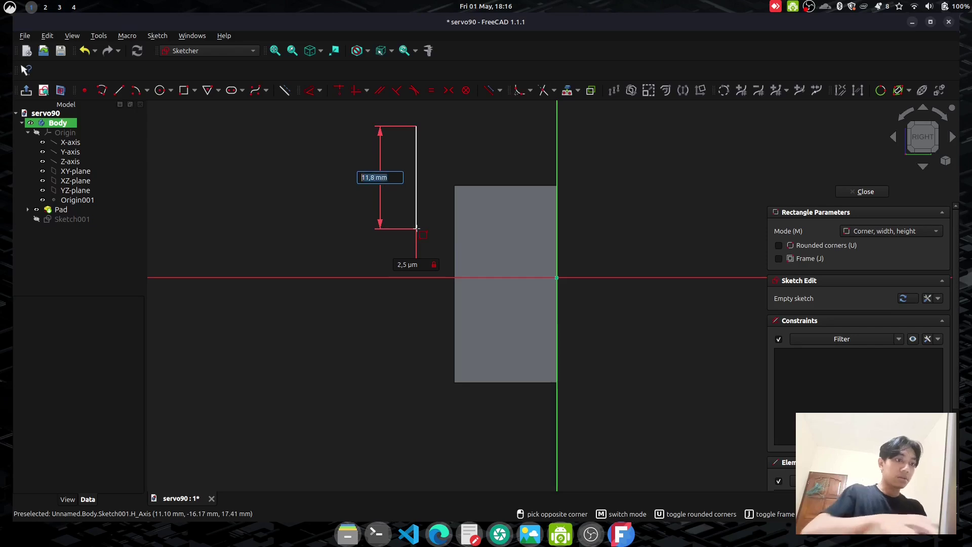
text(21)
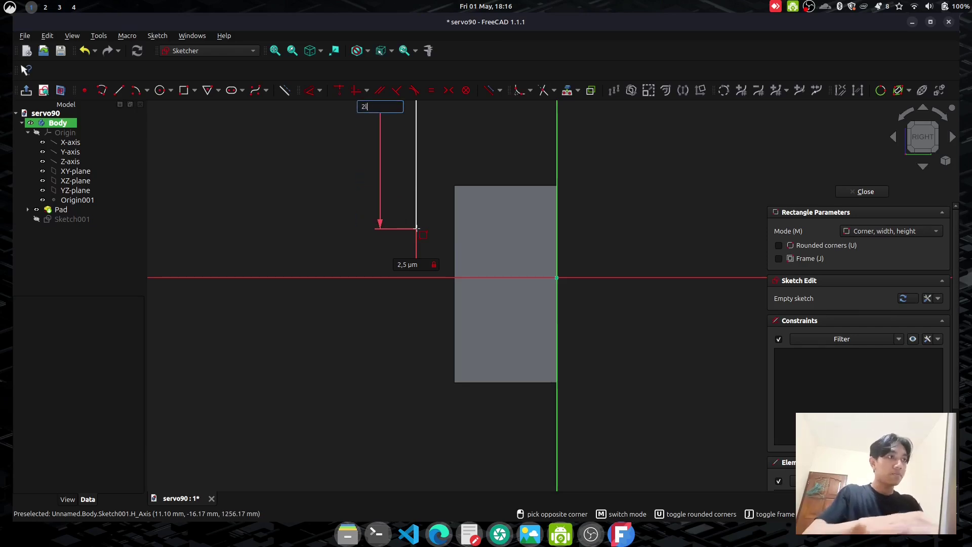
key(BackSpace)
text(,5)
key(Return)
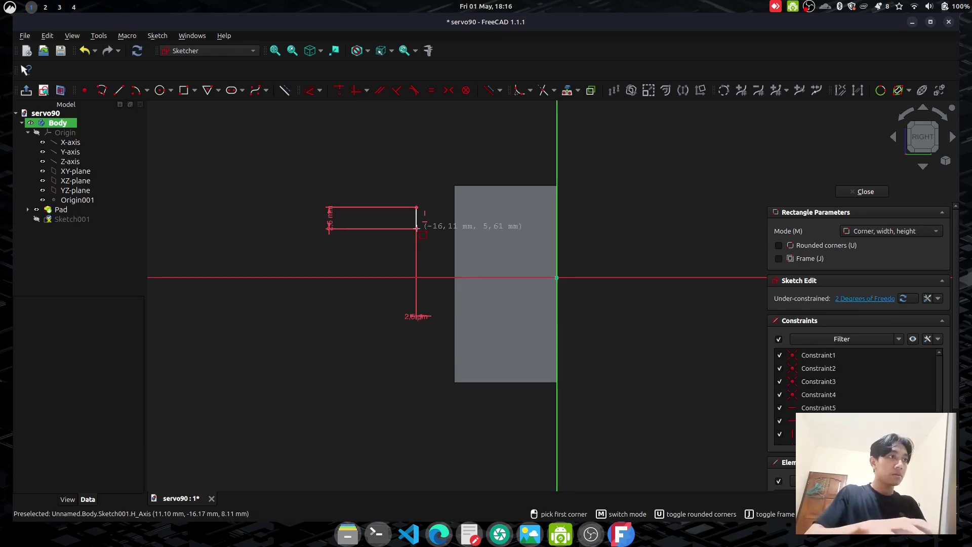
key(ctrl+z)
- Sketch a rectangle 11.8 mm wide and 2.5 mm high for the mounting tab, and move it just outside the face's left edge
click(424, 197)
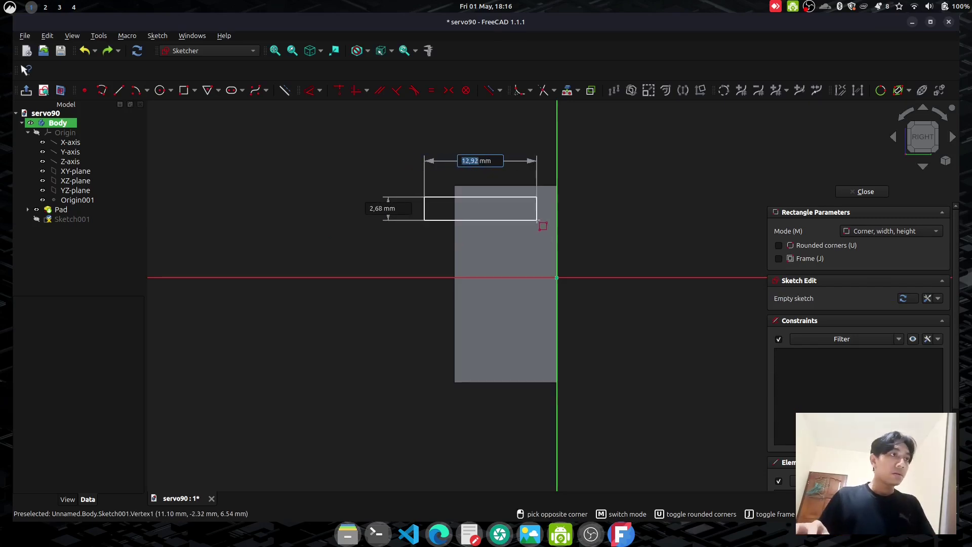
text(11)
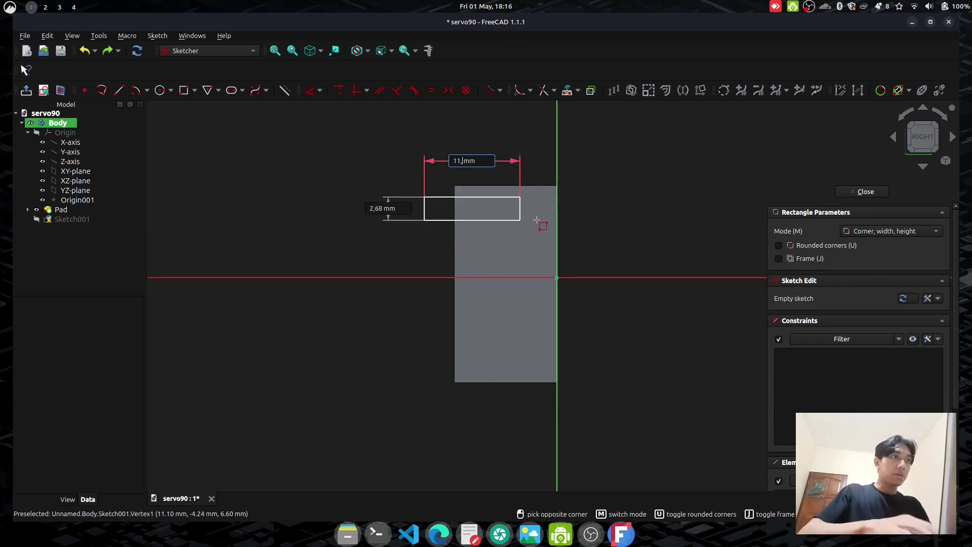
text(,8)
key(Tab)
text(2,5)
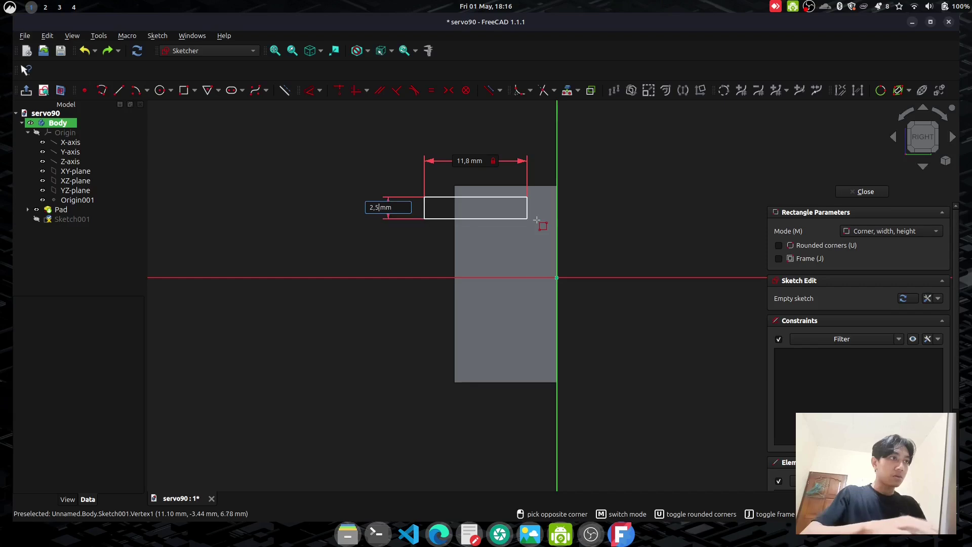
key(Return)
key(Escape)
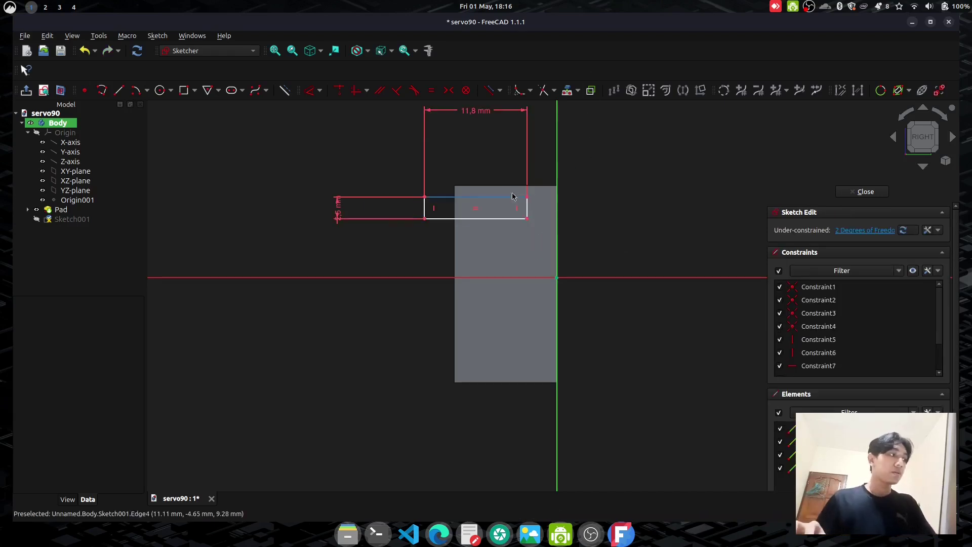
mouse_move(500, 198)
mouse_down()
mouse_move(501, 206)
mouse_move(462, 217)
mouse_move(421, 209)
mouse_up()
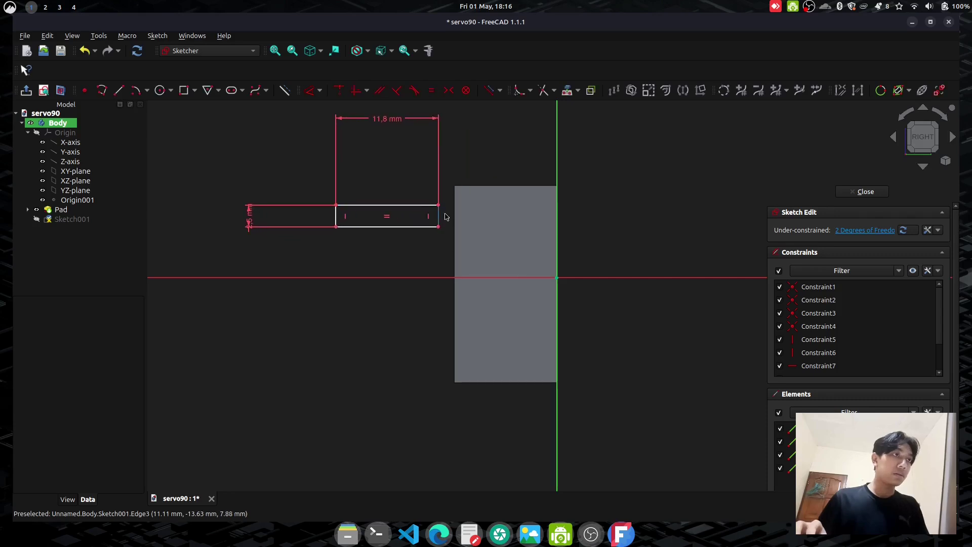
- Project the face's left vertical edge into the sketch as external geometry
click(571, 90)
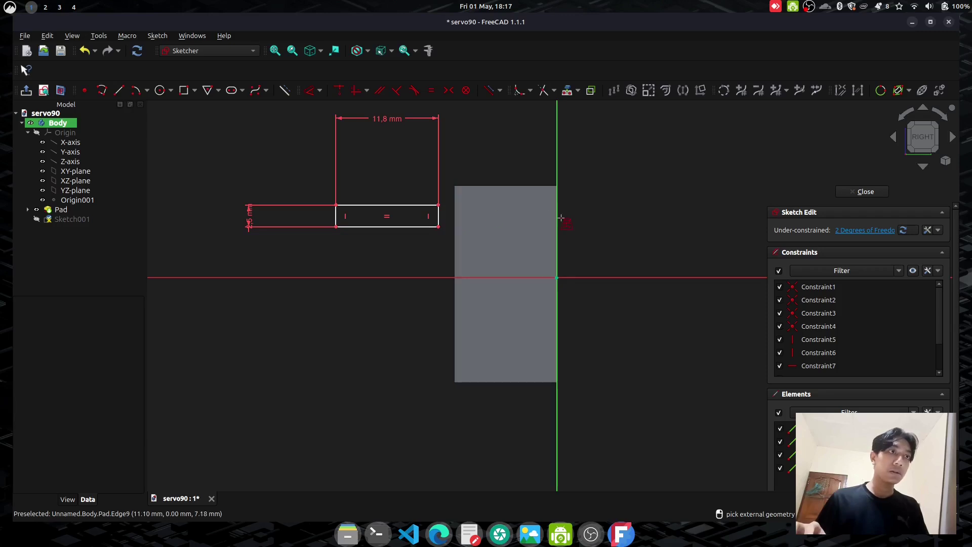
click(454, 225)
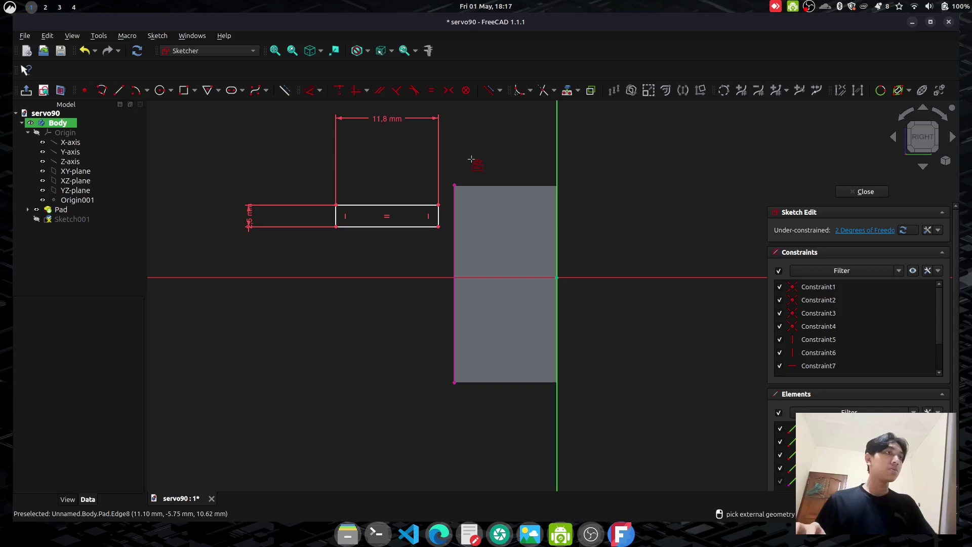
key(Escape)
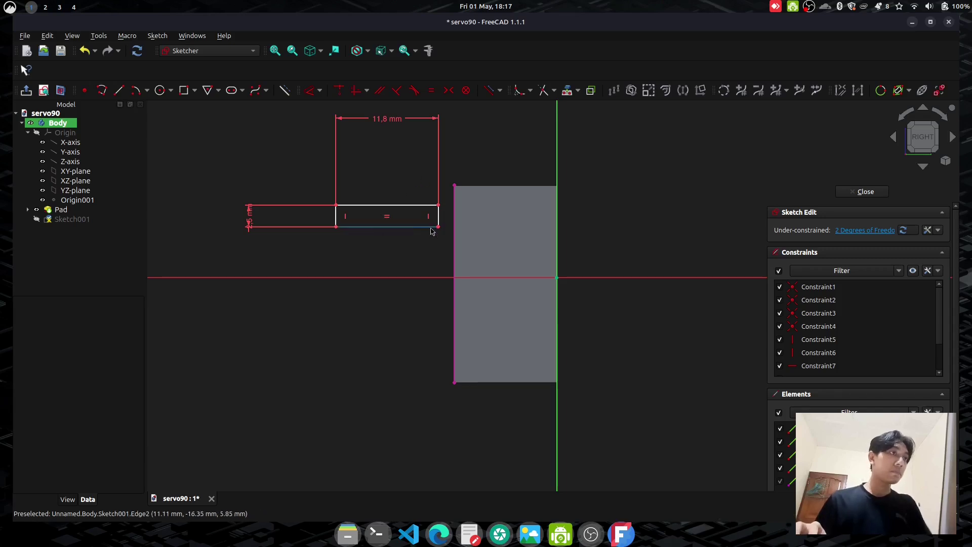
click(336, 227)
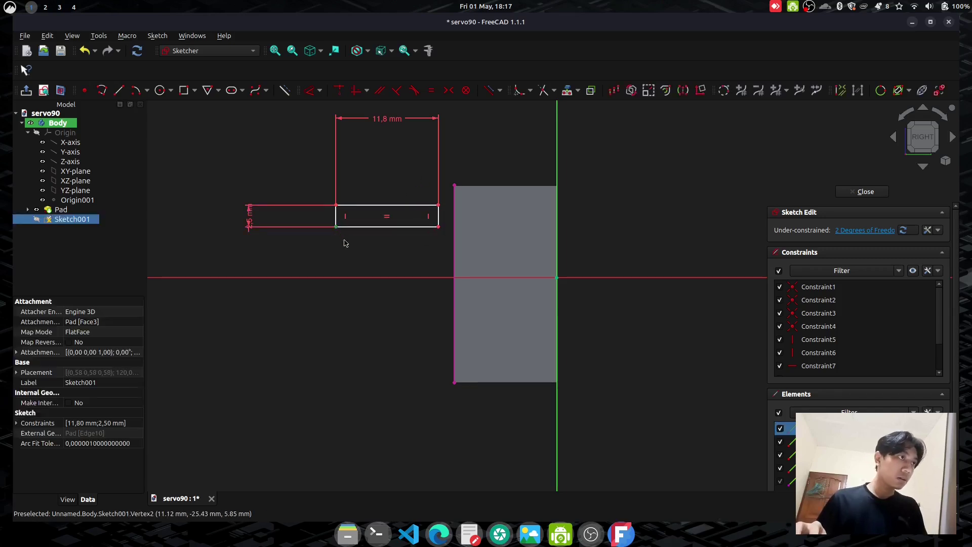
click(454, 256)
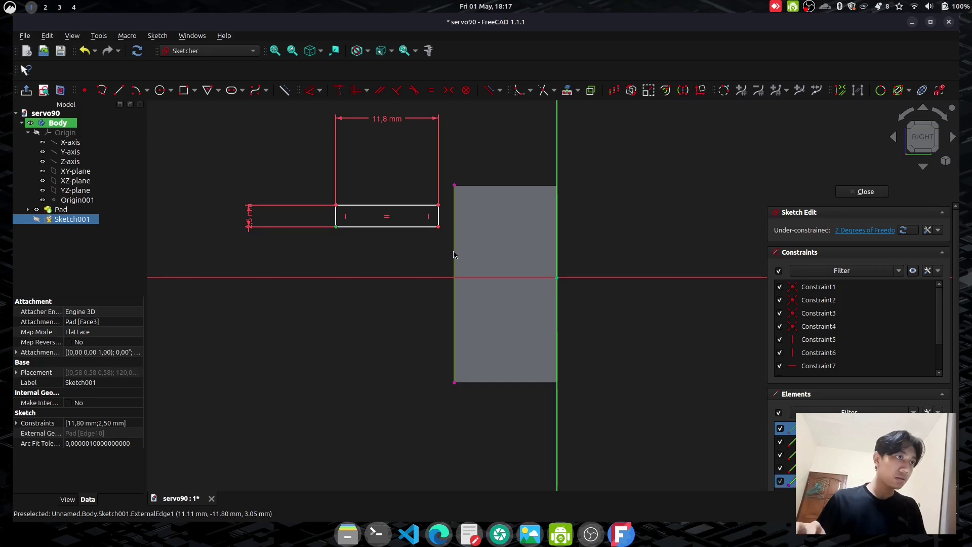
click(311, 91)
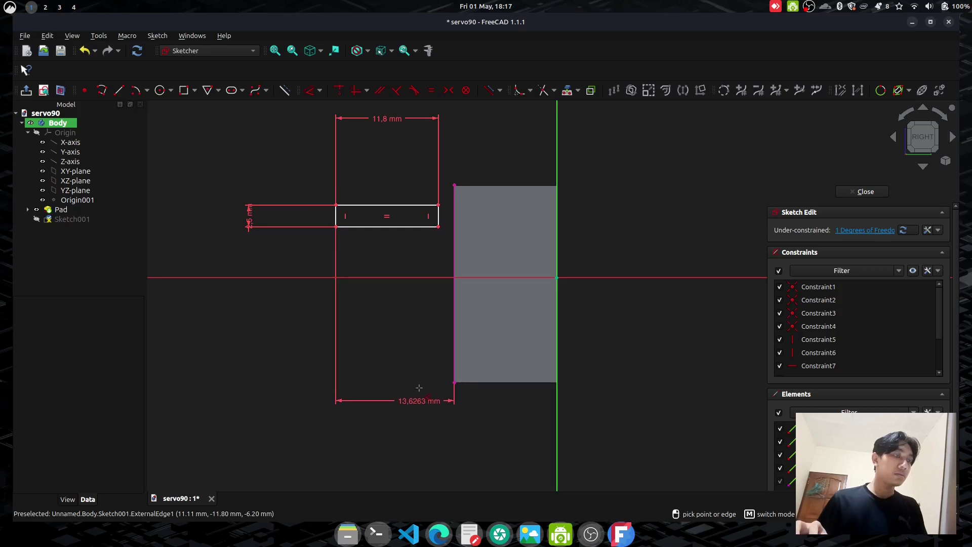
key(Escape)
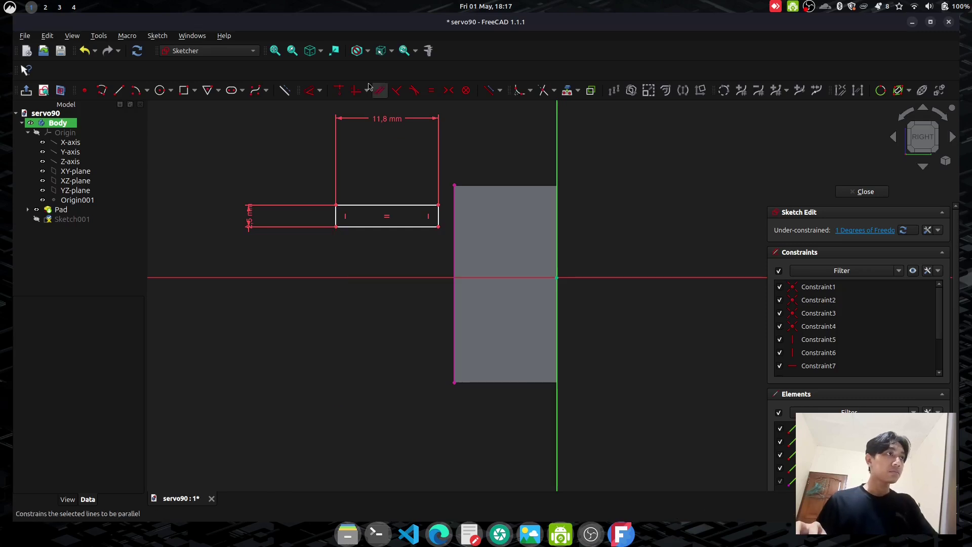
click(337, 93)
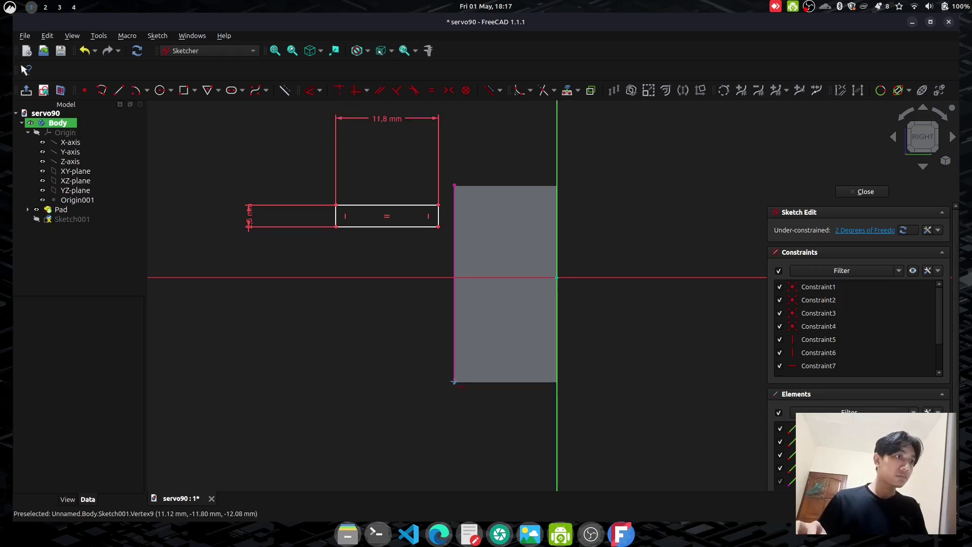
click(454, 382)
key(Escape)
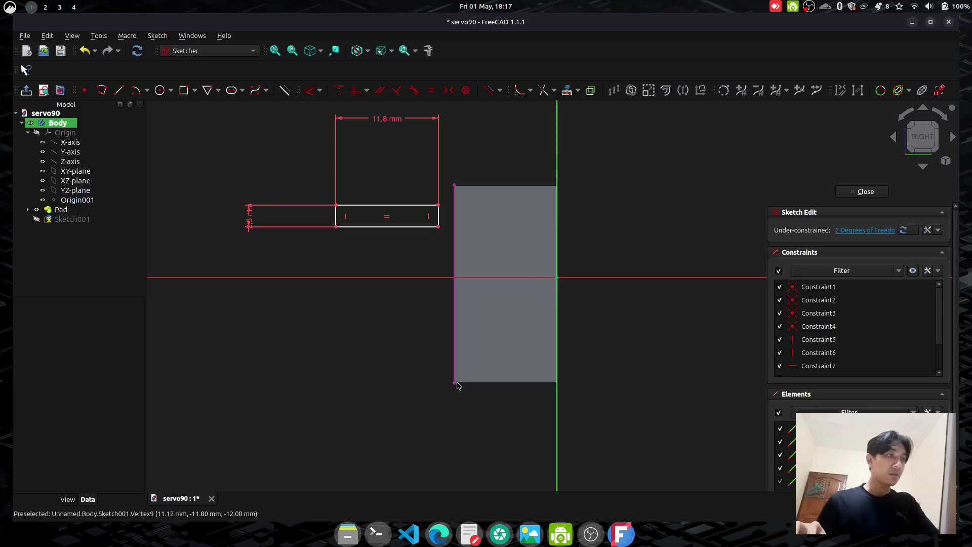
- Make the rectangle's lower-left corner coincident with the lower end of the projected face edge
click(455, 383)
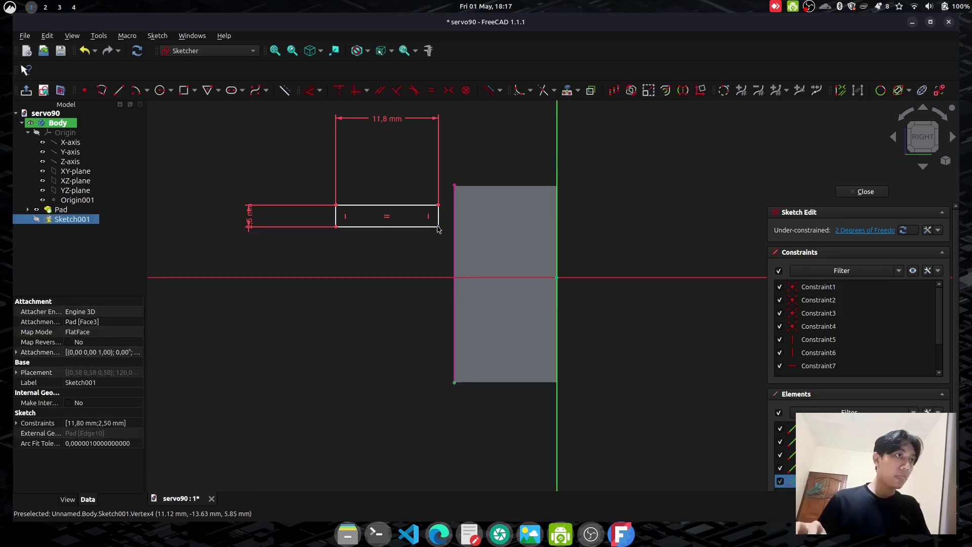
click(337, 227)
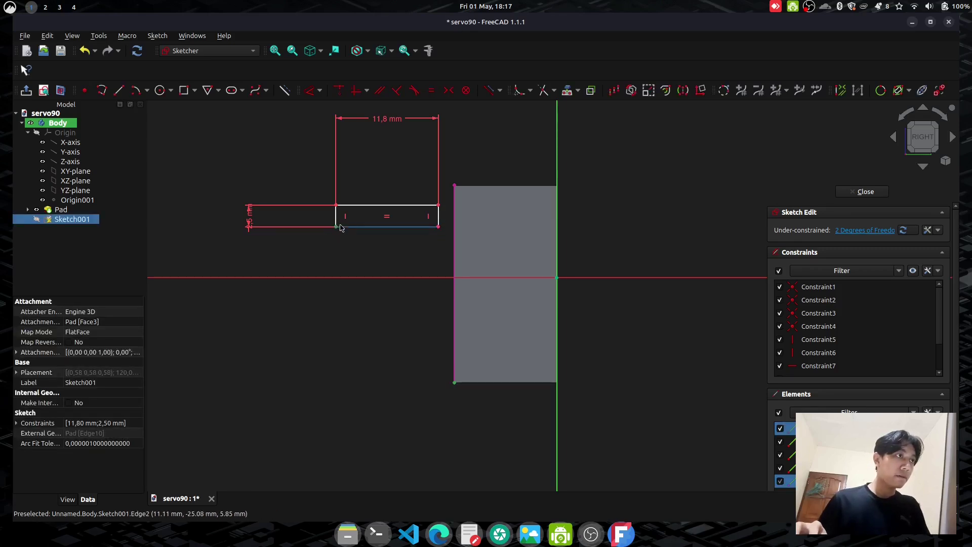
click(353, 92)
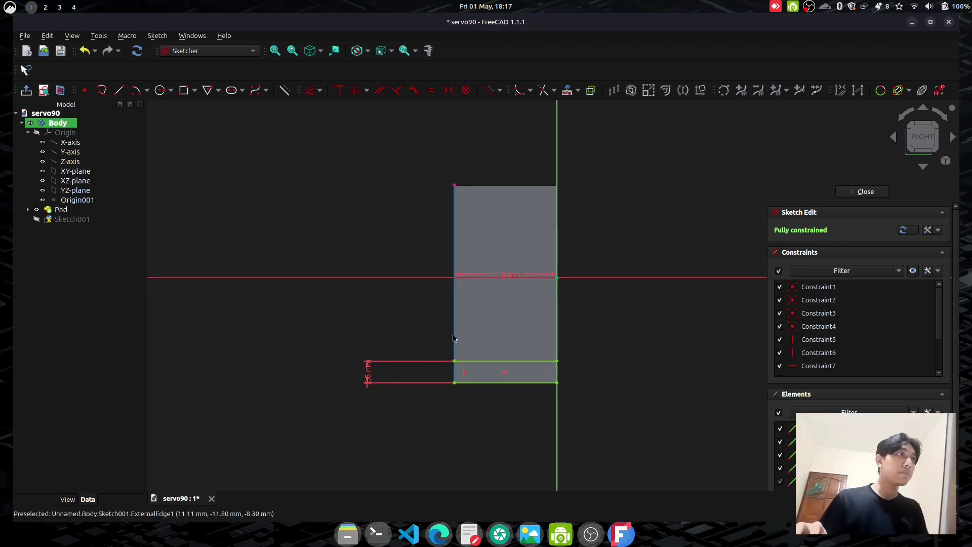
click(455, 186)
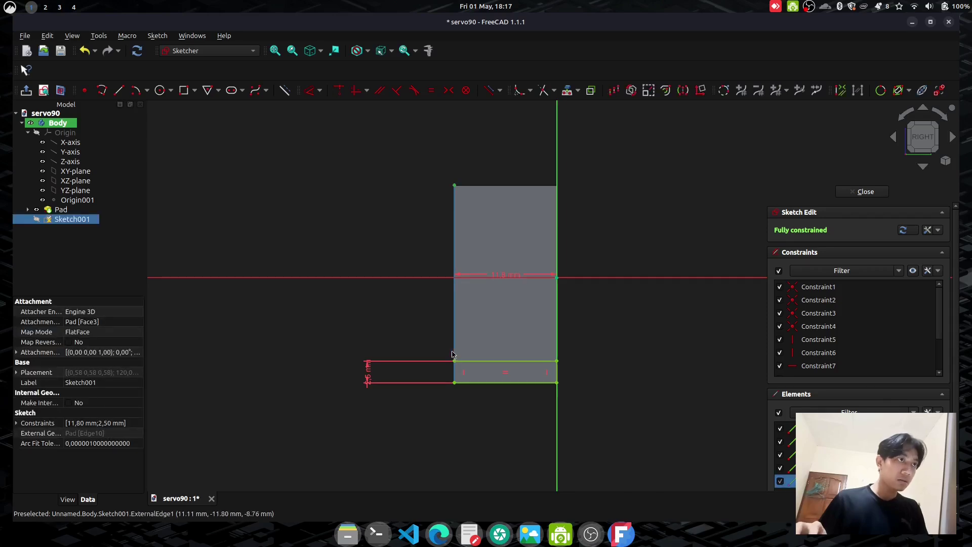
click(310, 90)
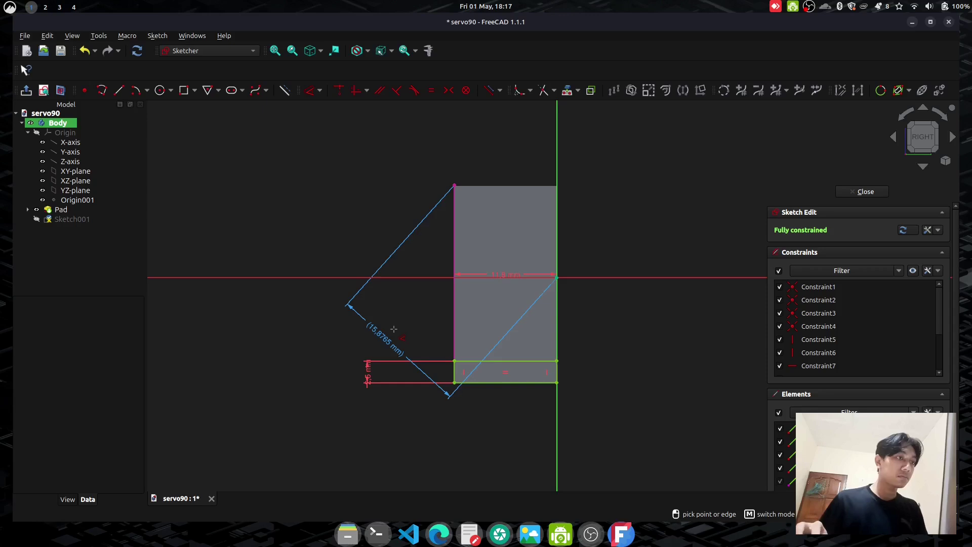
key(Escape)
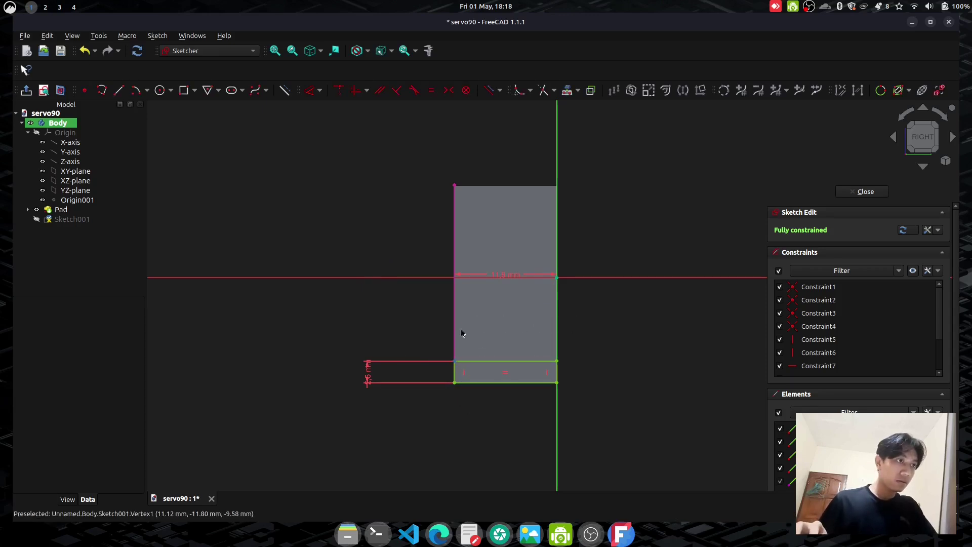
- Try to set the distance between the rectangle's lower-left corner and the projected edge's upper end to the drawing's 15.9 mm
click(455, 383)
click(455, 384)
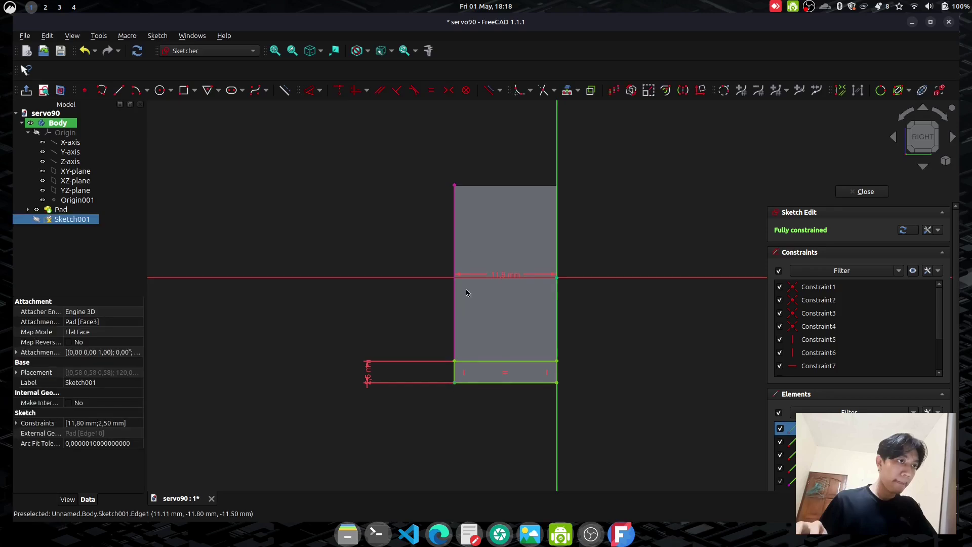
click(455, 186)
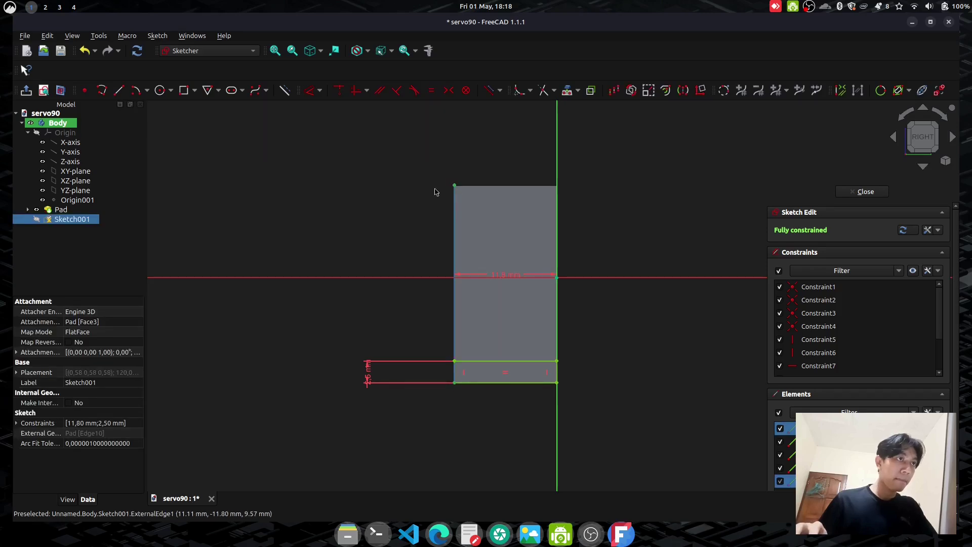
click(310, 90)
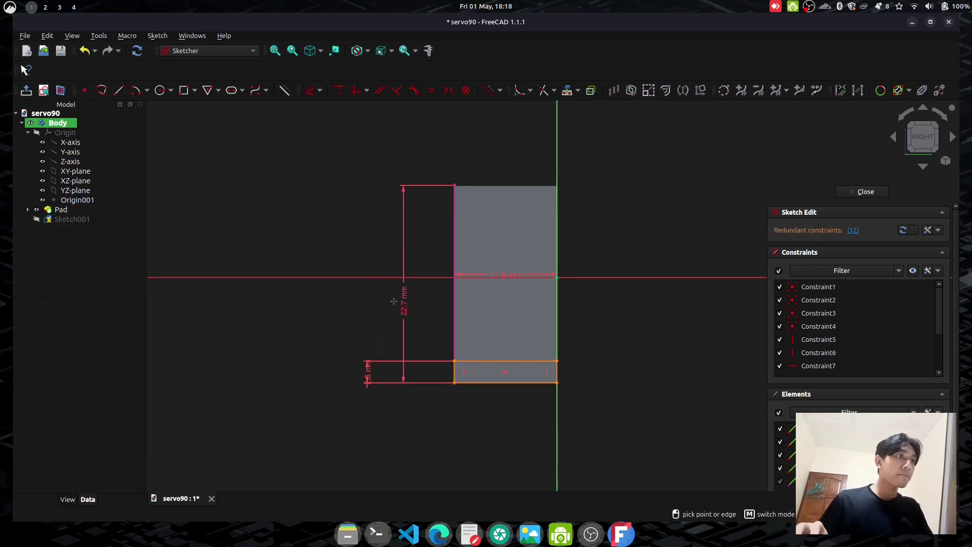
click(405, 304)
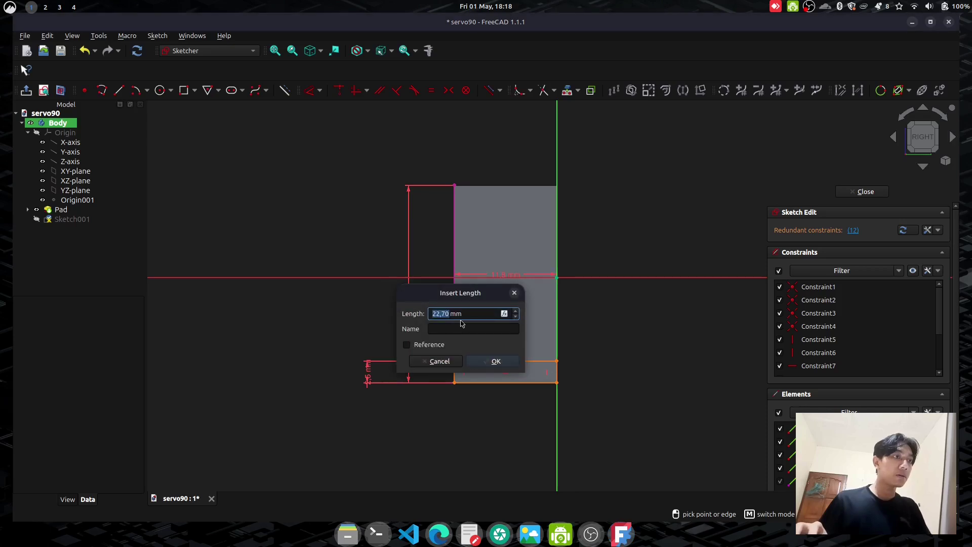
key(alt+Tab)
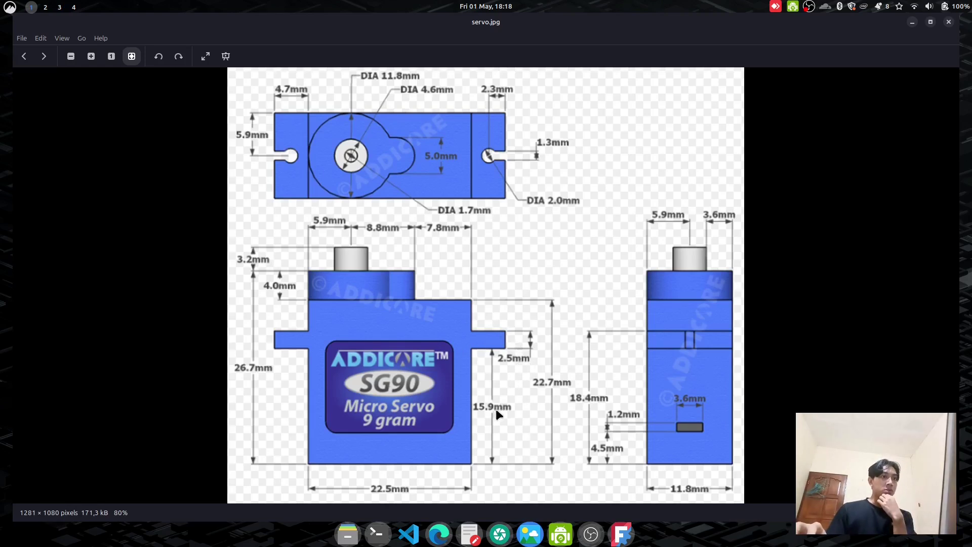
key(alt+Tab)
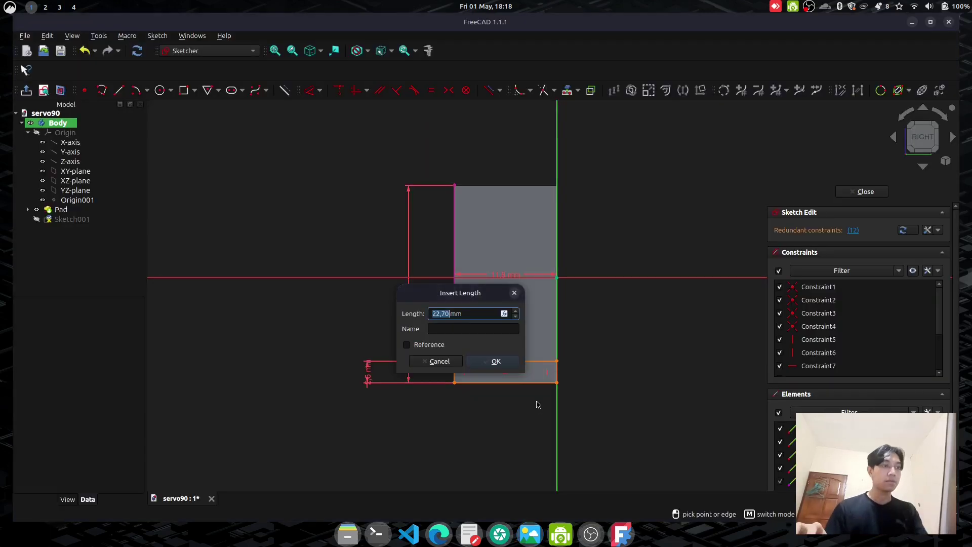
text(15)
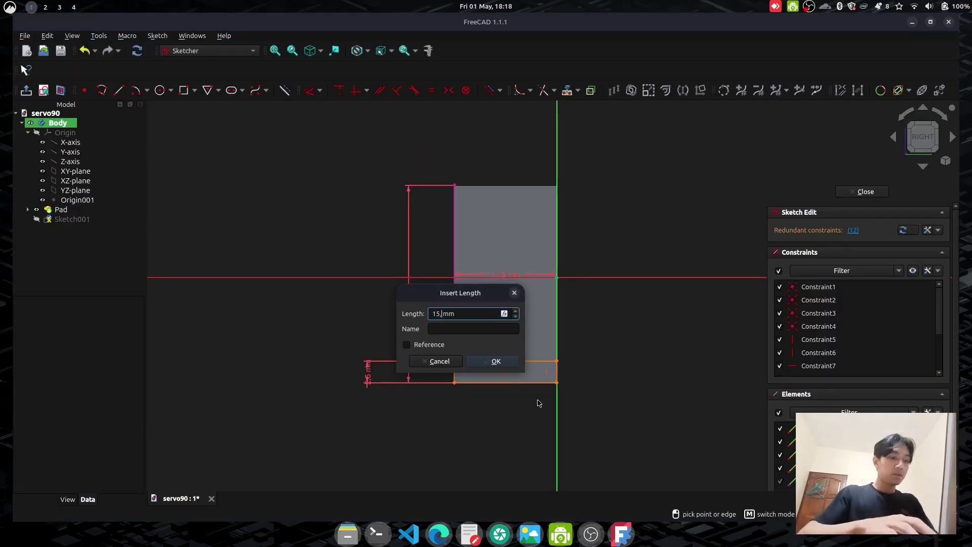
key(Return)
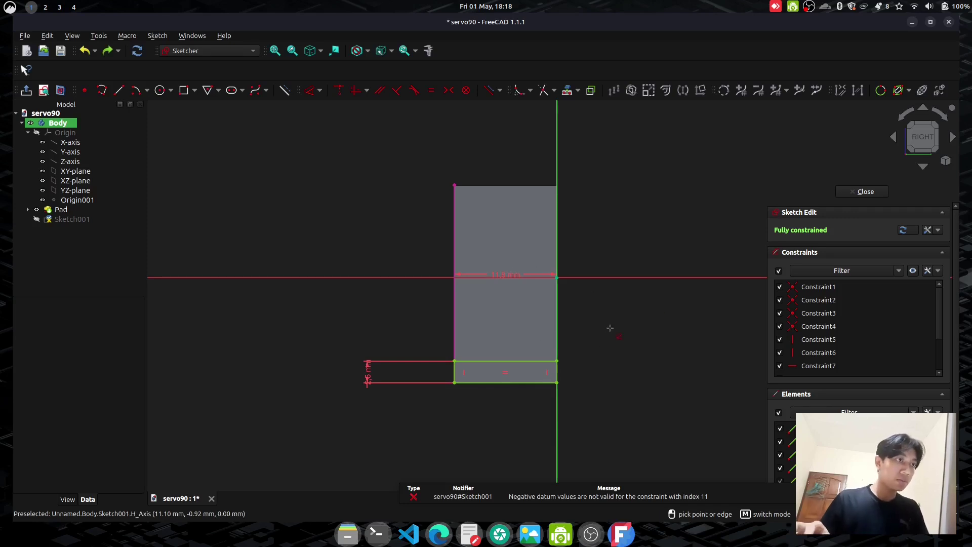
- Undo the dimension, the corner coincidence and the edge projection so the rectangle sits beside the face again, and leave the sketch
key(ctrl+z)
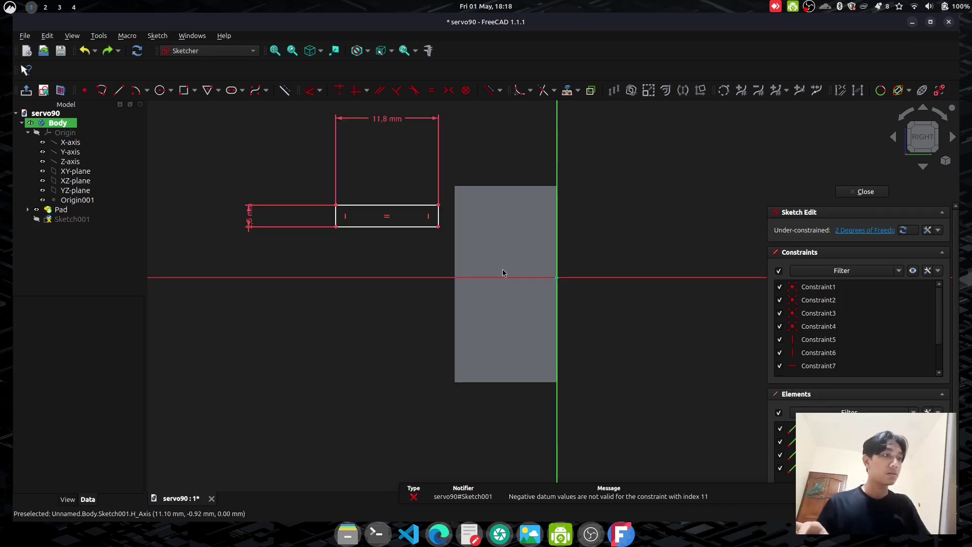
click(438, 227)
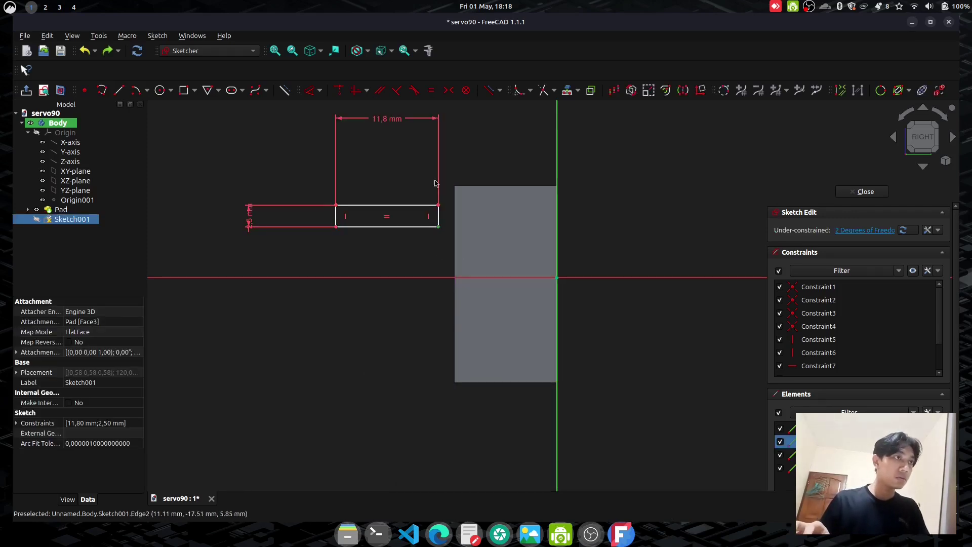
key(Escape)
click(511, 236)
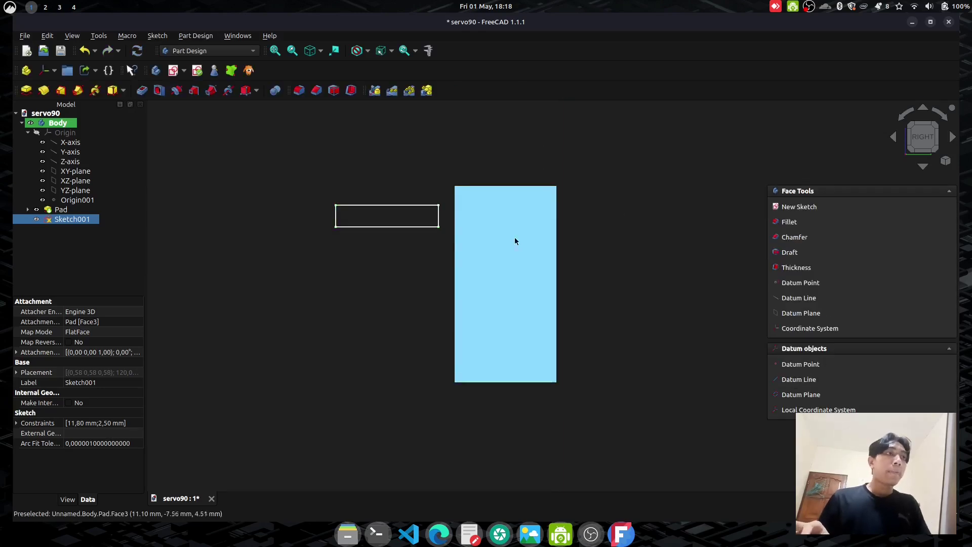
- Reopen Sketch001 and project the face's left vertical edge into it as external geometry
double_click(96, 221)
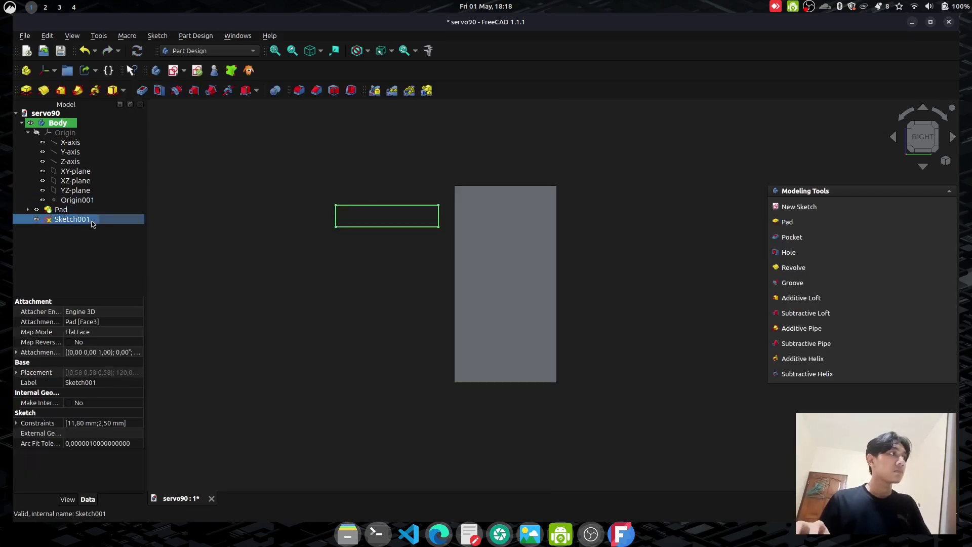
key(g)
key(x)
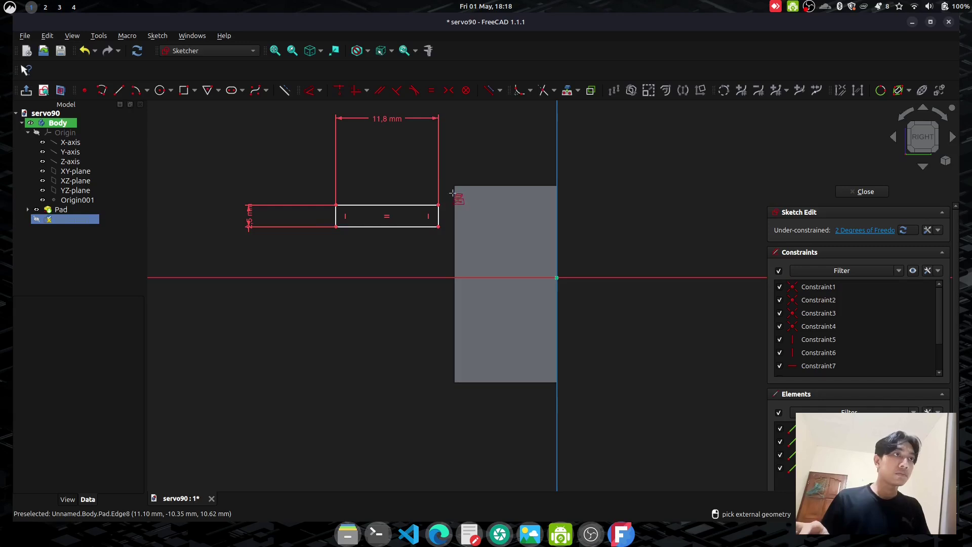
click(455, 192)
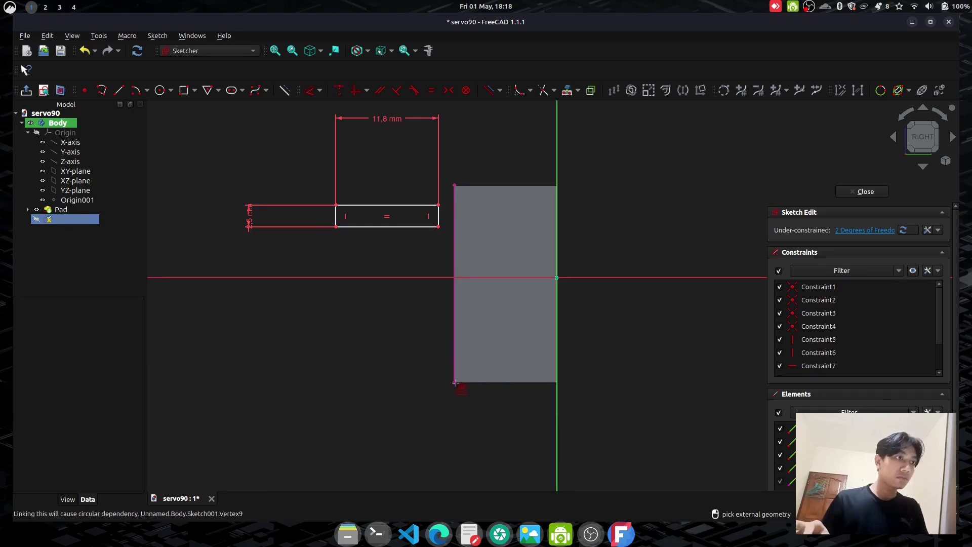
key(Escape)
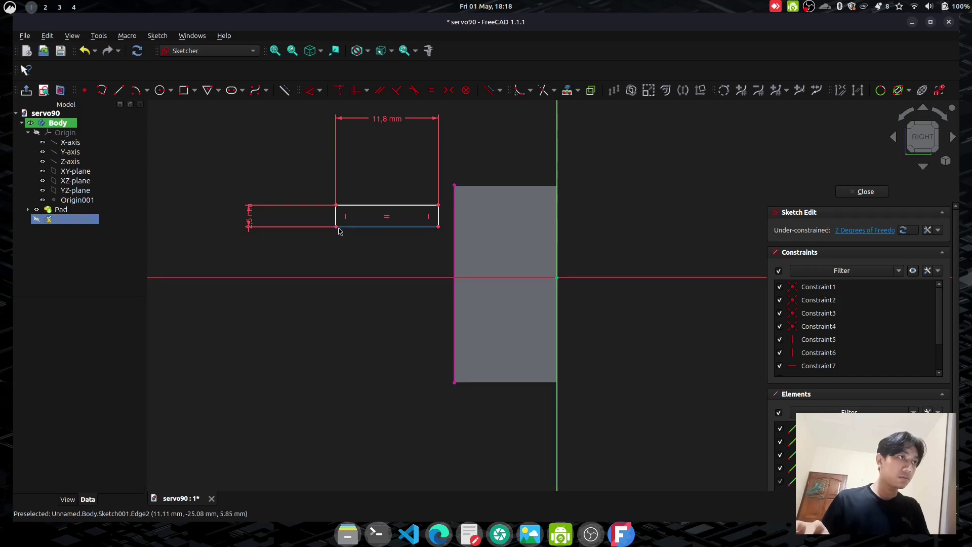
- In Sketch001, constrain the rectangle's lower-left corner to lie on the projected vertical edge
key(Escape)
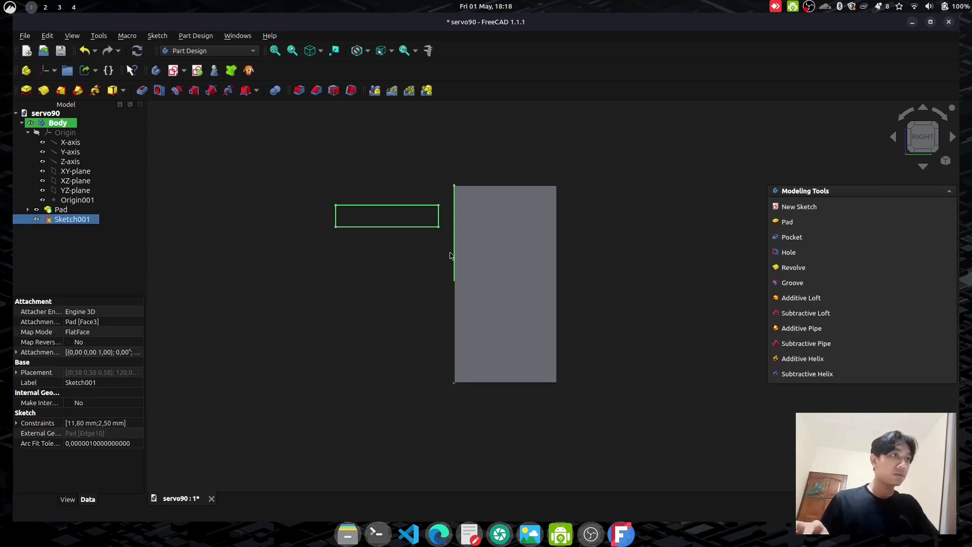
click(465, 276)
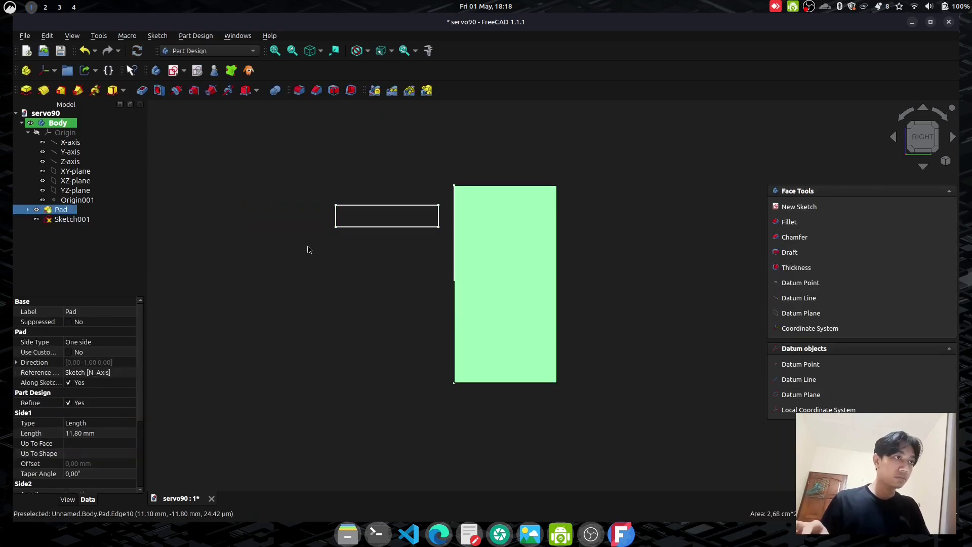
double_click(115, 219)
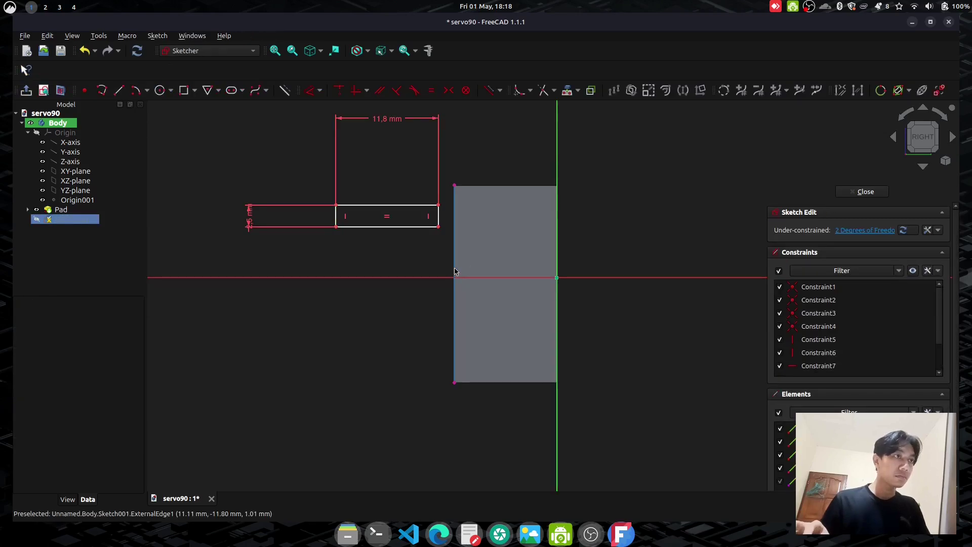
click(336, 227)
click(319, 90)
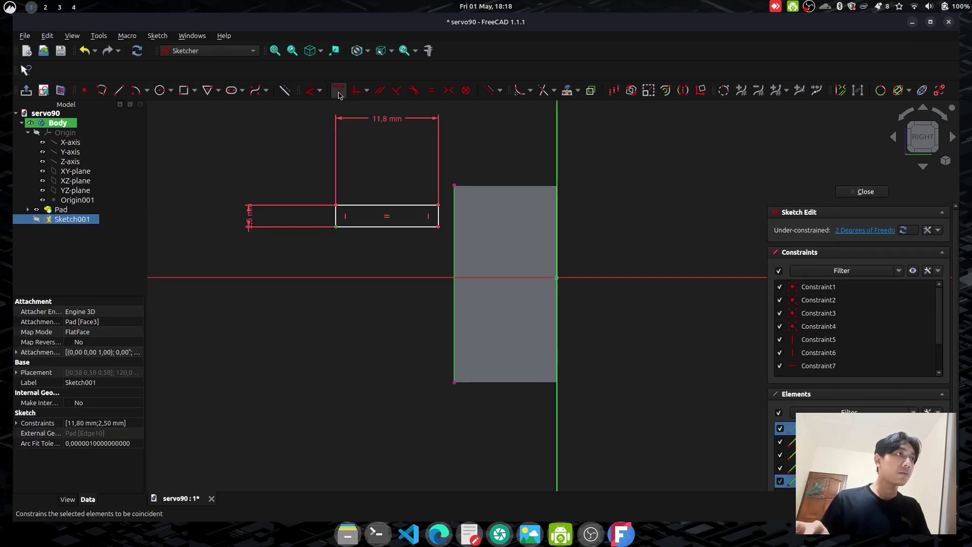
click(455, 244)
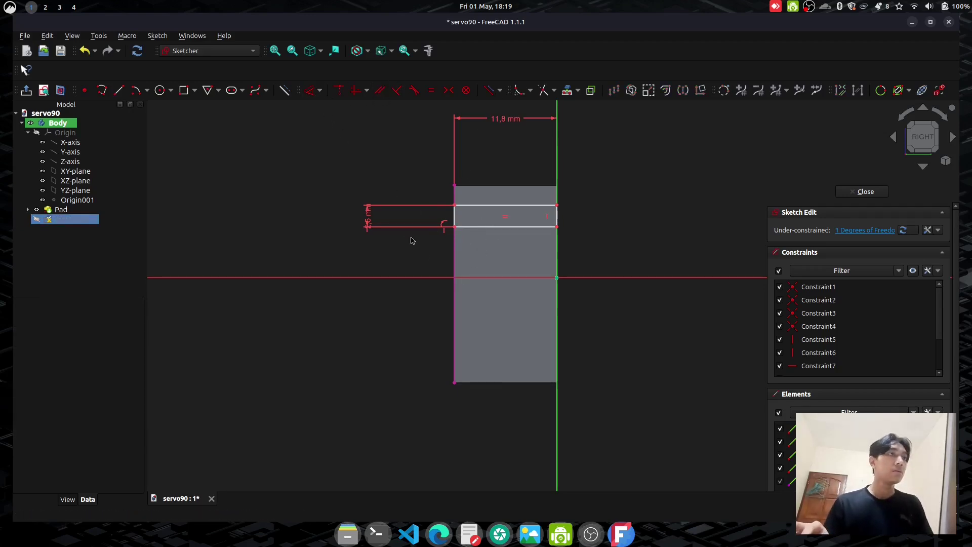
- Dimension the rectangle's lower-left corner 15.9 mm above the projected edge's lower end, taking the value from the servo drawing
click(454, 226)
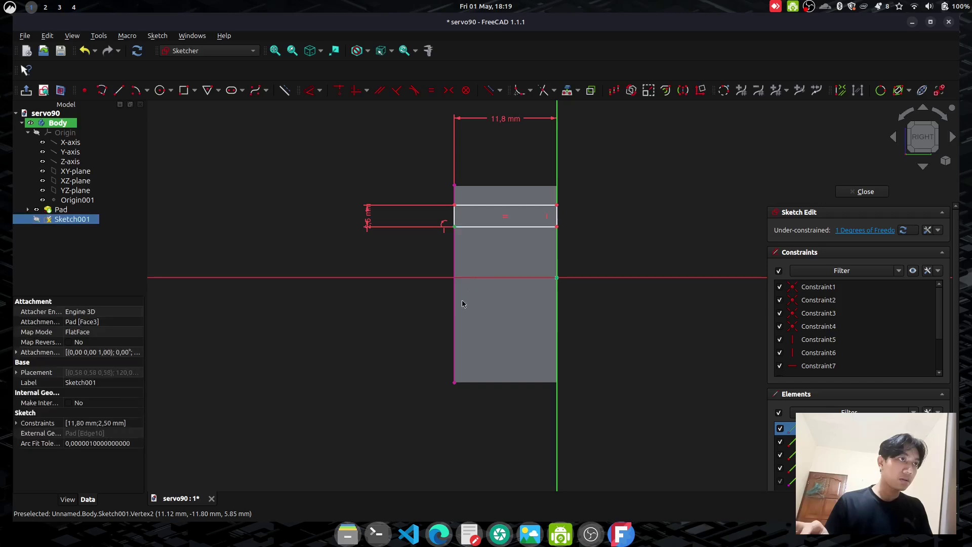
click(450, 385)
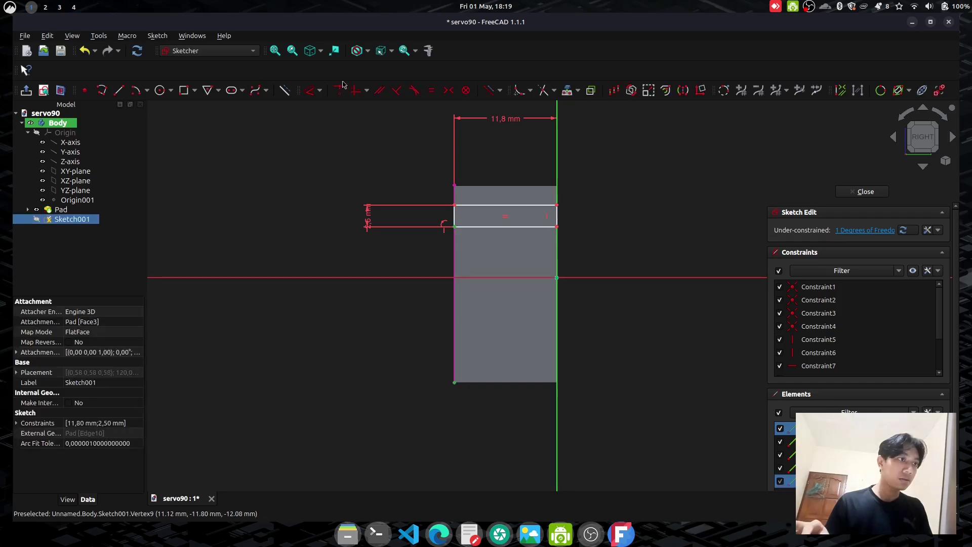
click(310, 90)
click(410, 306)
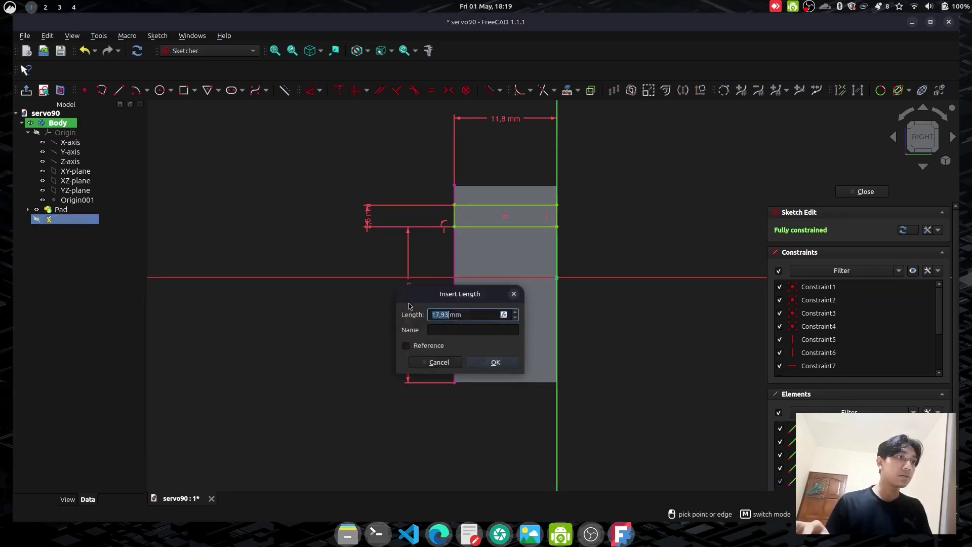
key(alt+Tab)
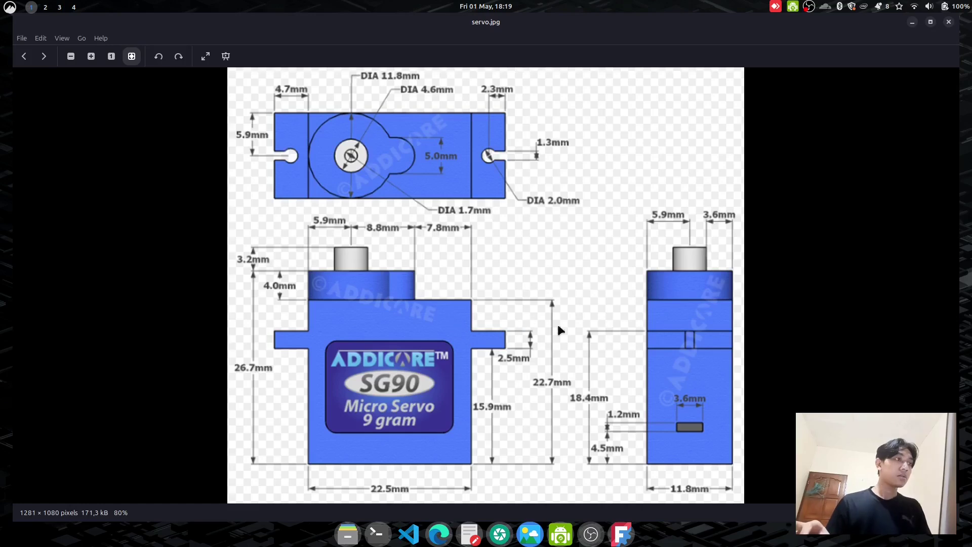
key(alt+Tab)
text(15,9)
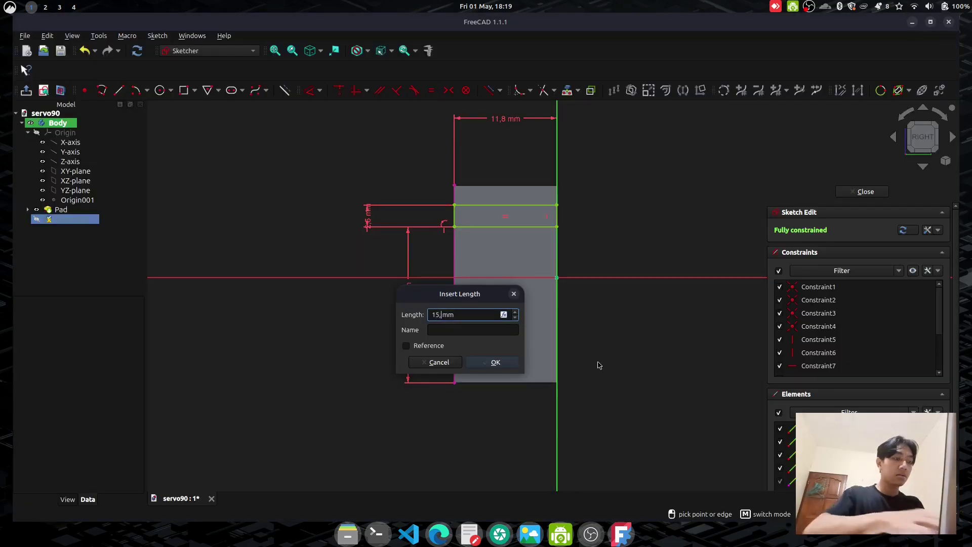
key(Return)
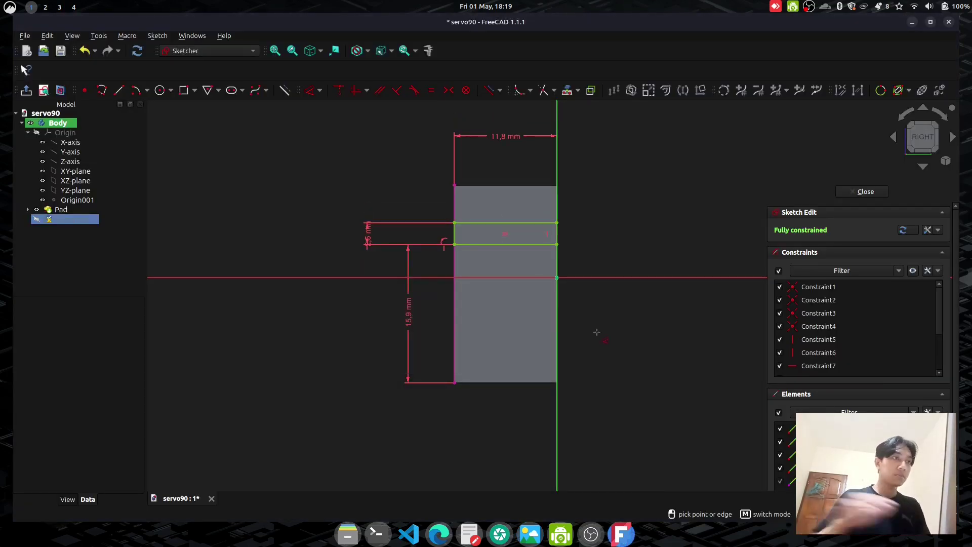
key(Escape)
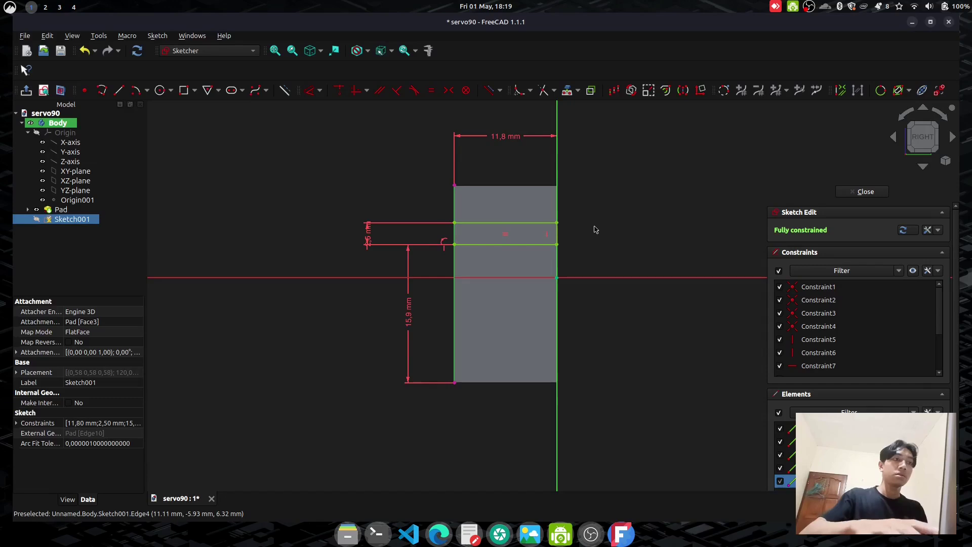
- Remove the projected edge and its attached constraints from the sketch, keeping the rectangle in place, and close the sketch
key(ctrl+z)
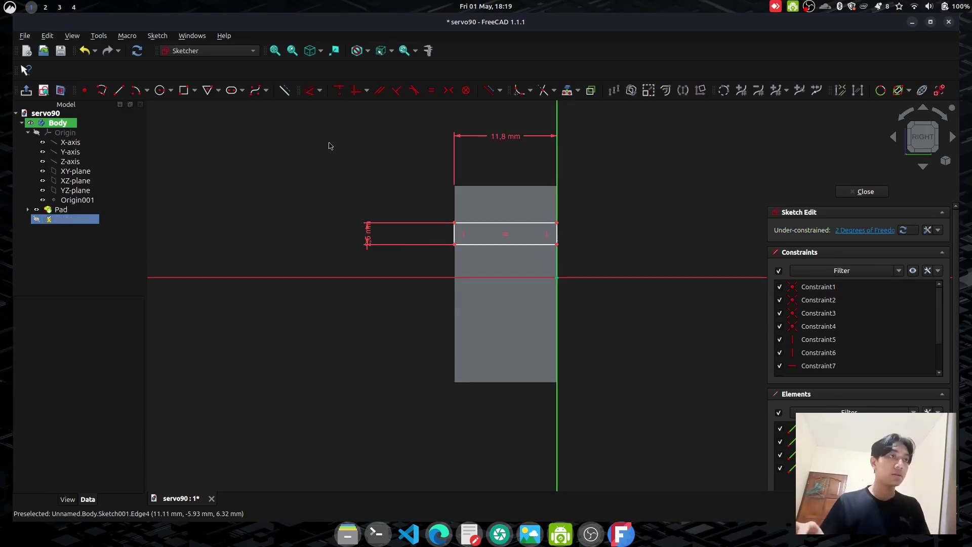
click(26, 90)
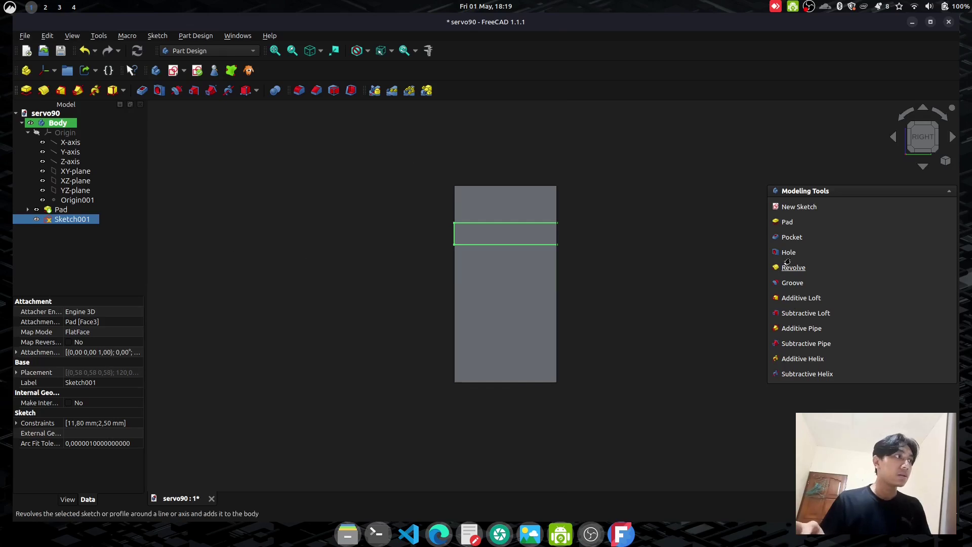
- Pad the tab sketch outward 4.7 mm, using the tab length from the servo drawing, and turn the model to inspect it
click(26, 91)
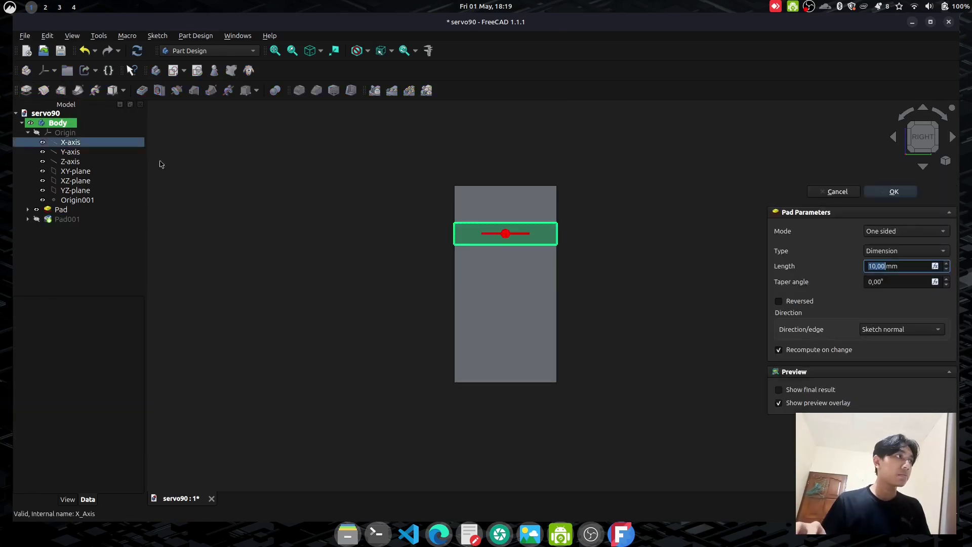
key(alt+Tab)
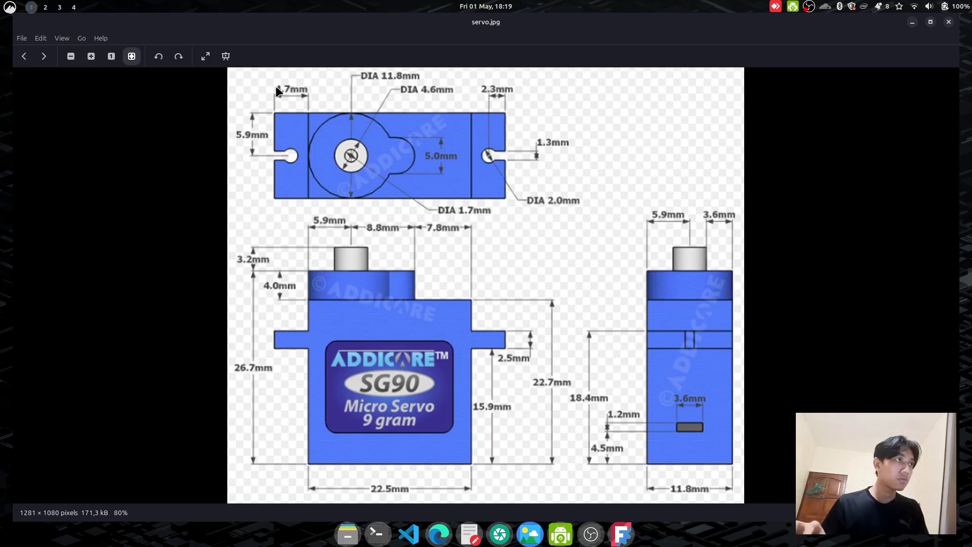
key(alt+Tab)
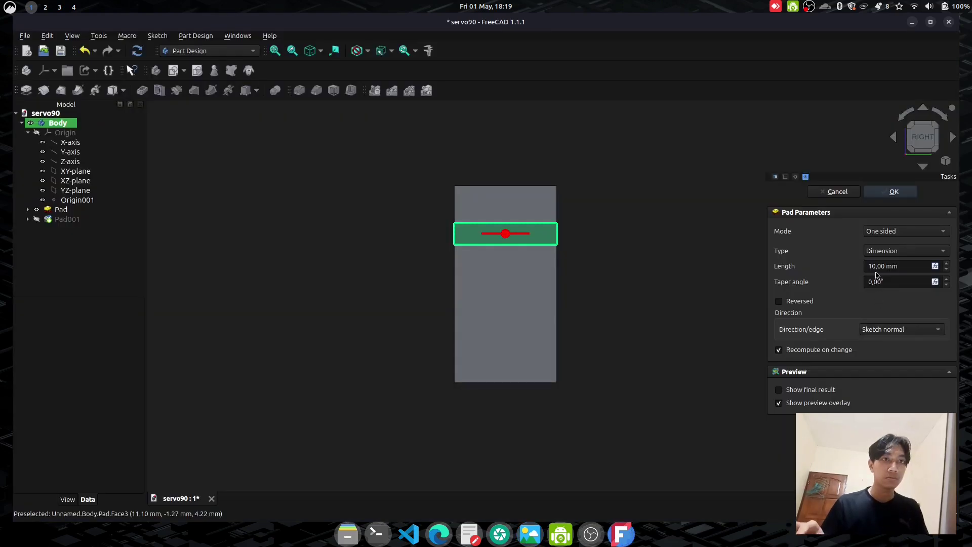
click(876, 267)
key(BackSpace)
key(BackSpace)
key(BackSpace)
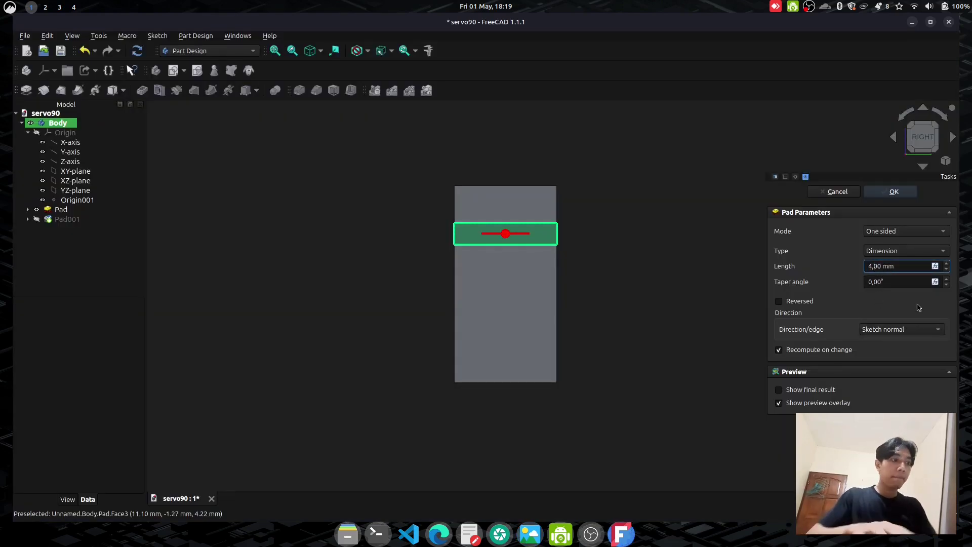
text(4,)
key(Return)
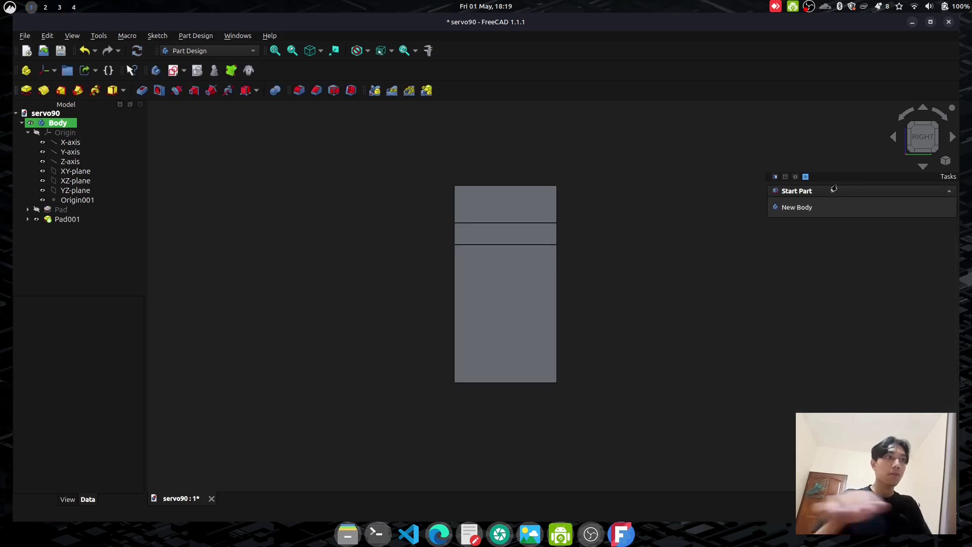
click(894, 137)
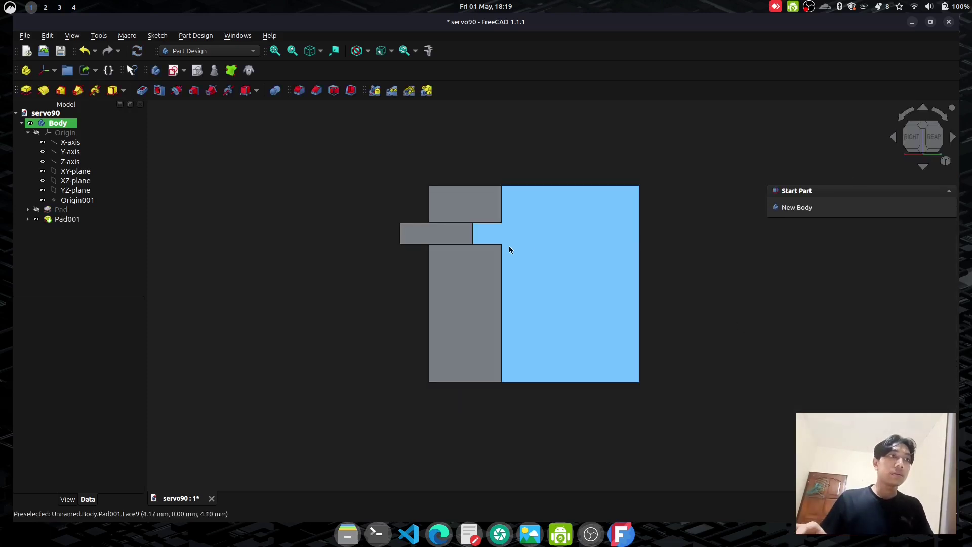
- Start a new sketch on the case's left side face, opposite the existing tab
click(893, 137)
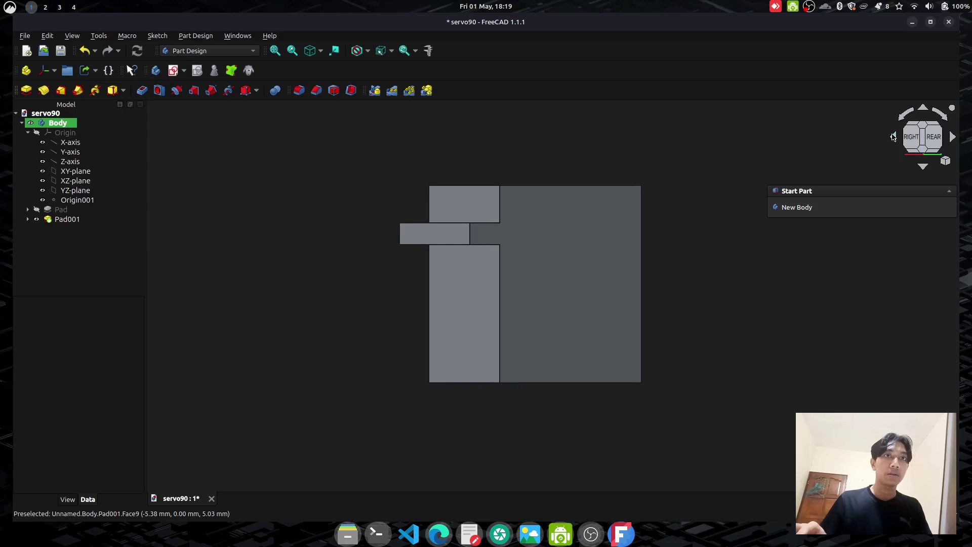
click(893, 137)
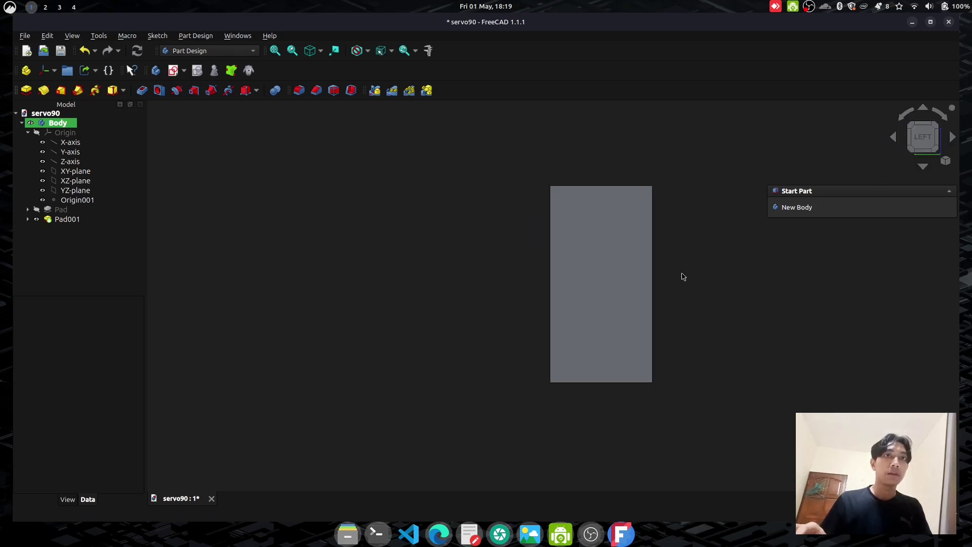
scroll(697, 222, down, 2)
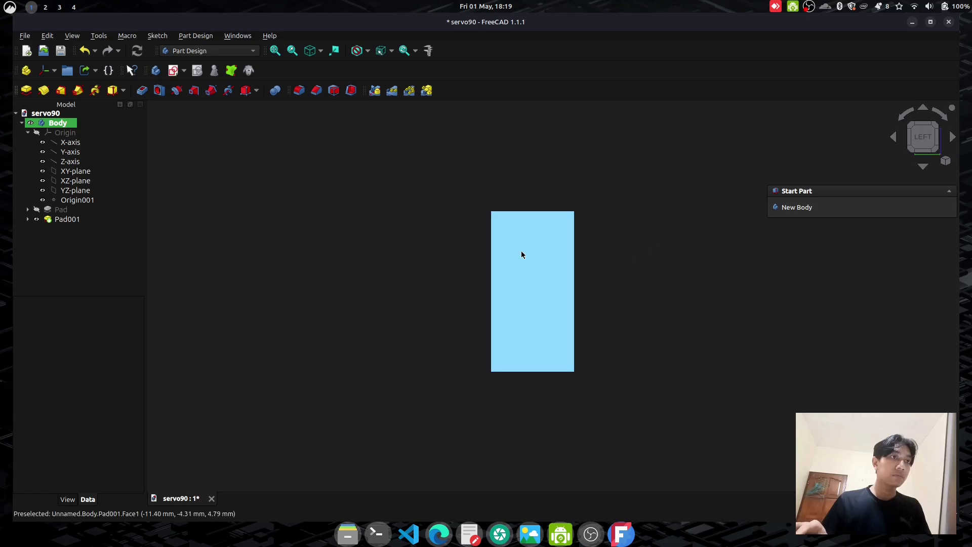
click(521, 254)
click(806, 207)
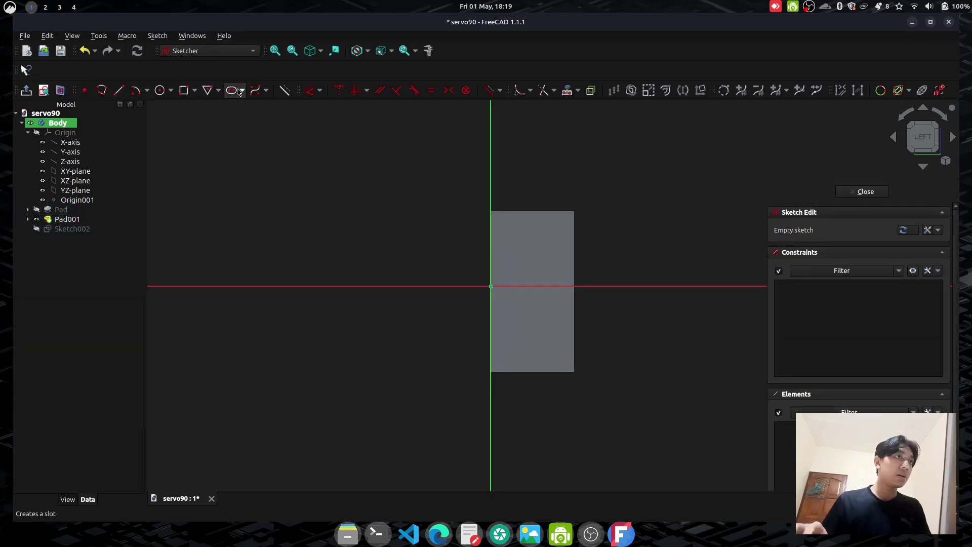
- Draw a rectangle 11.8 mm wide and 2.5 mm high in the new sketch, near the upper part of the face
click(183, 91)
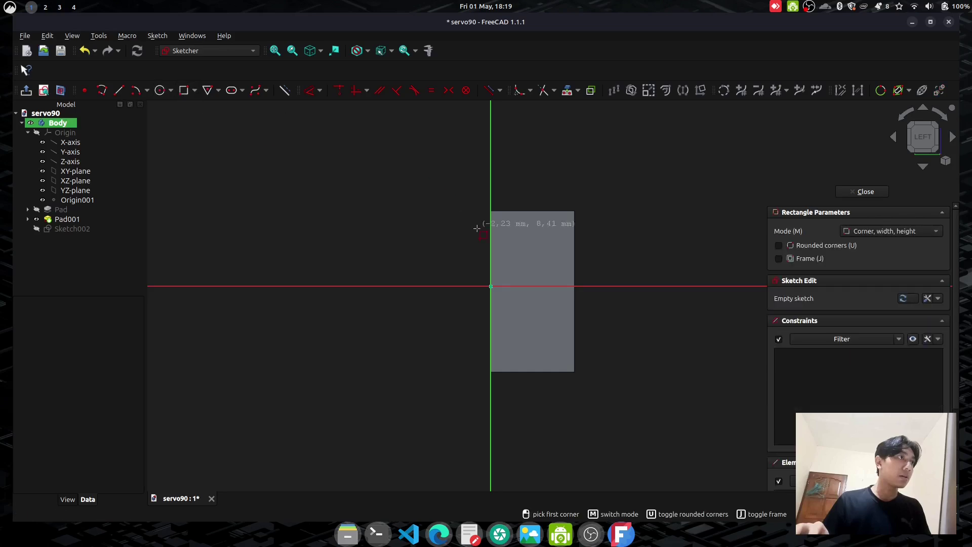
click(431, 220)
text(11)
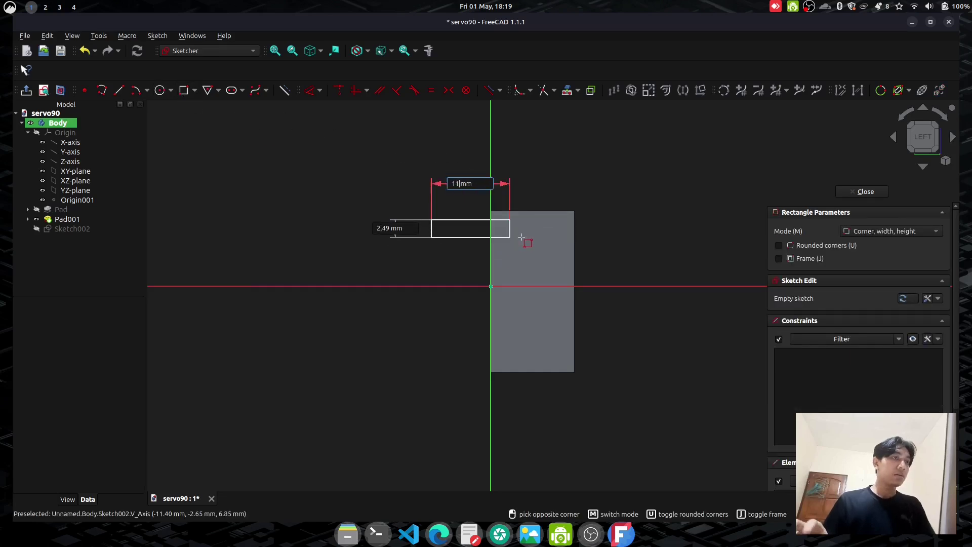
text(,8)
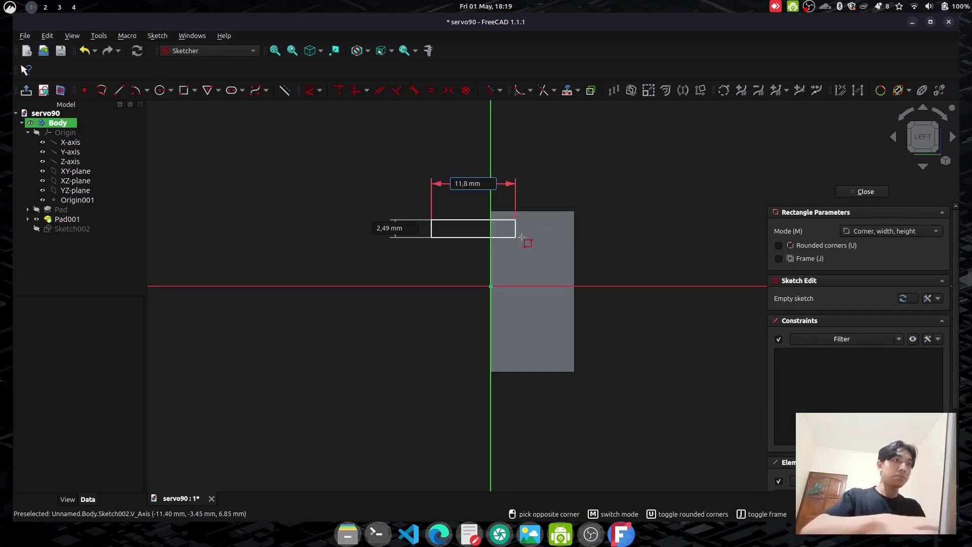
key(Tab)
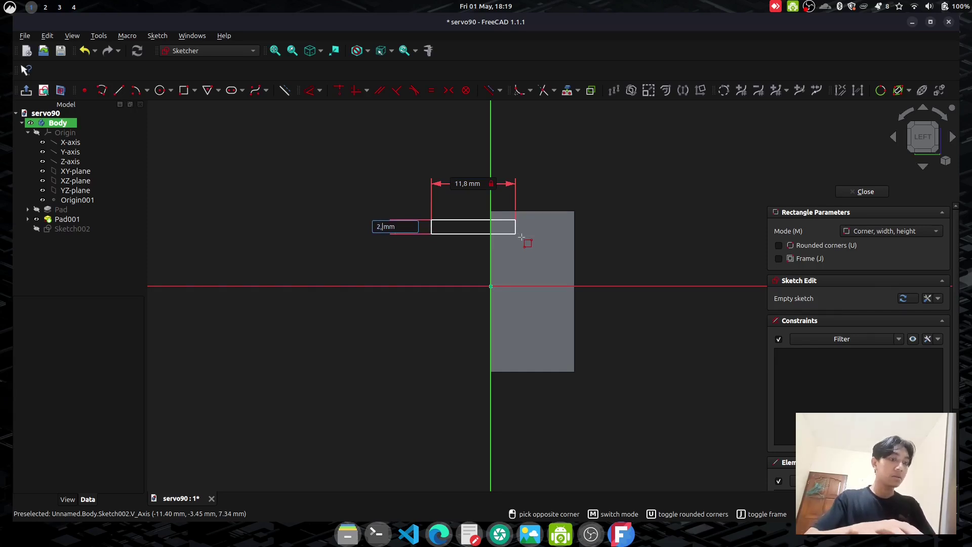
key(Return)
key(Escape)
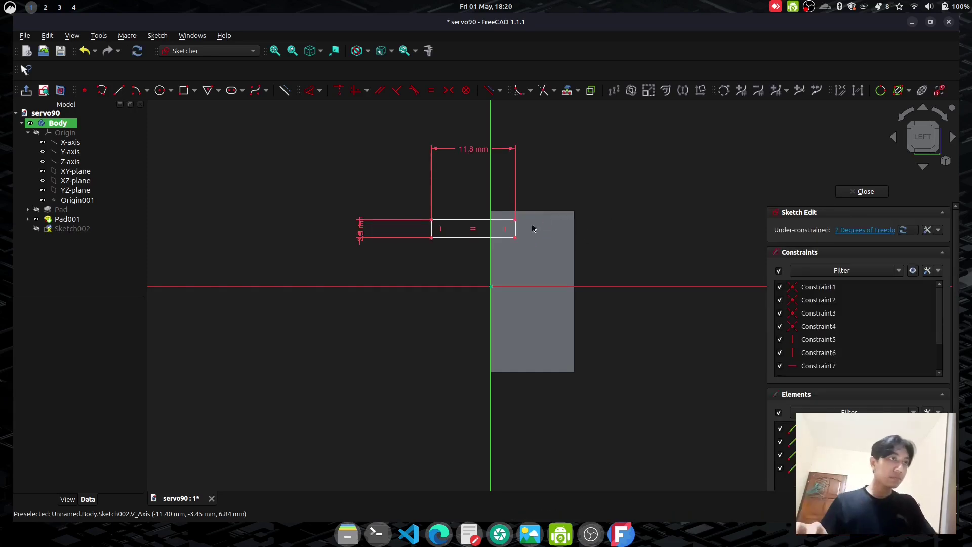
- Project the face's right vertical edge into Sketch002 as external geometry
click(567, 91)
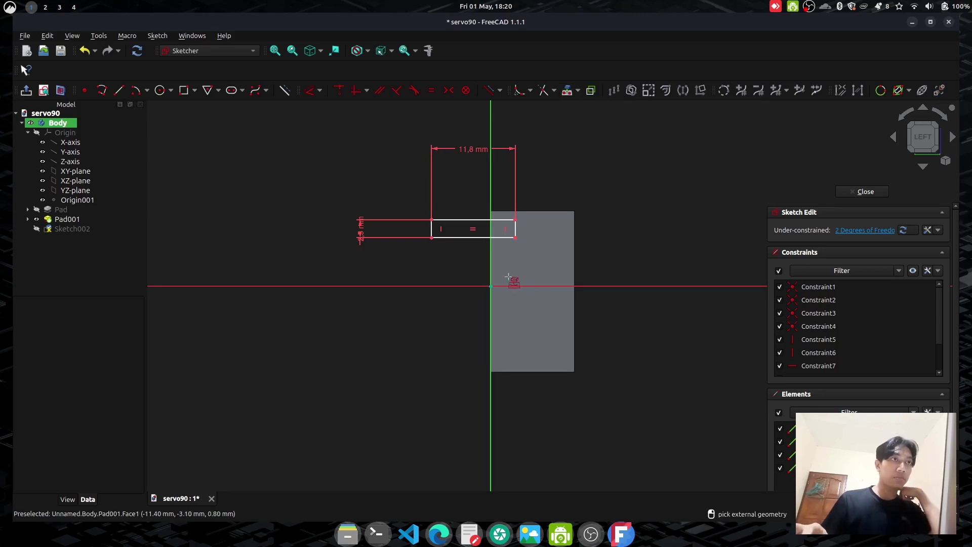
click(575, 268)
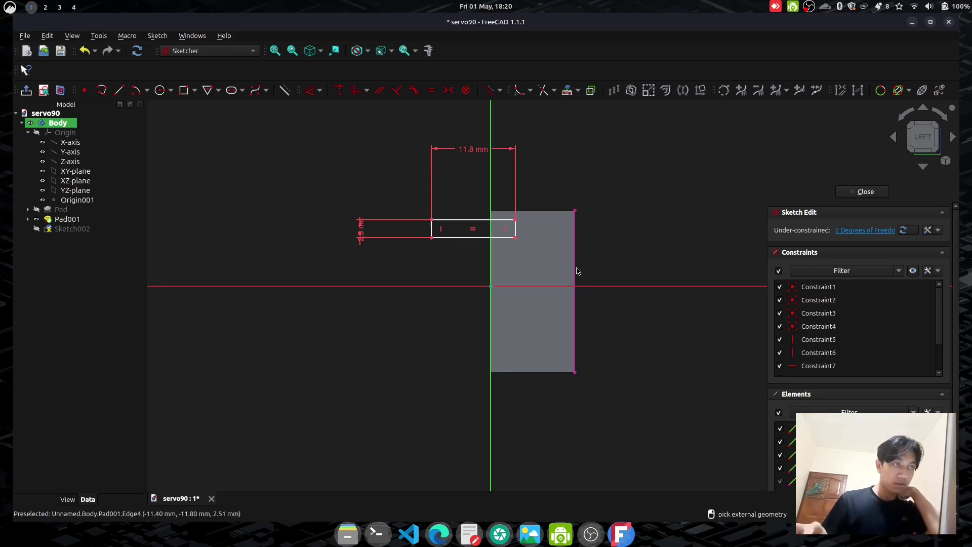
key(Escape)
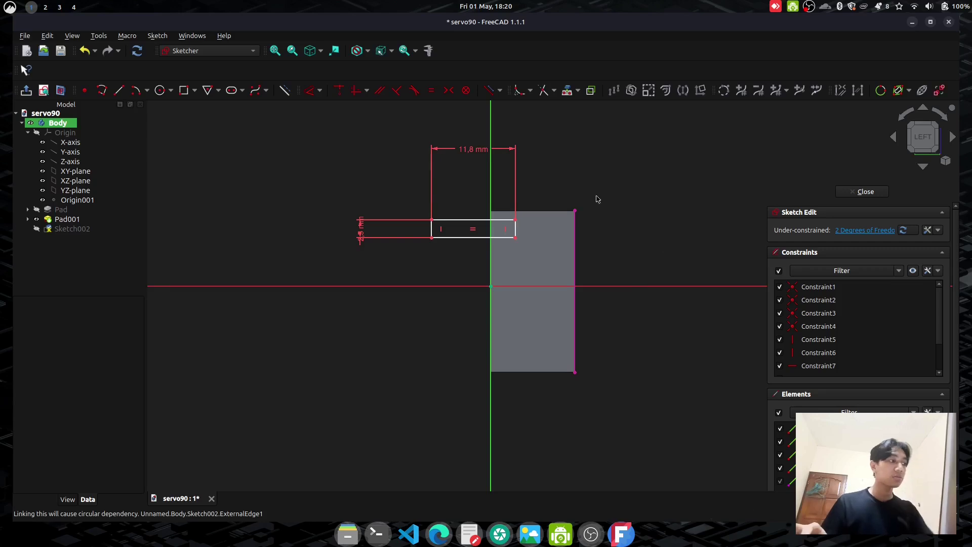
click(516, 239)
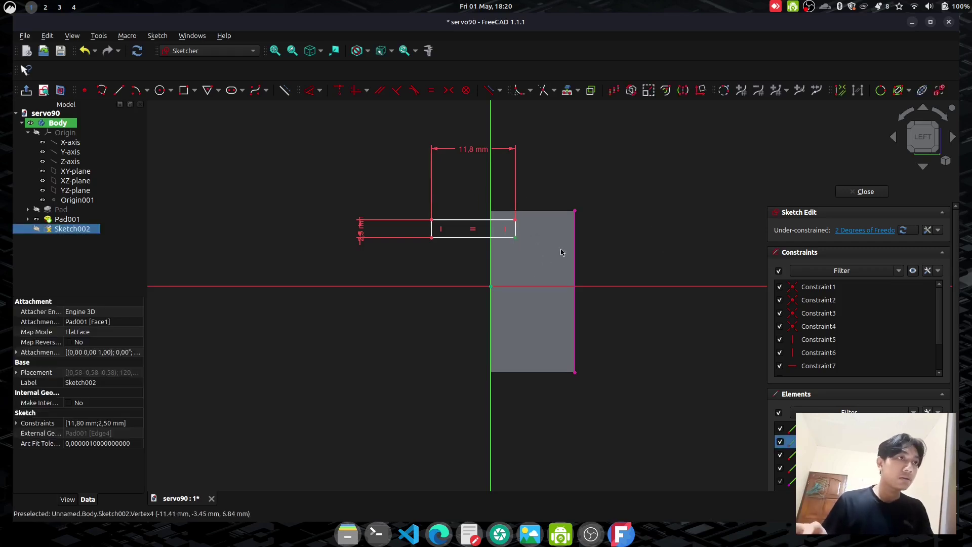
click(575, 373)
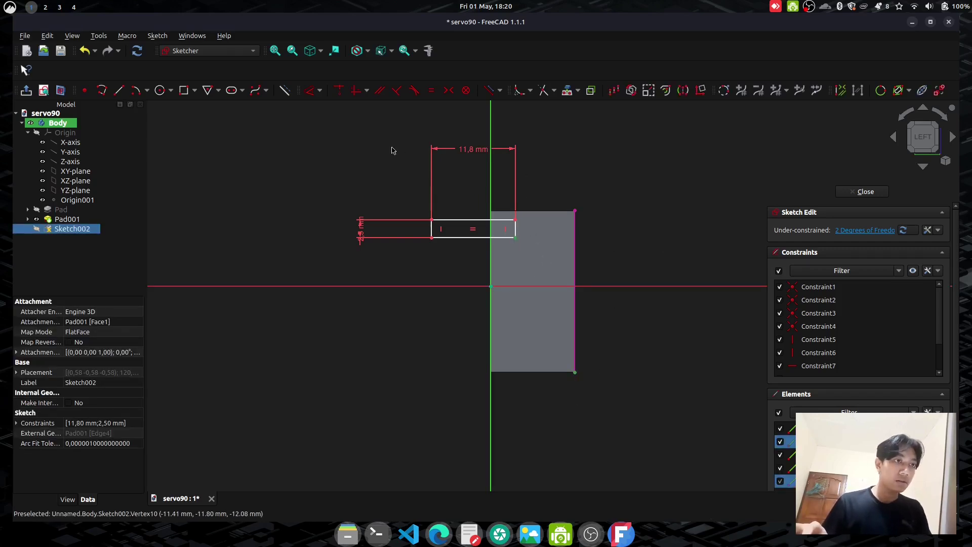
click(335, 94)
key(ctrl+z)
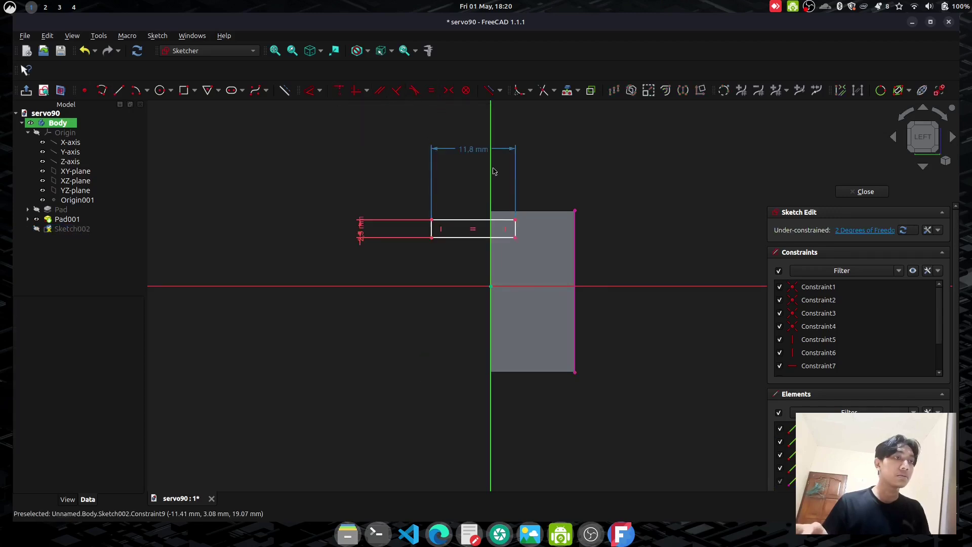
- Constrain the rectangle's lower-right corner to lie on the projected vertical edge
click(576, 239)
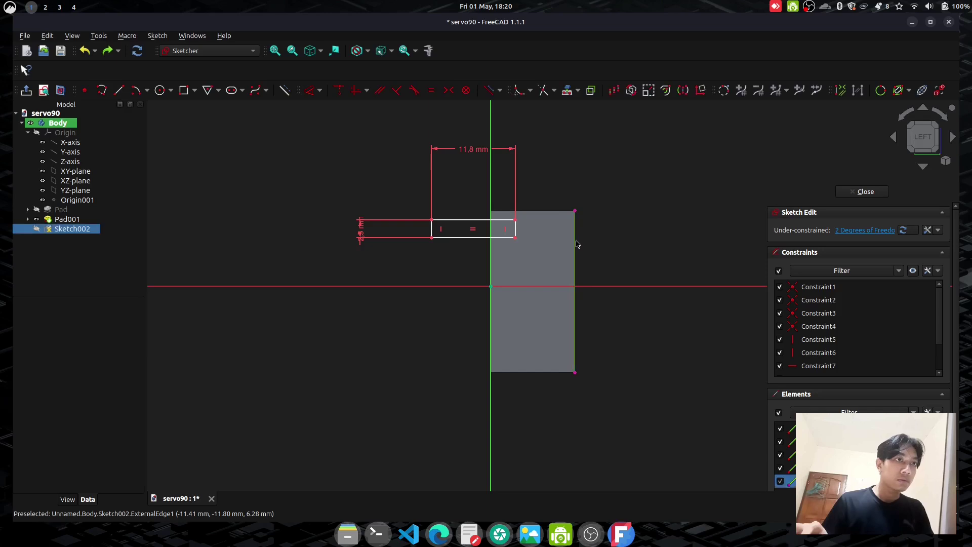
click(516, 237)
click(344, 91)
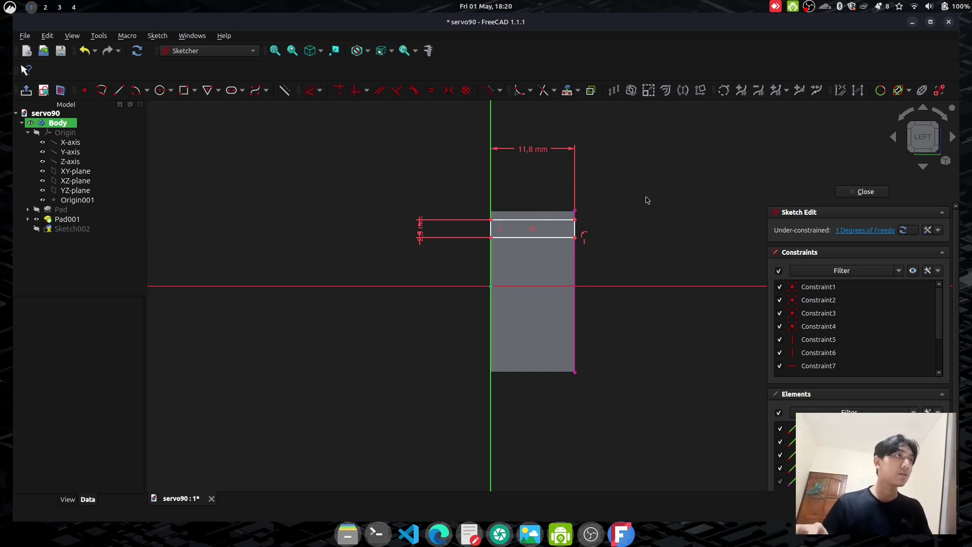
- Dimension the rectangle's lower-right corner 15.9 mm above the projected edge's lower end
click(575, 238)
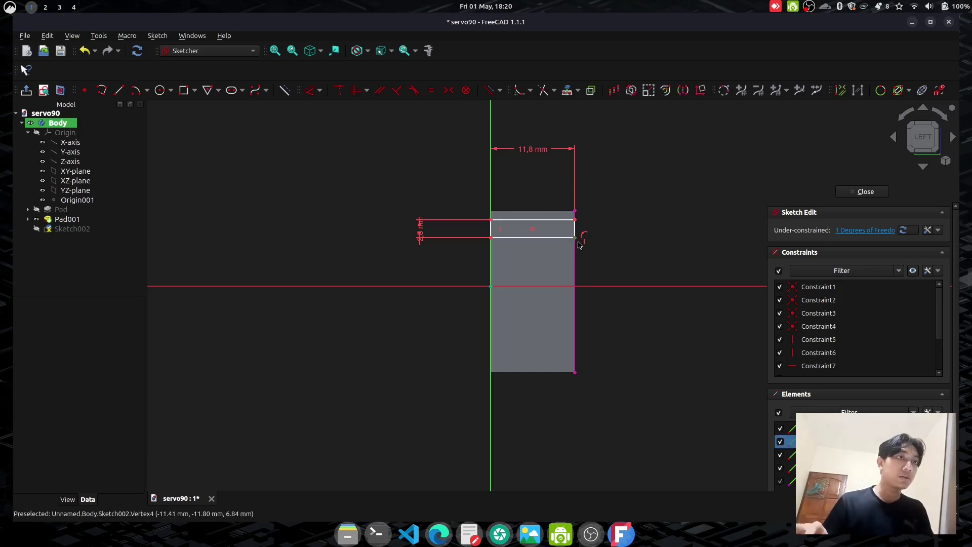
click(576, 376)
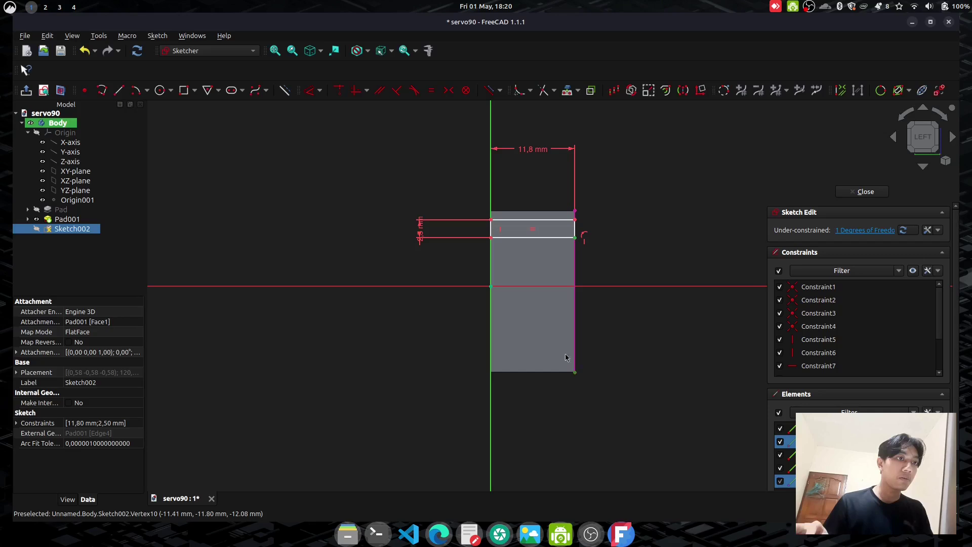
click(309, 90)
click(660, 279)
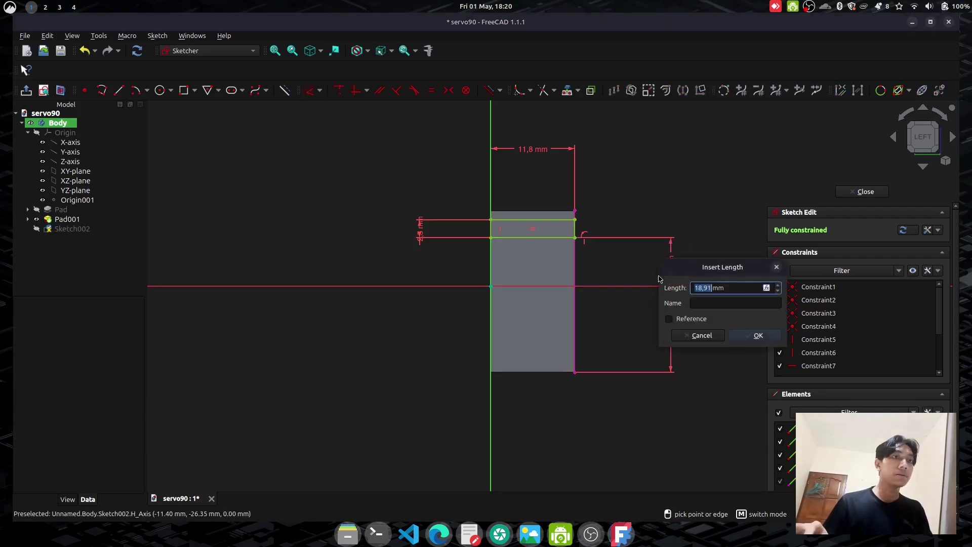
text(15)
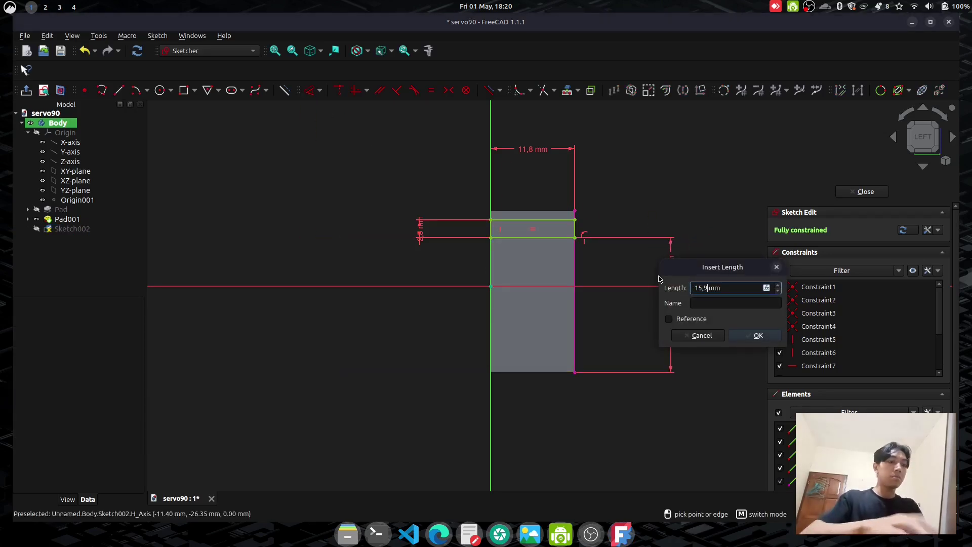
key(Return)
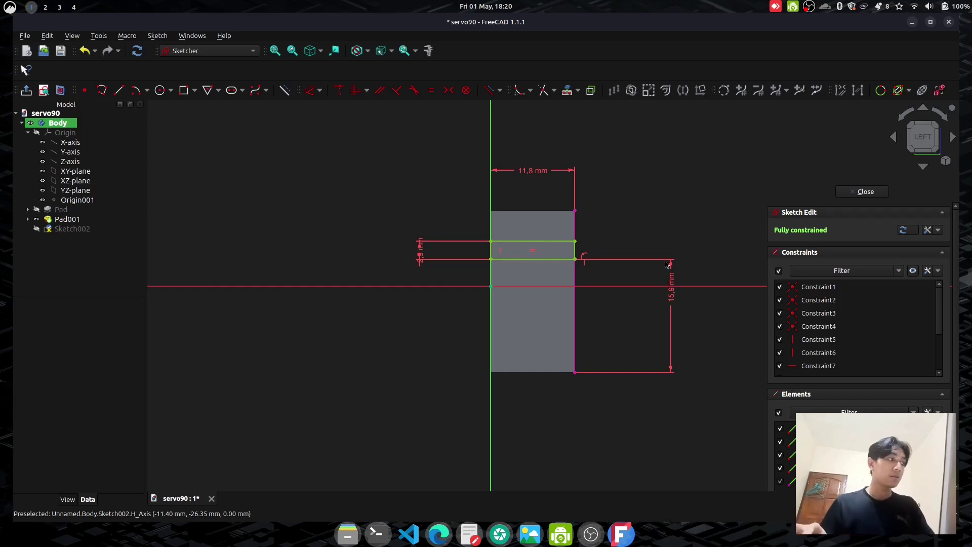
- Delete the projected edge from Sketch002 and close the sketch
click(575, 226)
key(Delete)
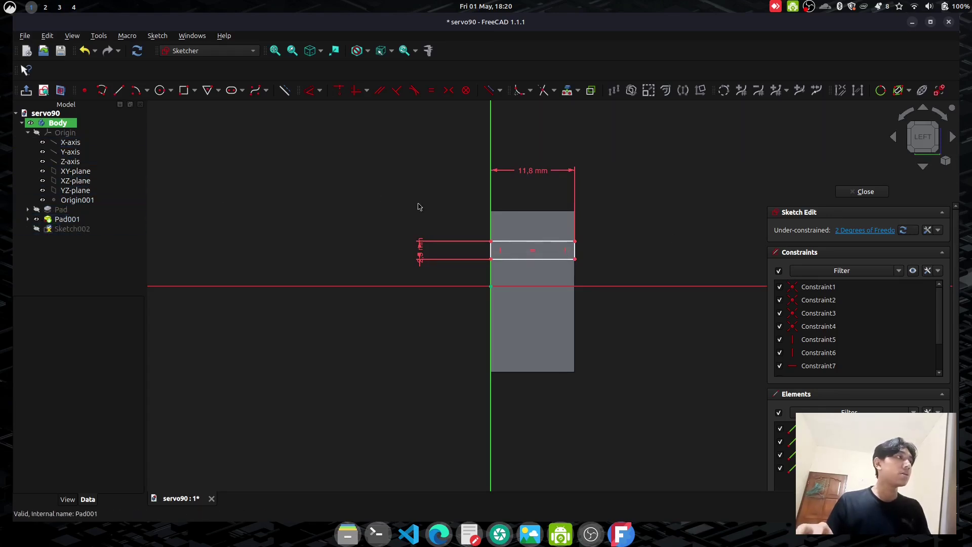
click(25, 90)
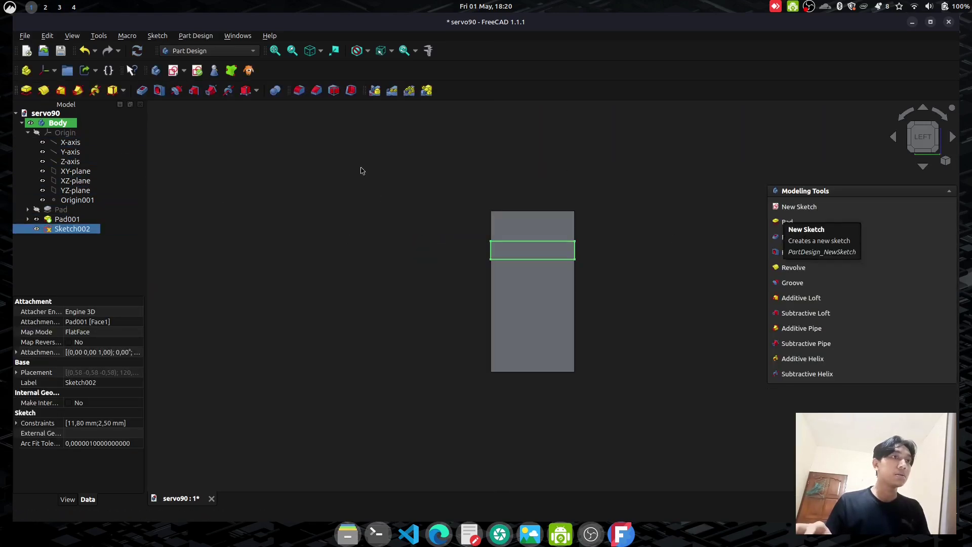
- Pad the second tab sketch outward 4.7 mm, taking the length from the servo drawing, and inspect both tabs from the front
click(26, 90)
key(alt+Tab)
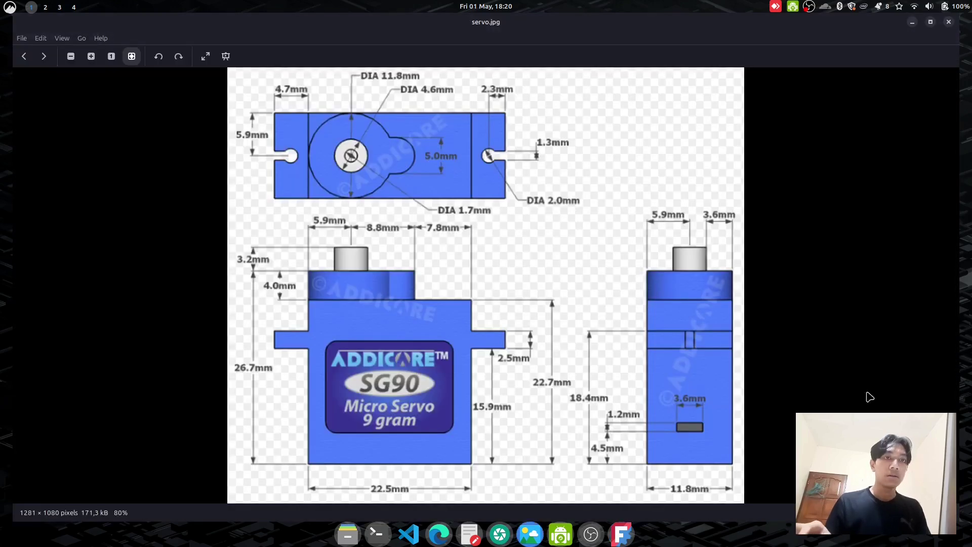
key(alt+Tab)
click(879, 269)
key(alt+Tab)
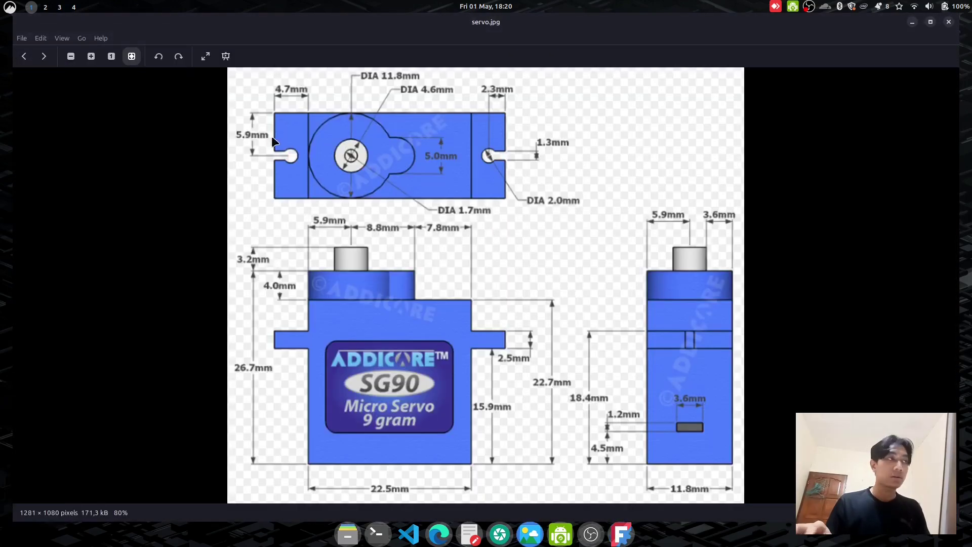
key(alt+Tab)
drag(876, 266, 834, 267)
text(4)
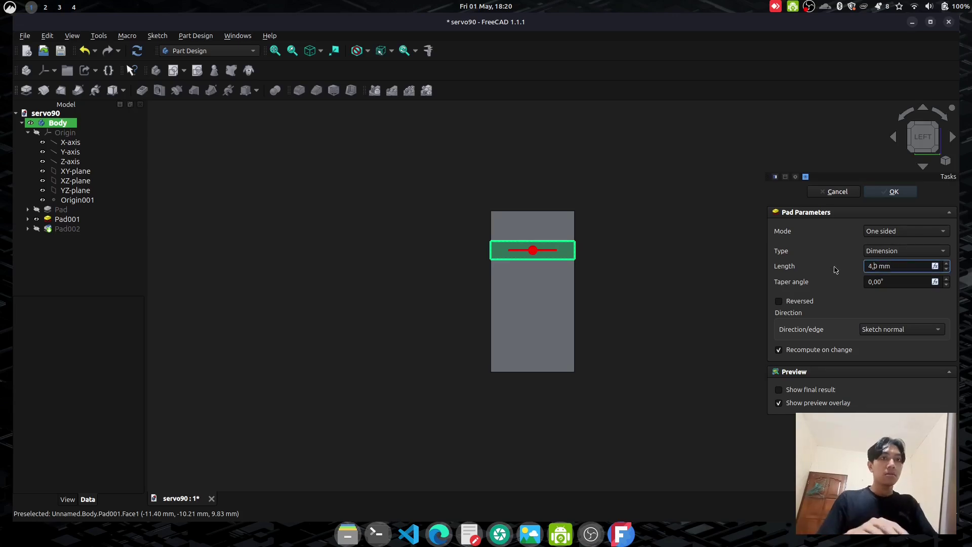
key(Return)
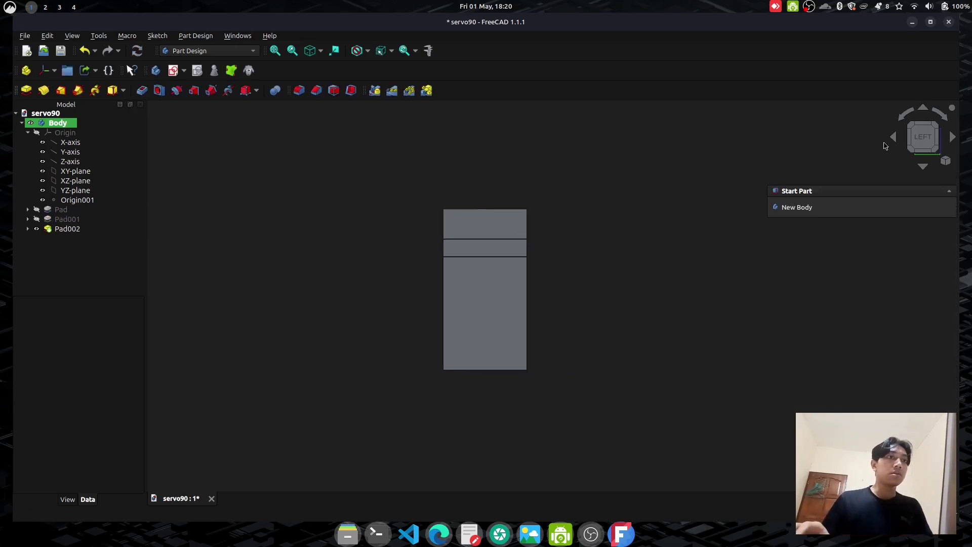
middle_drag(545, 271, 654, 284)
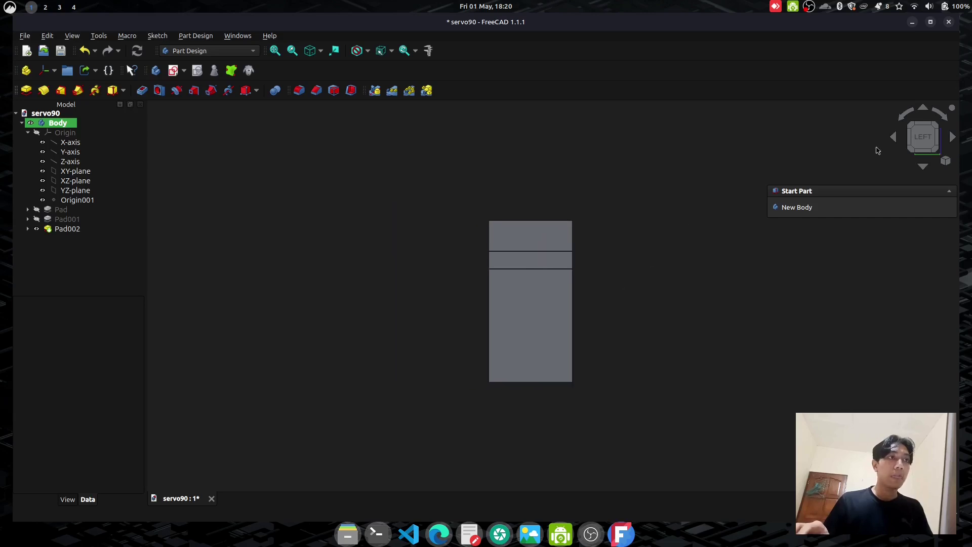
click(894, 140)
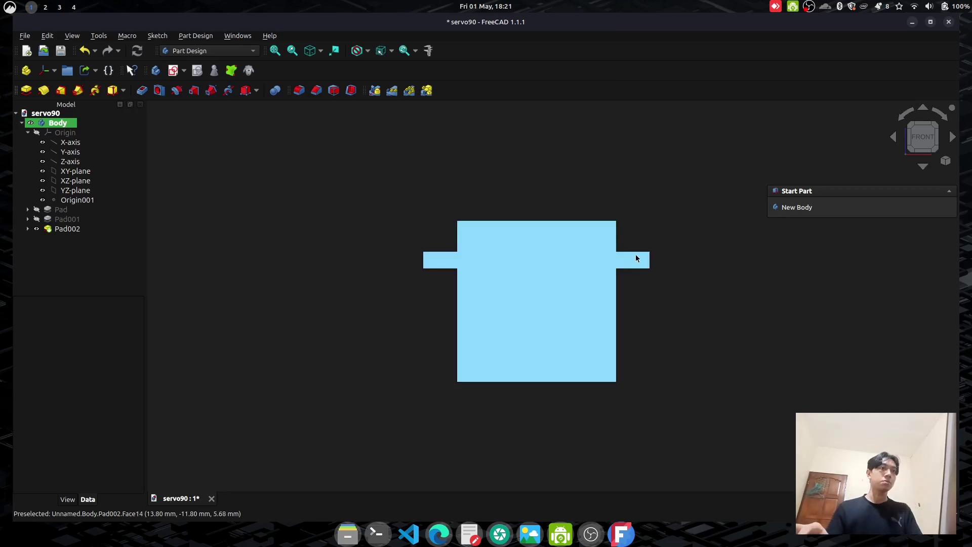
- Check the tab hole dimensions in the servo drawing and start a sketch on the left mounting tab's upper face
click(924, 110)
click(923, 167)
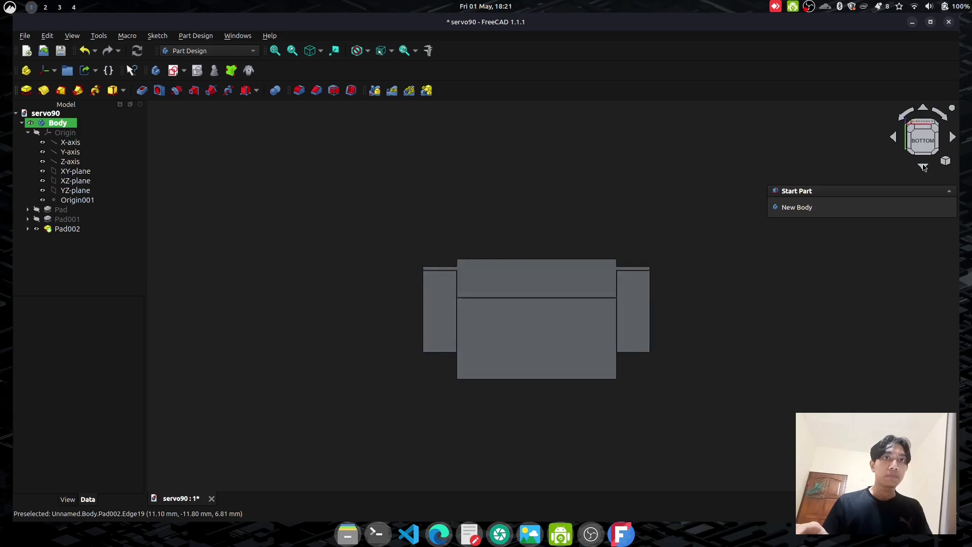
click(923, 108)
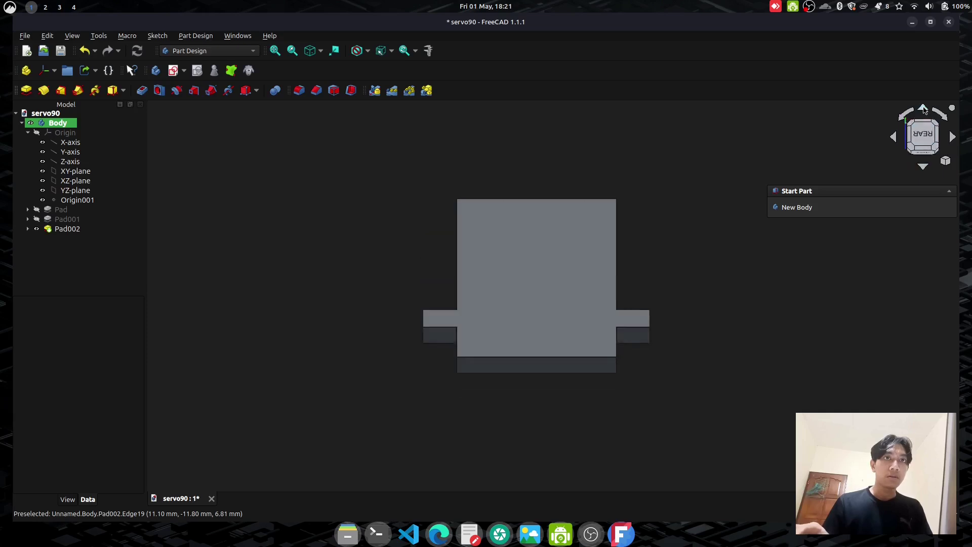
key(alt+Tab)
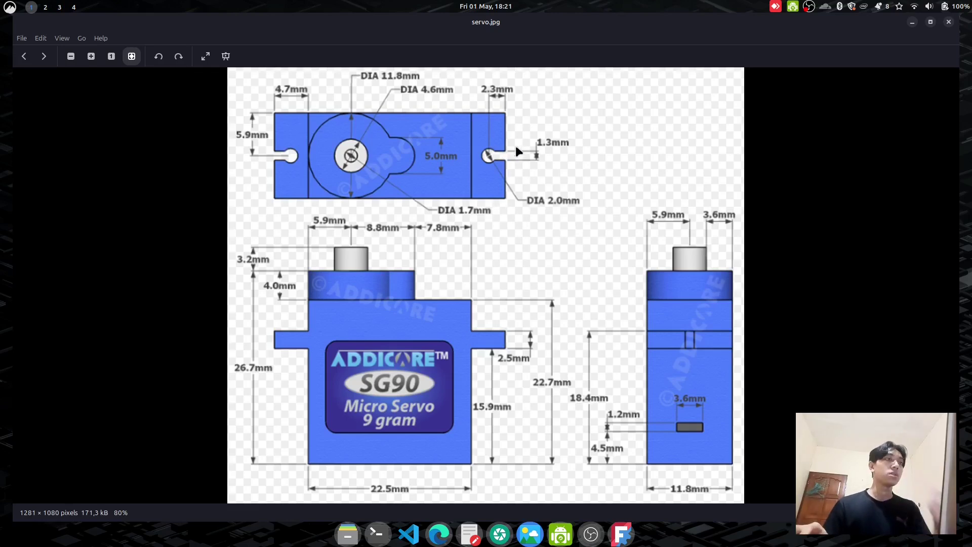
key(alt+Tab)
middle_drag(570, 159, 514, 173)
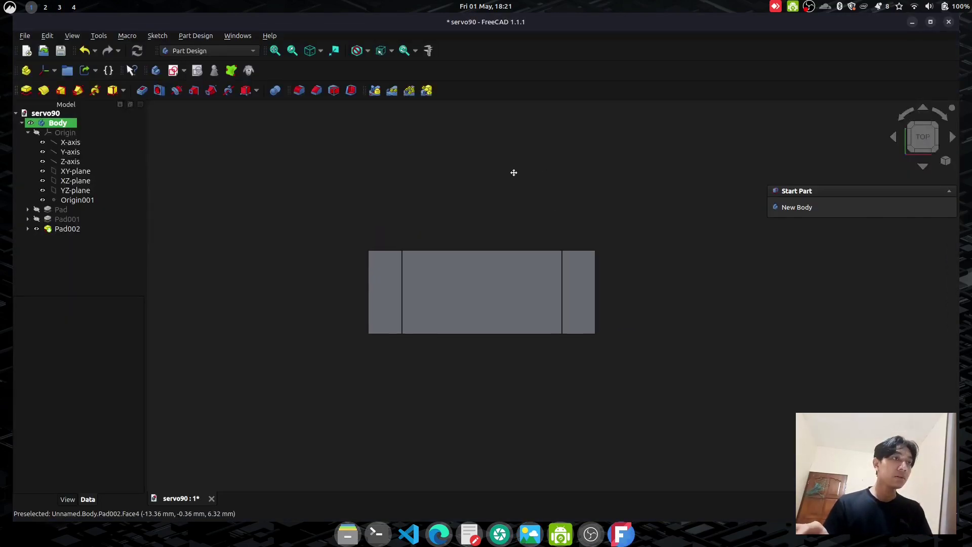
click(382, 278)
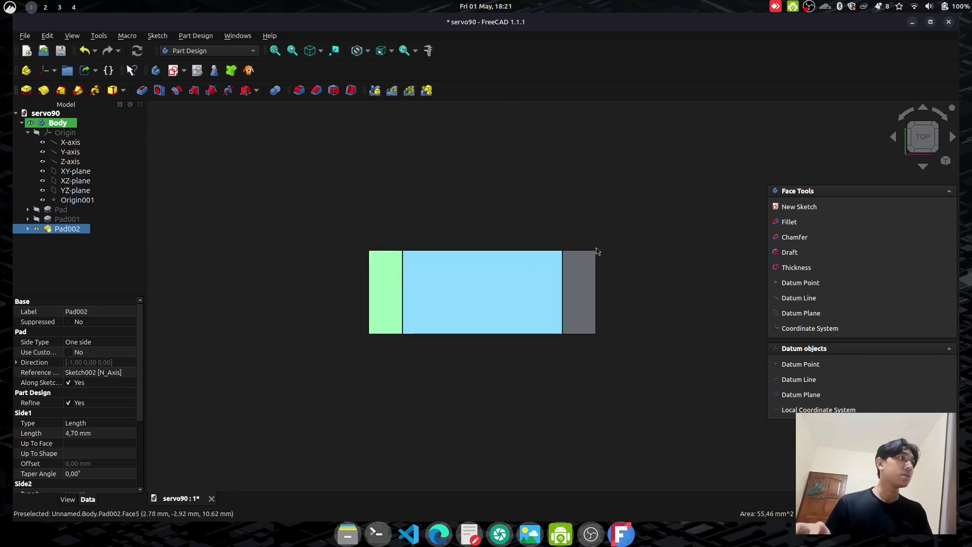
click(786, 208)
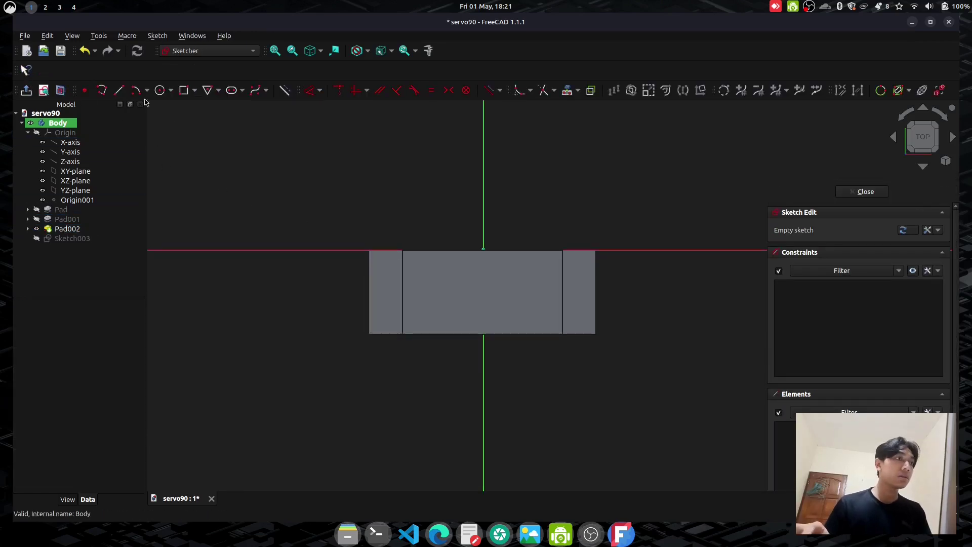
- Try a 2 mm diameter circle on the left tab and consult the servo drawing for the hole dimensions
click(160, 91)
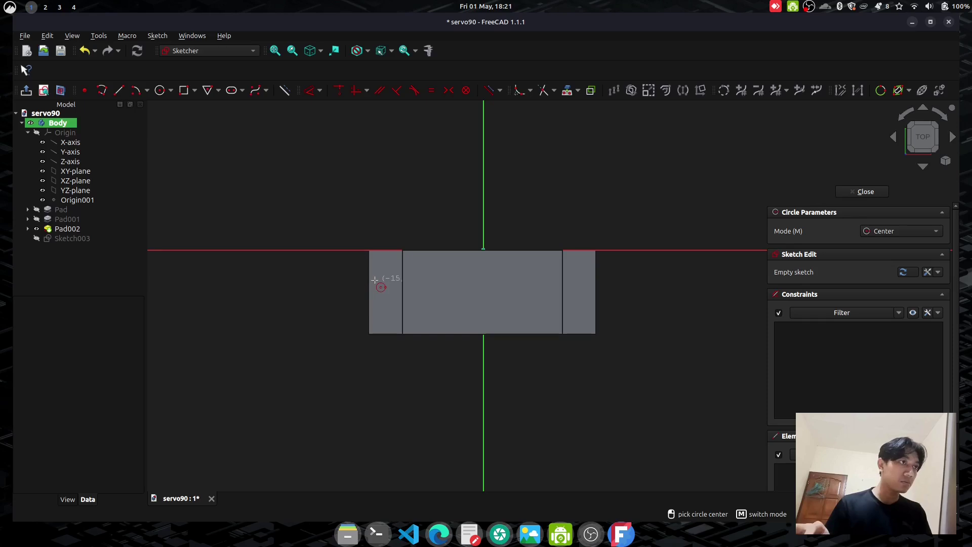
click(388, 290)
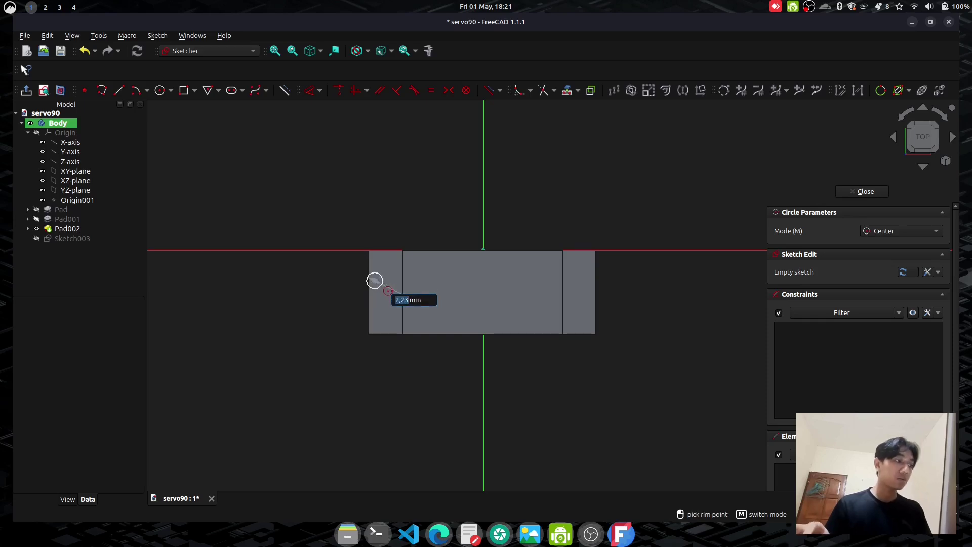
text(2)
key(Return)
key(alt+Tab)
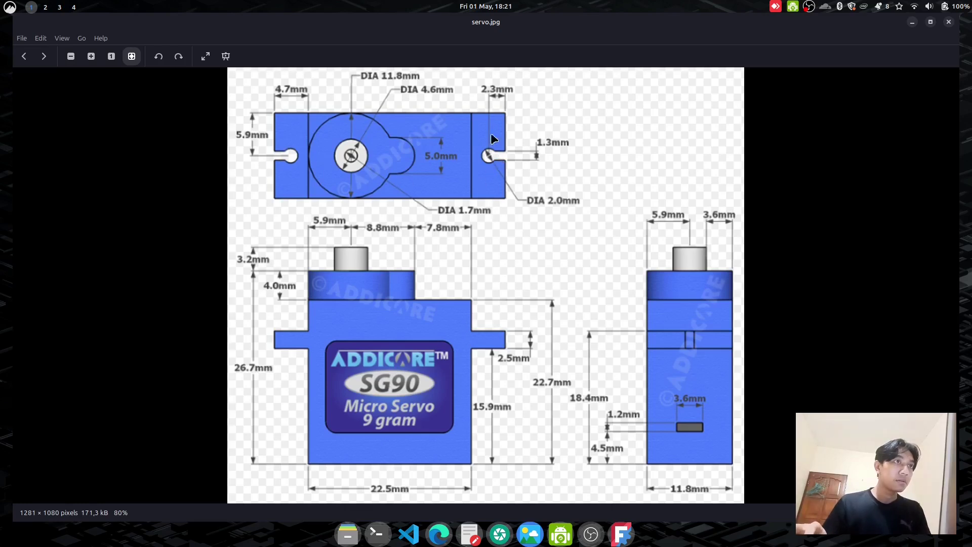
key(alt+Tab)
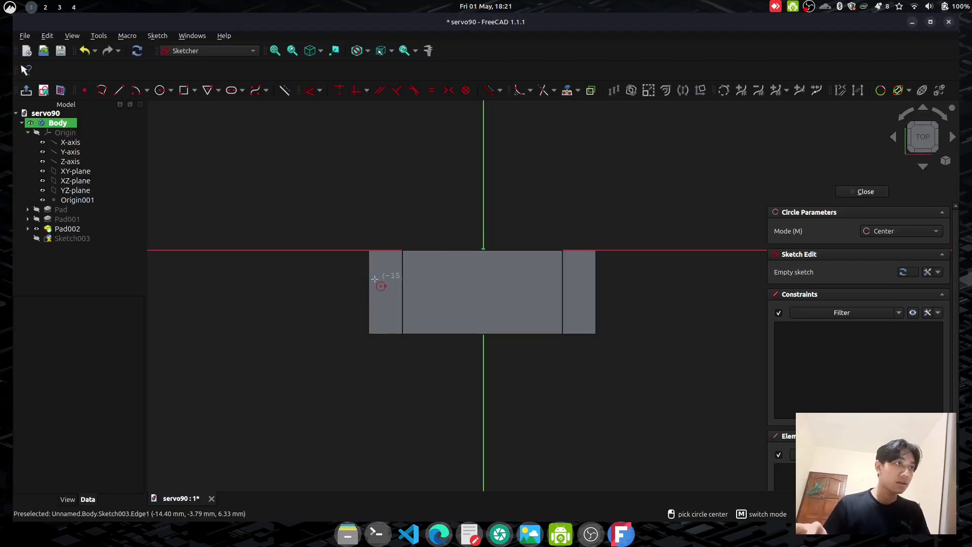
- Draw a 2.3 mm diameter circle on the left tab and move its centre toward the tab's middle, consulting the servo drawing
text(2,3)
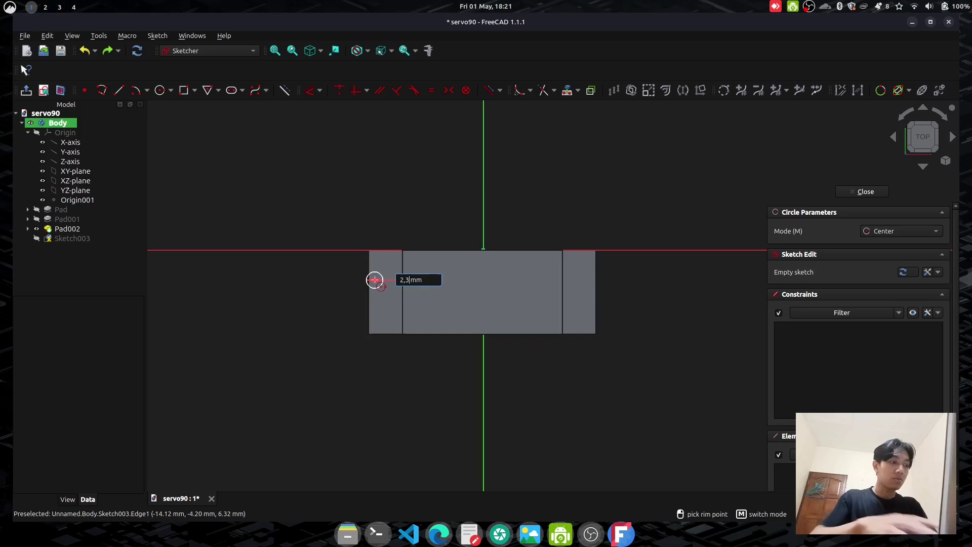
key(Return)
key(Escape)
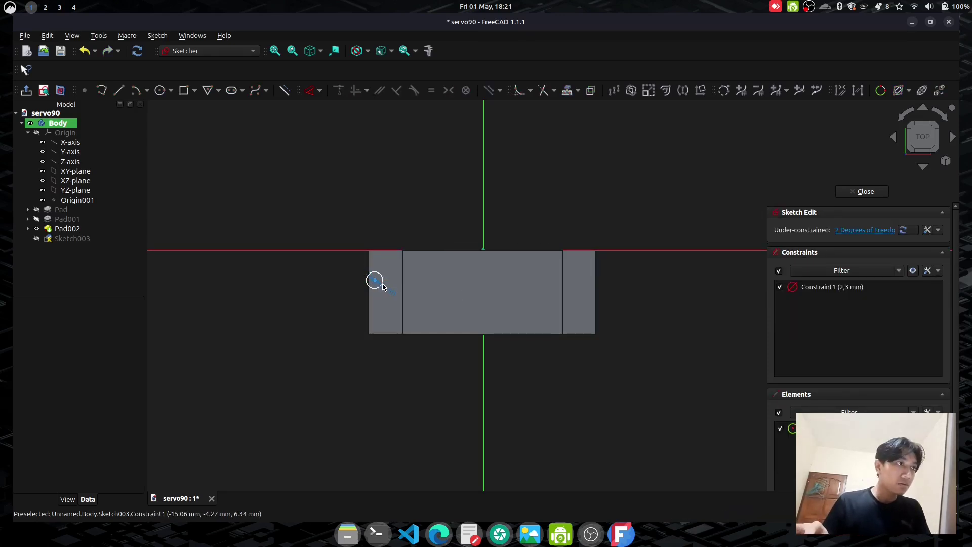
drag(376, 280, 386, 290)
key(alt+Tab)
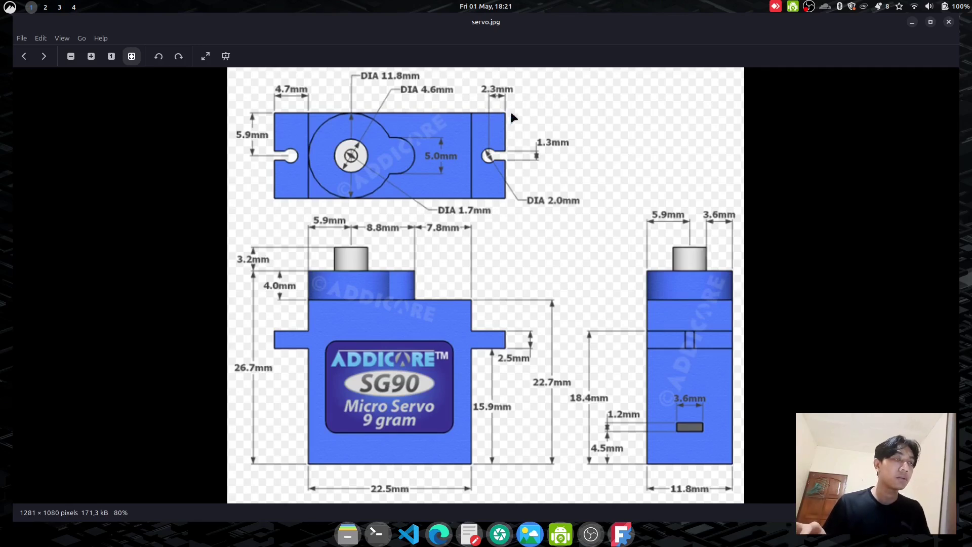
key(alt+Tab)
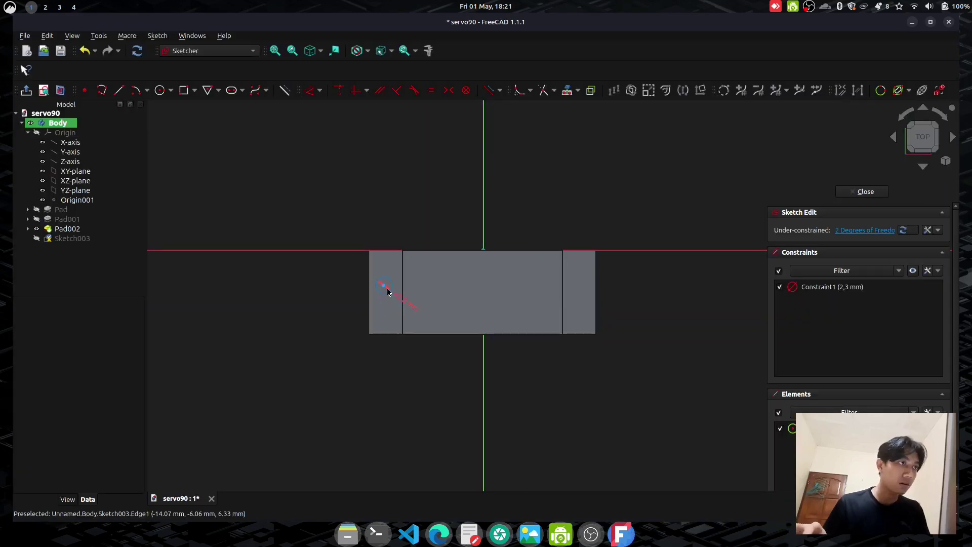
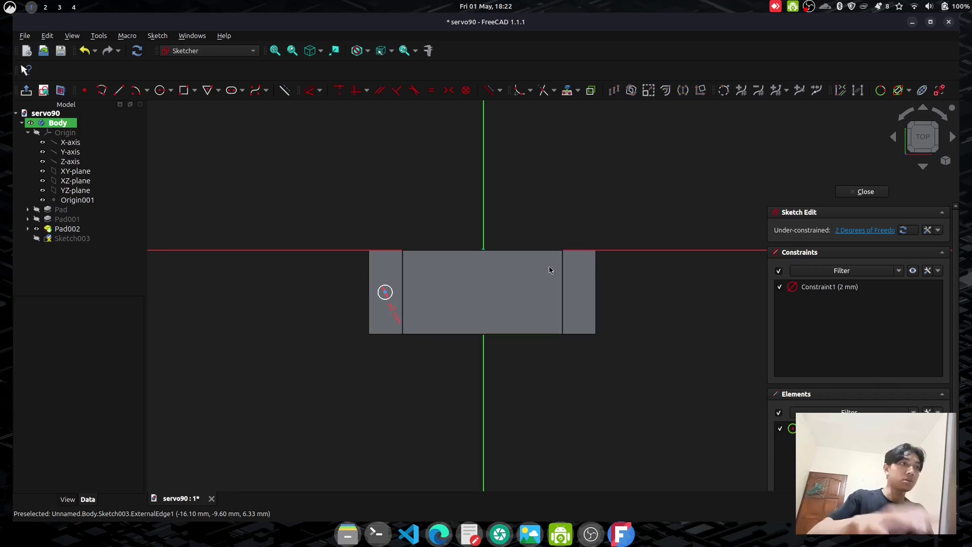
- Close the circle sketch and cut a Hole with a 2 mm diameter through the left mounting tab
click(26, 90)
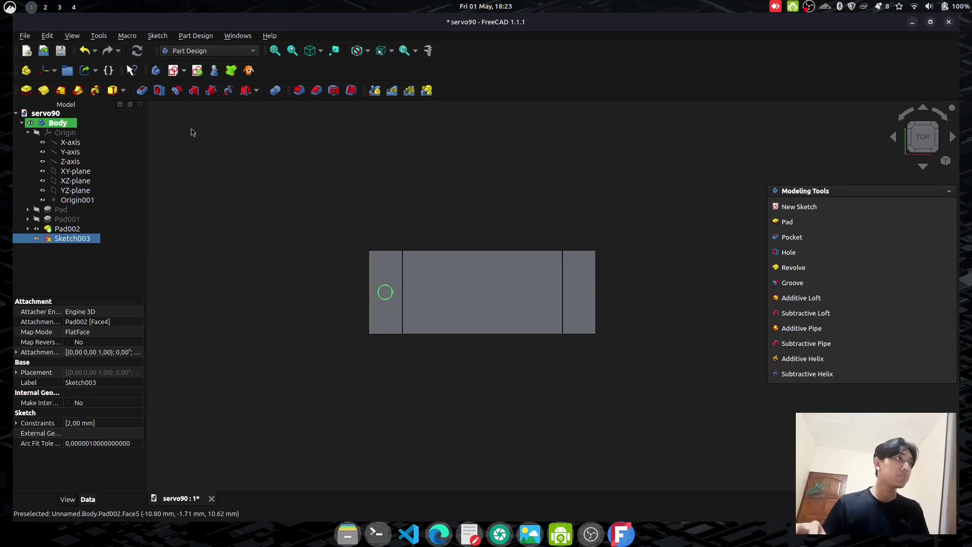
click(159, 91)
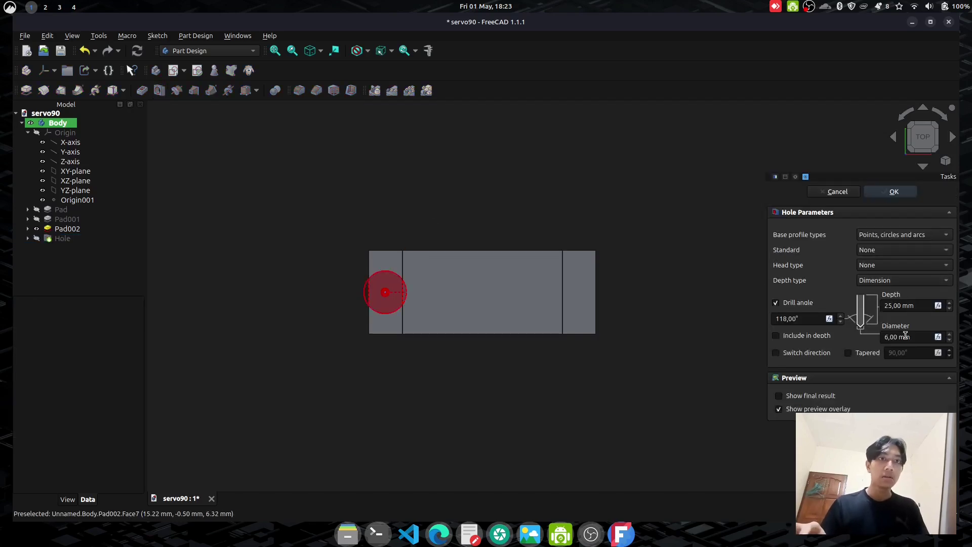
click(888, 336)
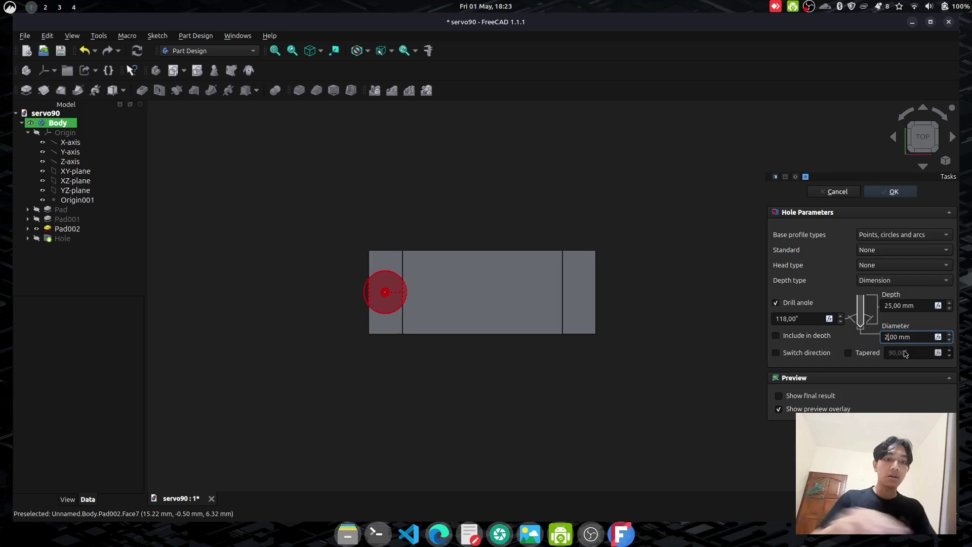
key(Return)
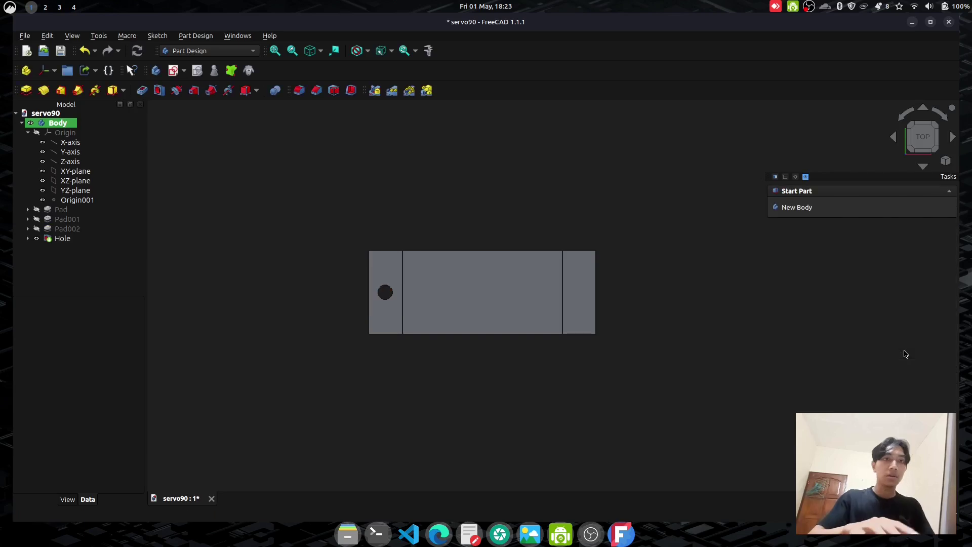
- Start a sketch on the right mounting tab's upper face and draw a 2 mm diameter circle on it
click(584, 293)
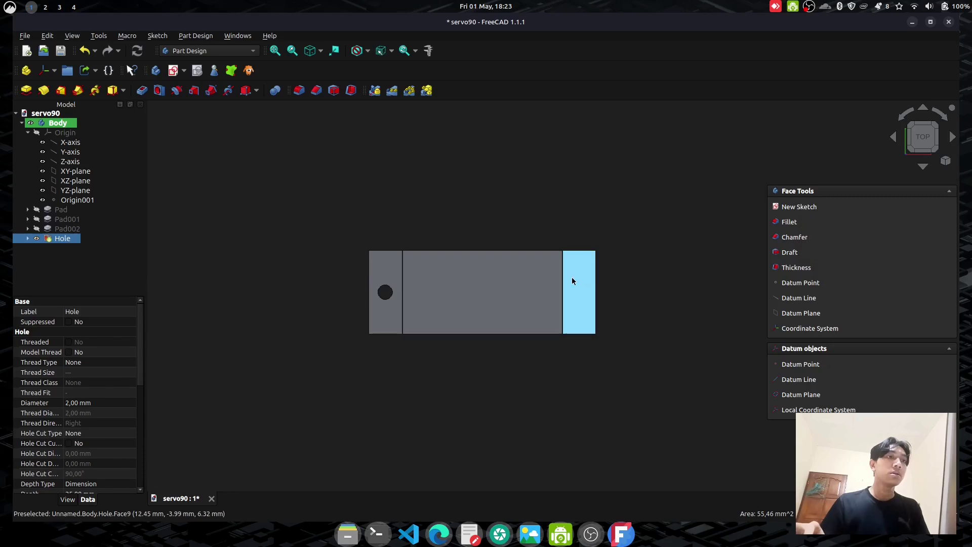
click(798, 207)
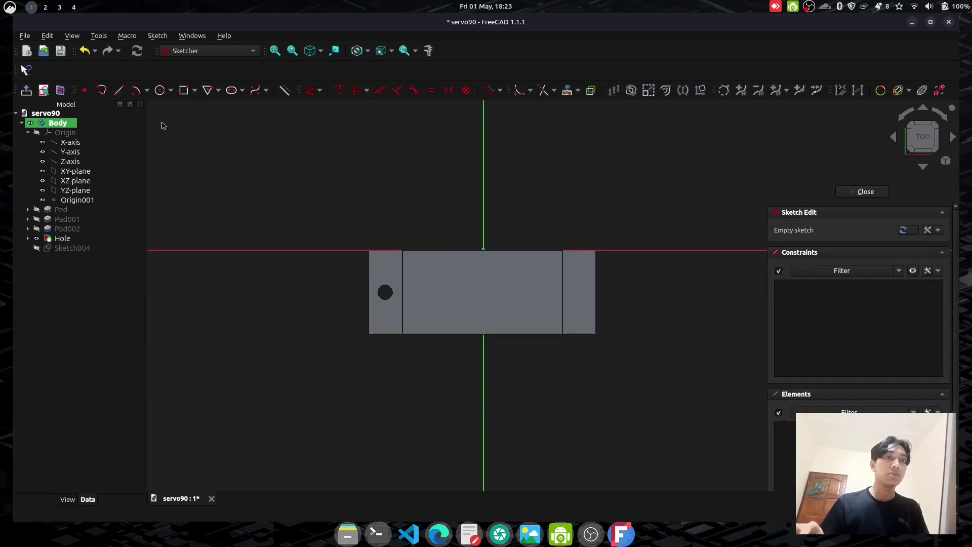
click(160, 90)
click(575, 299)
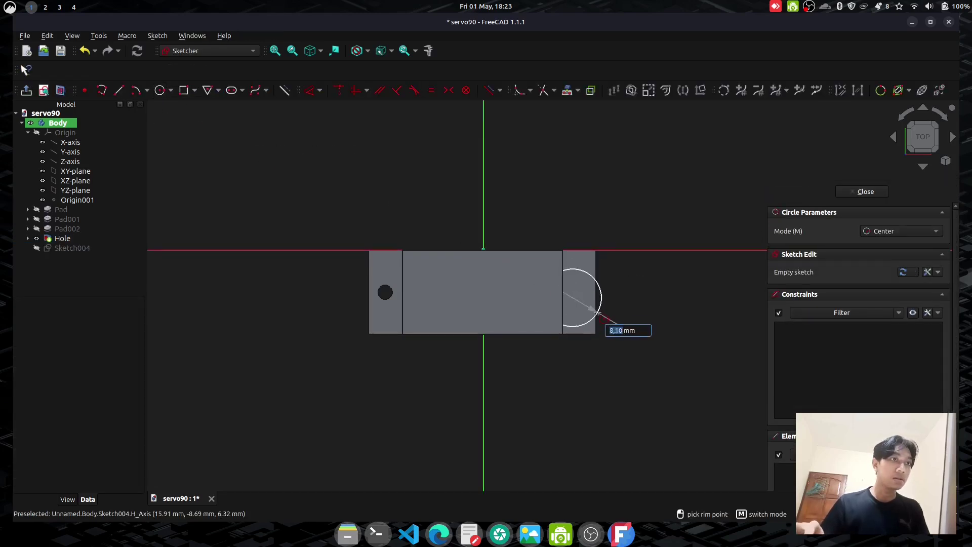
text(2)
key(Return)
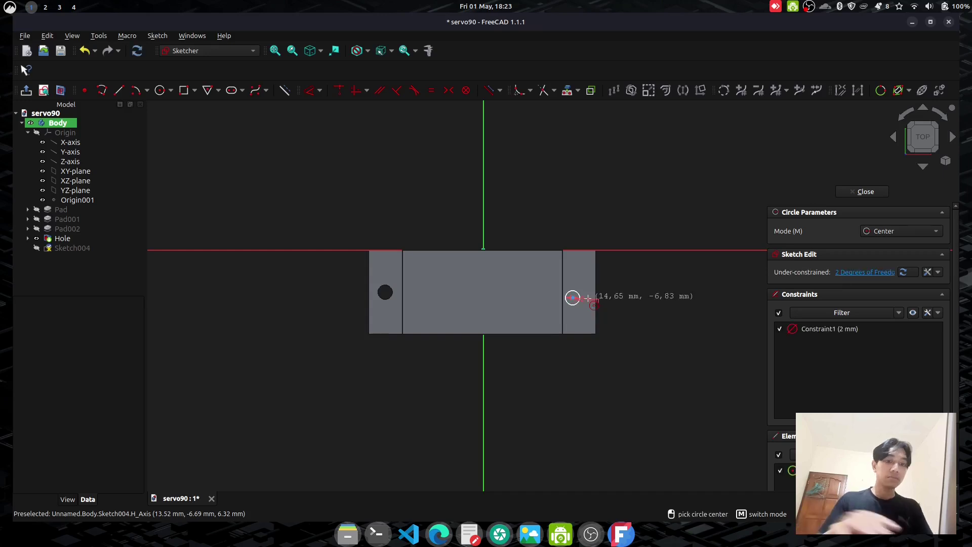
key(Escape)
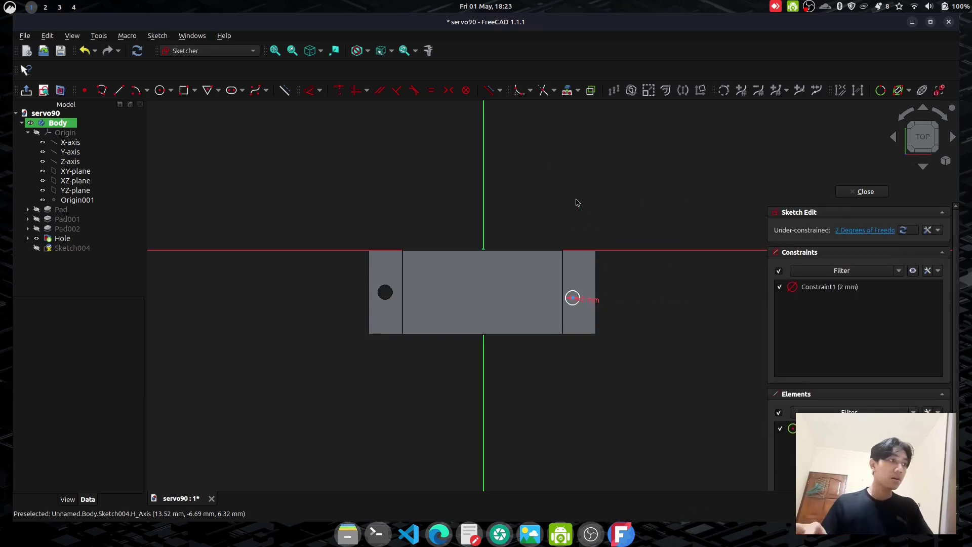
- Project the right tab's outer edge into the sketch as external geometry and have Sketch004 open for editing
click(567, 92)
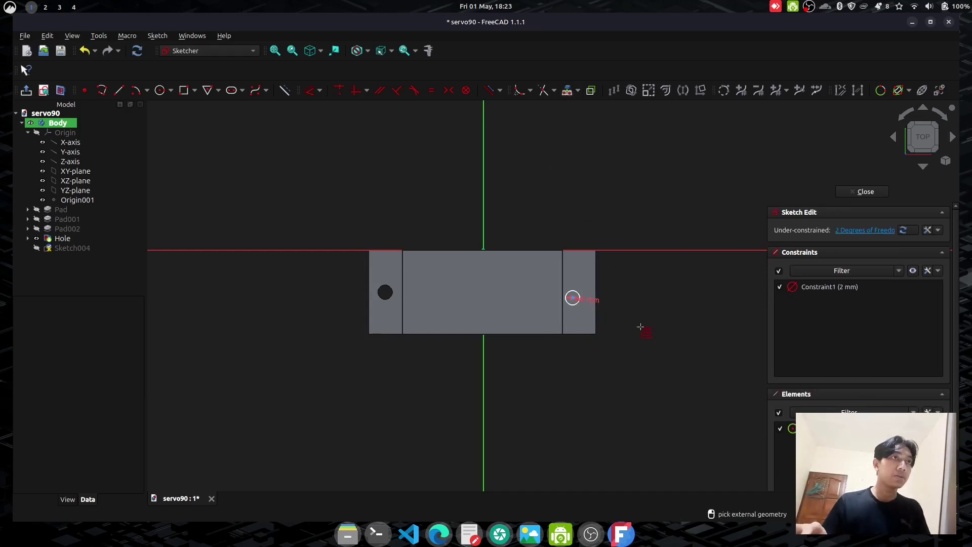
click(594, 318)
key(Escape)
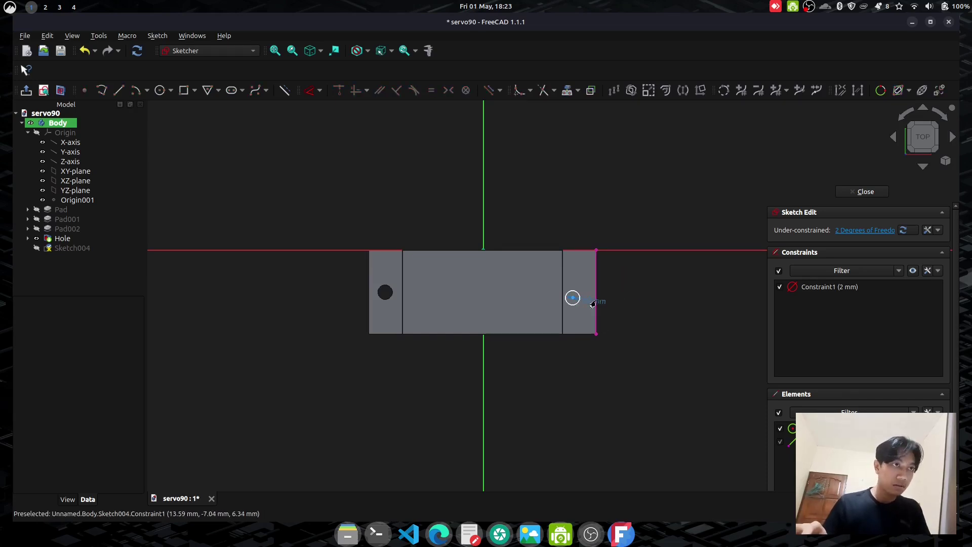
key(Escape)
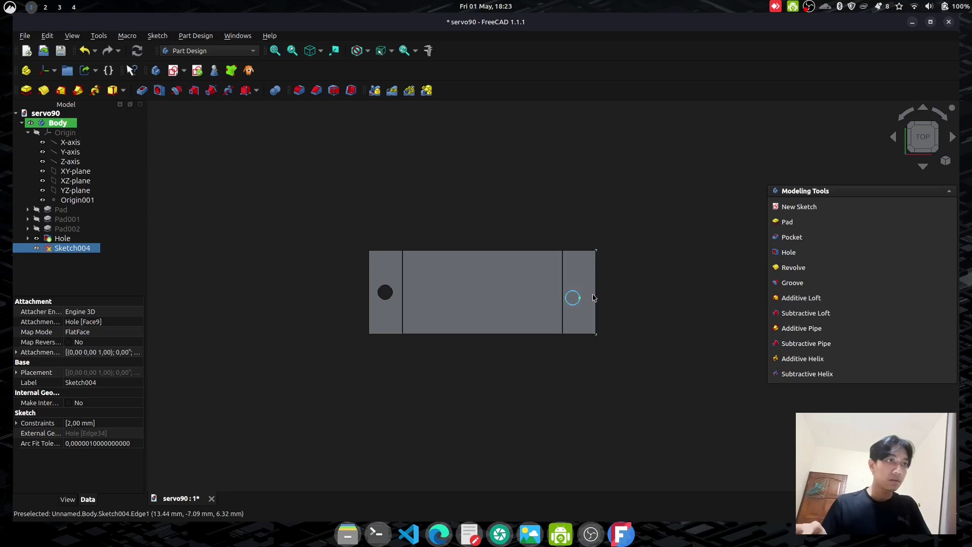
double_click(95, 248)
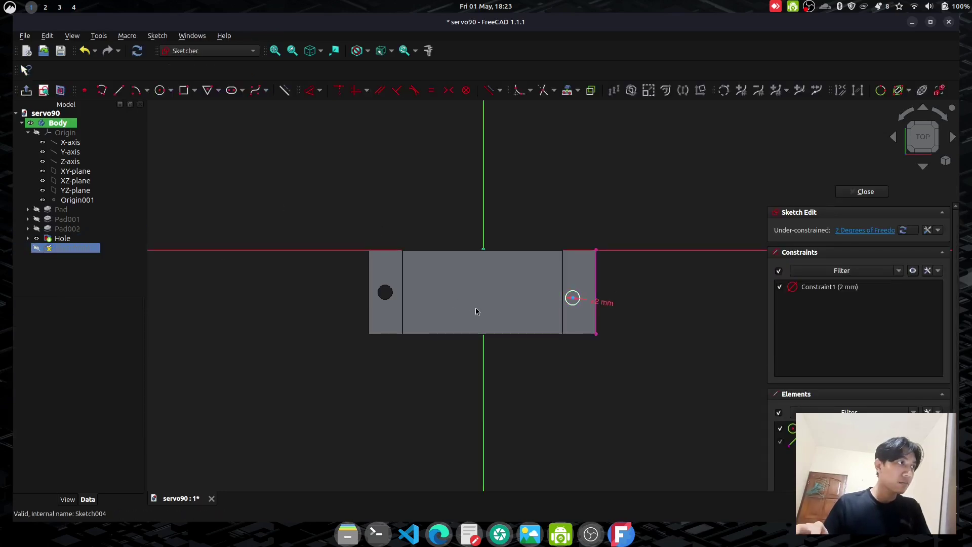
- Dimension the circle's centre 2.3 mm from the projected outer edge of the right tab
click(572, 298)
click(596, 288)
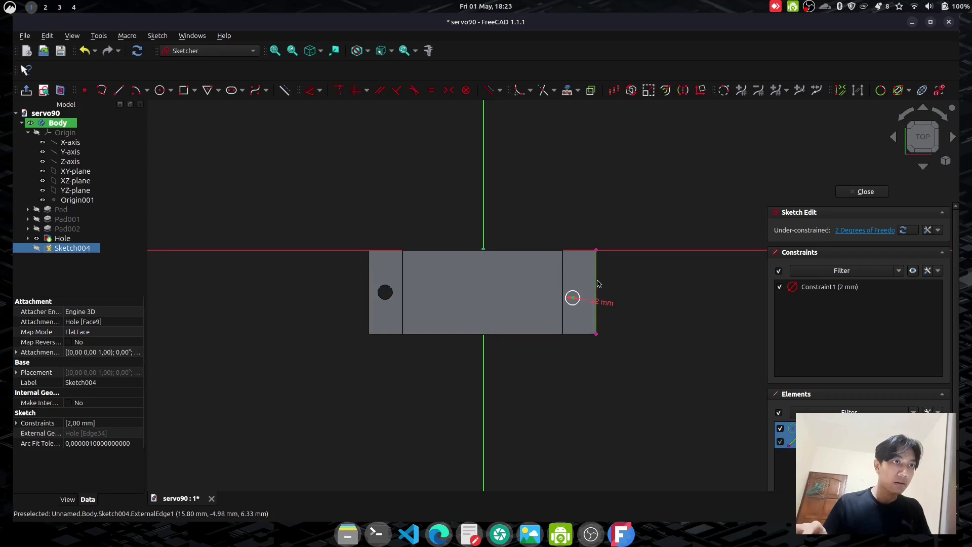
click(310, 90)
click(573, 209)
text(2)
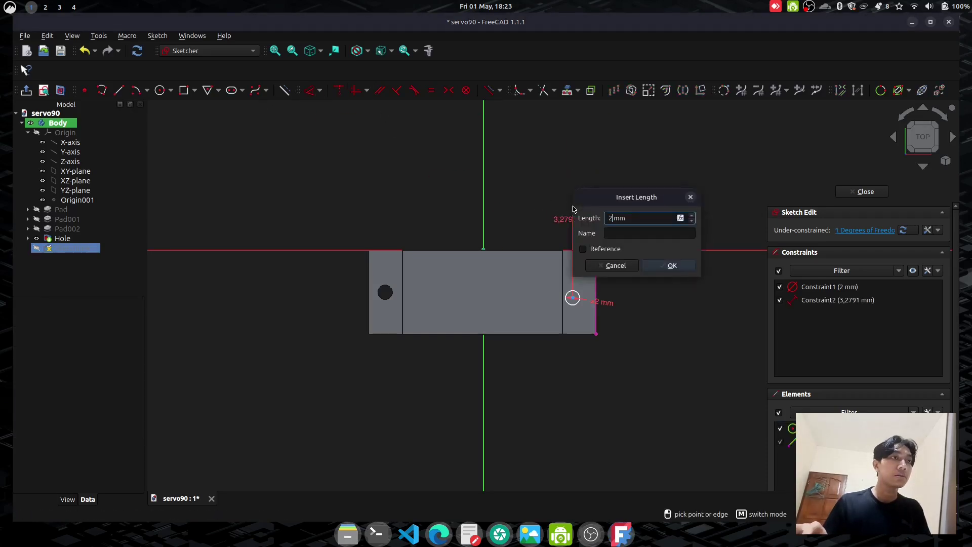
text(,3)
key(Return)
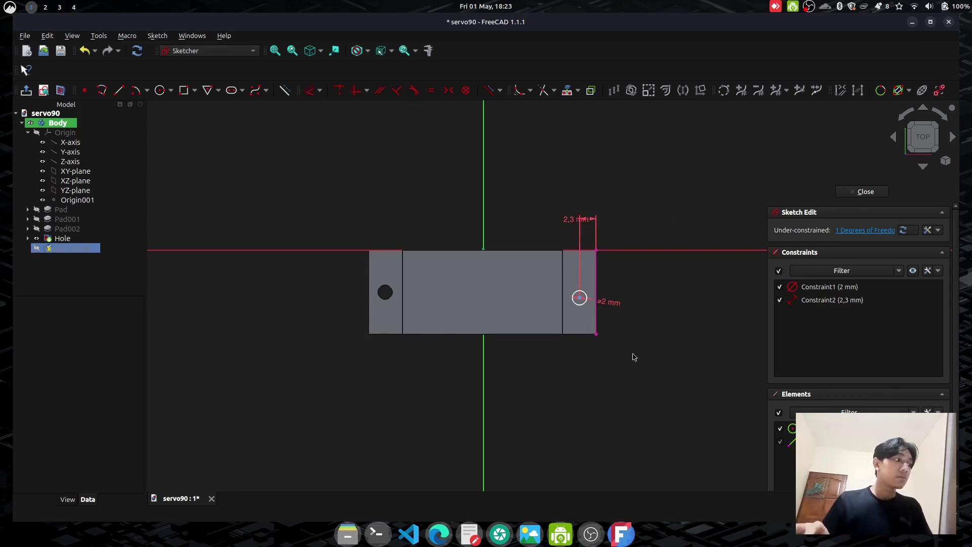
- Dimension the circle's centre vertically 5.9 mm from the lower end of the projected outer edge
click(596, 334)
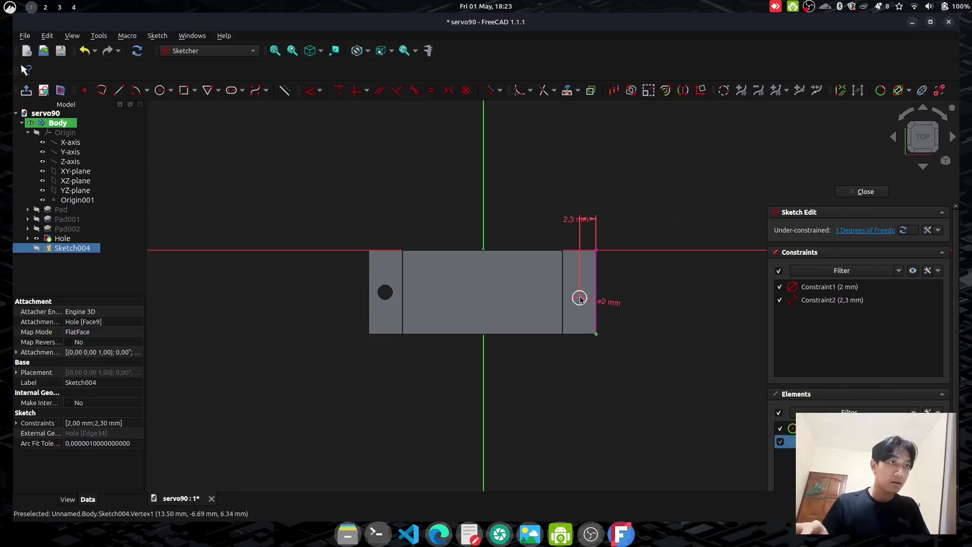
click(310, 91)
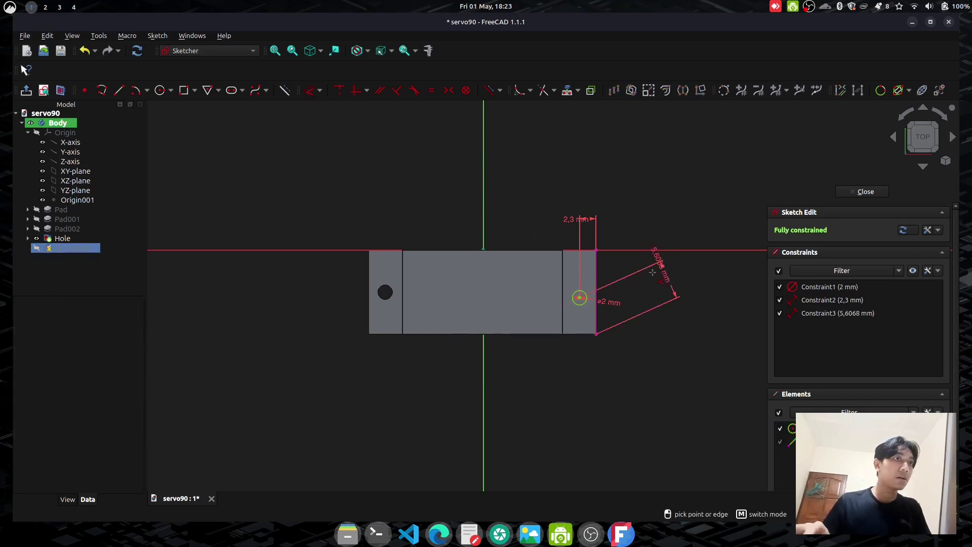
click(655, 321)
text(5,9)
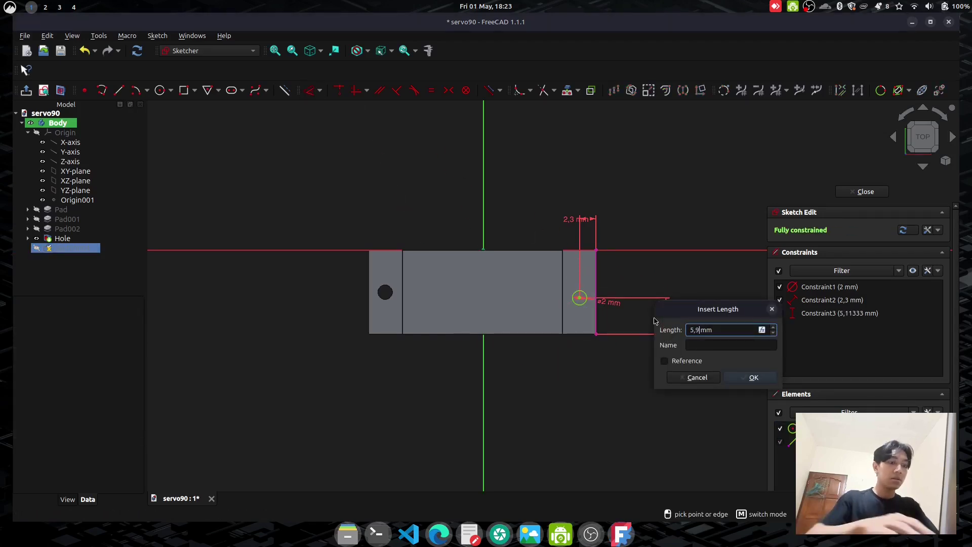
key(Return)
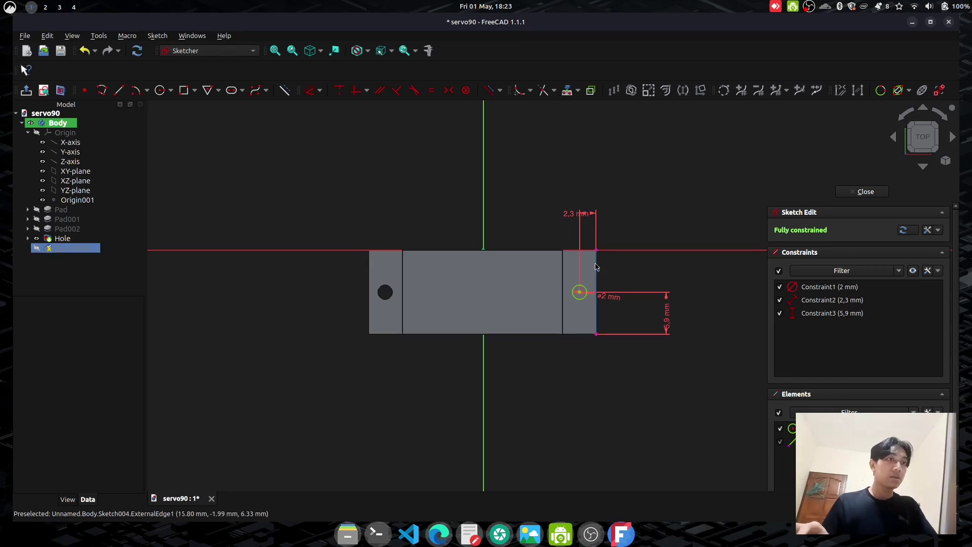
- Delete the projected edge from the right tab's sketch and cut a 2 mm diameter hole from its circle
key(Delete)
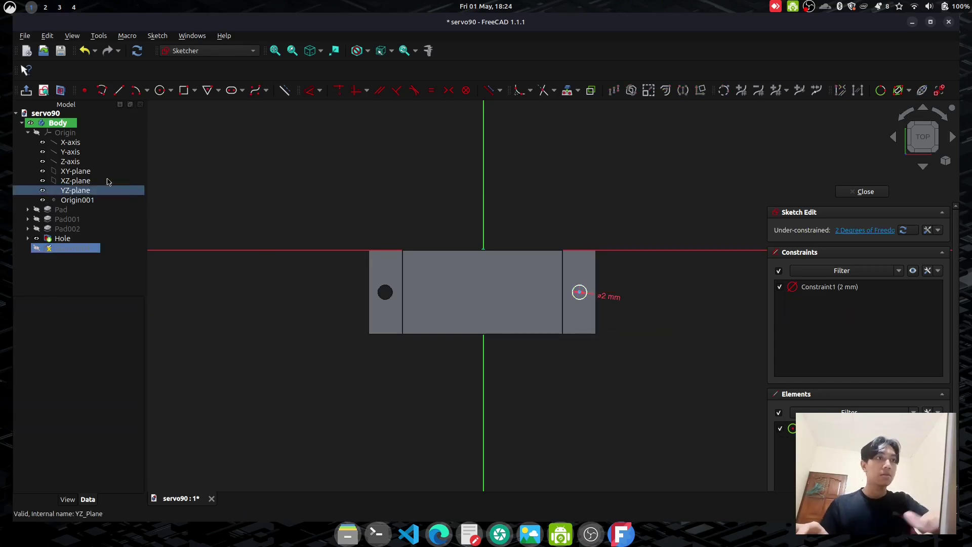
click(26, 93)
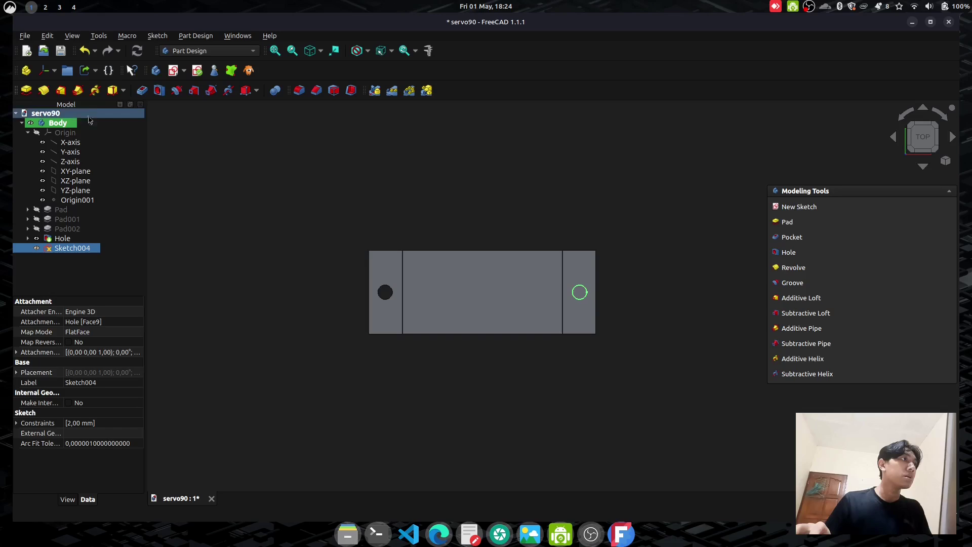
click(156, 92)
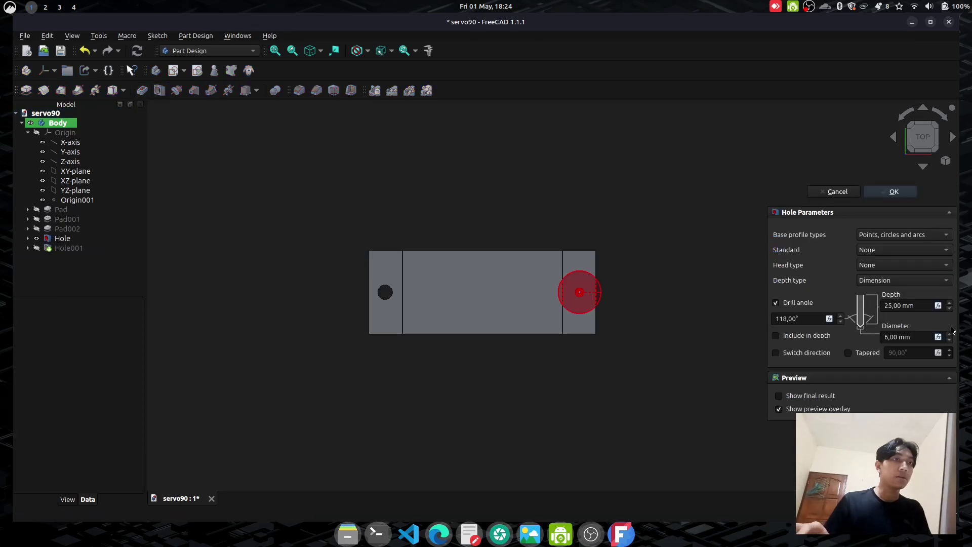
click(886, 337)
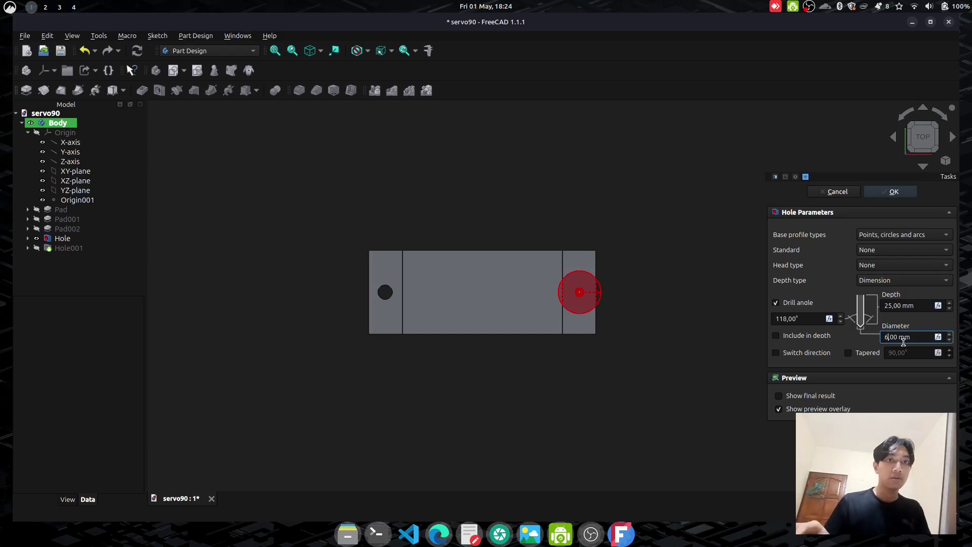
key(Return)
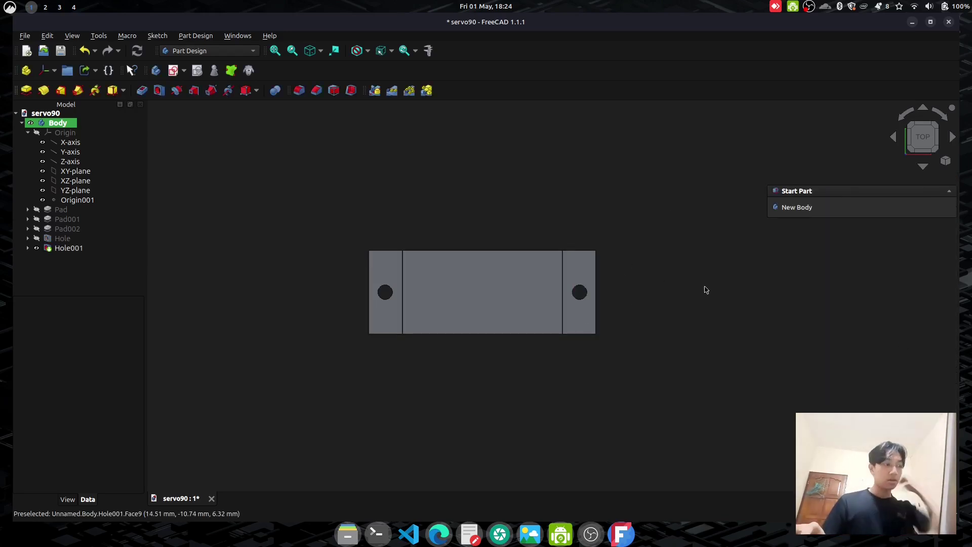
- Check the top view in the reference drawing and start a sketch on the left mounting tab's upper face
key(alt+Tab)
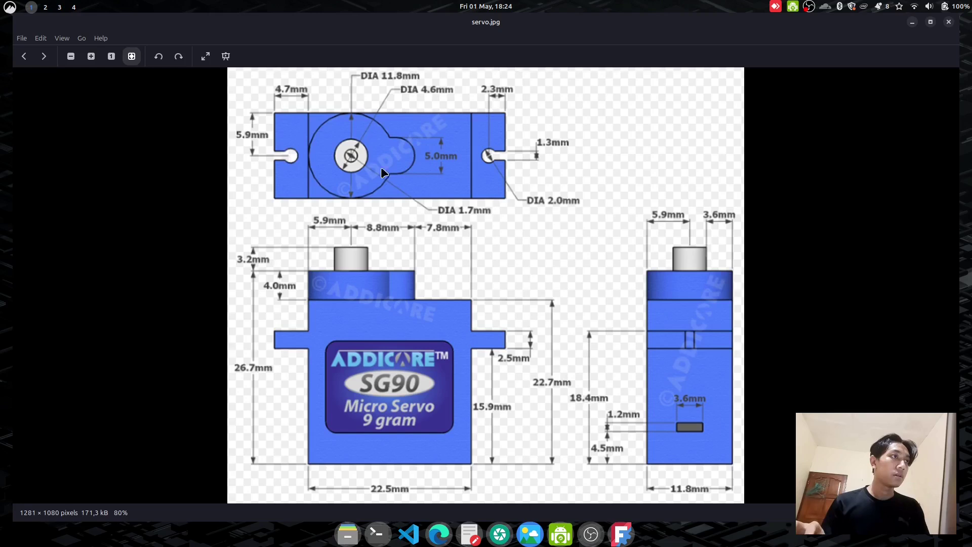
key(alt+Tab)
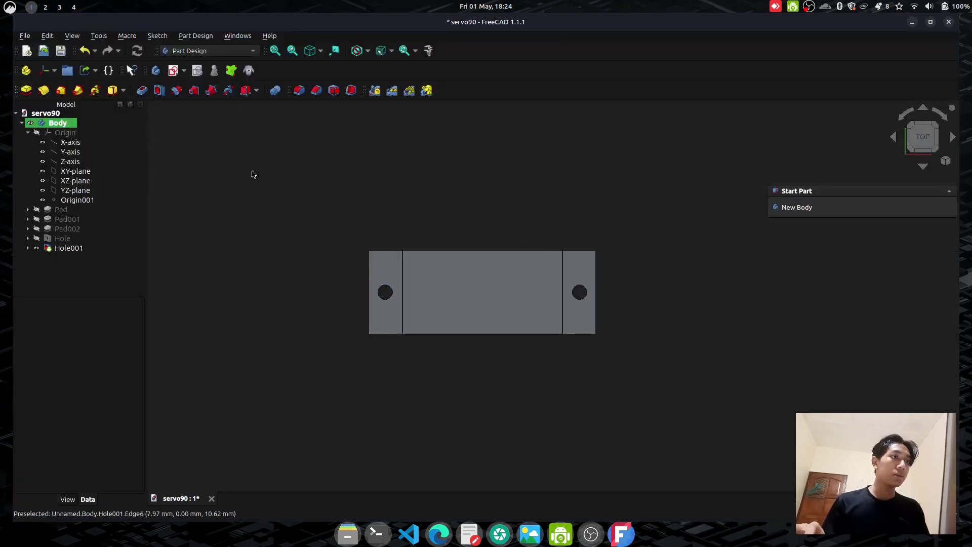
click(386, 268)
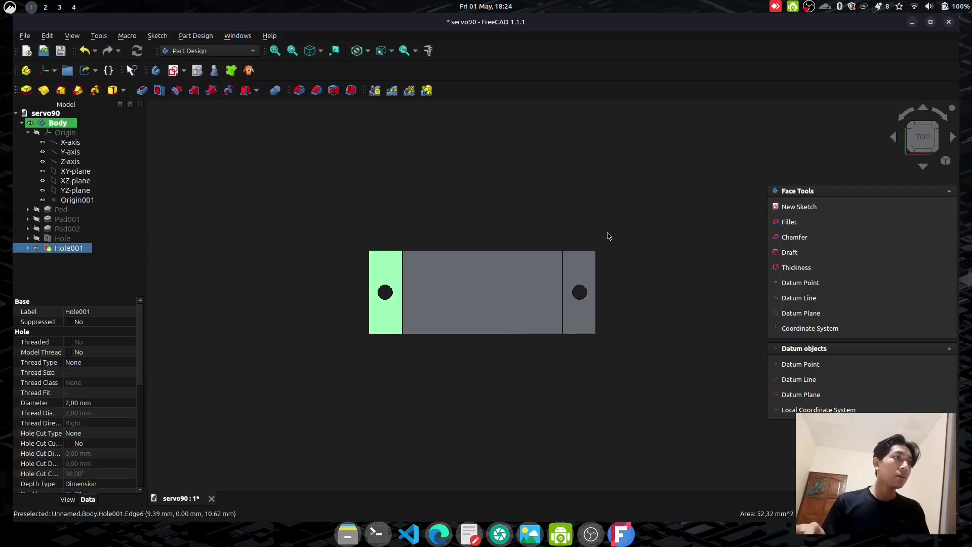
click(794, 209)
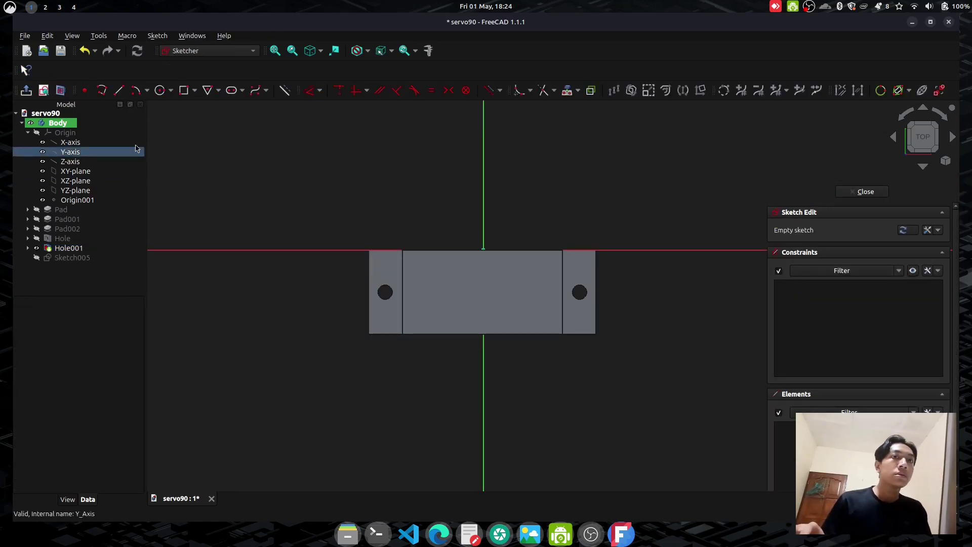
- Draw a 3 mm by 1.3 mm rectangle and move it across the left tab's outer edge so it overlaps the screw hole
click(183, 92)
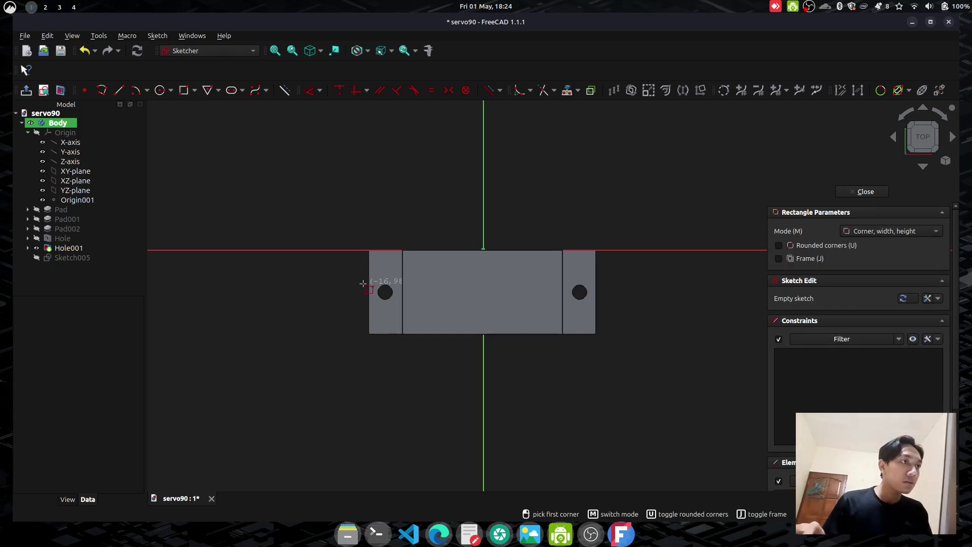
key(alt+Tab)
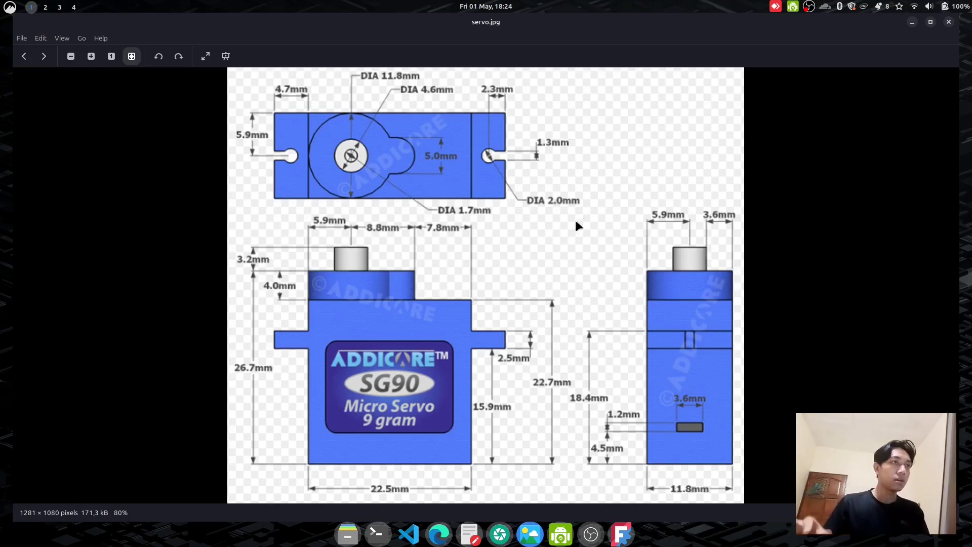
key(alt+Tab)
key(alt+Tab)
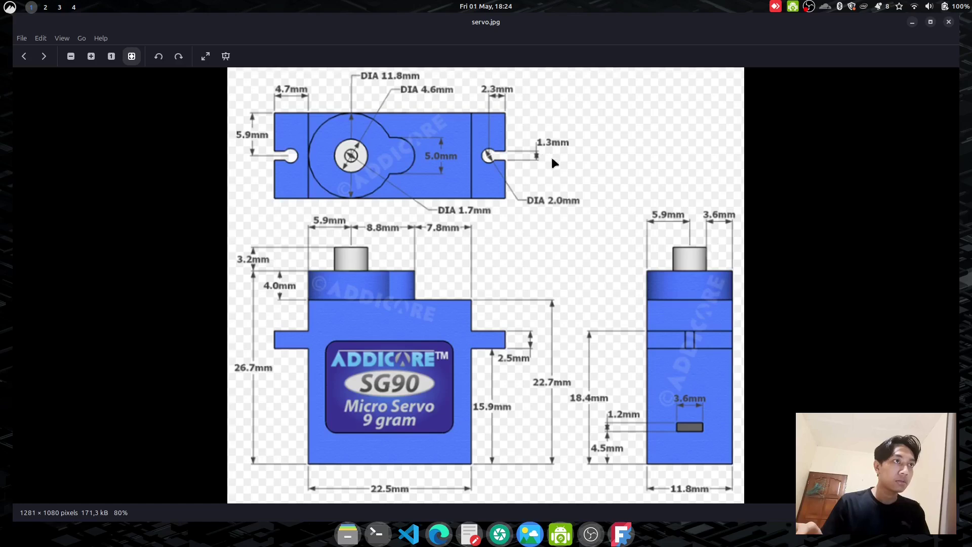
key(alt+Tab)
click(345, 284)
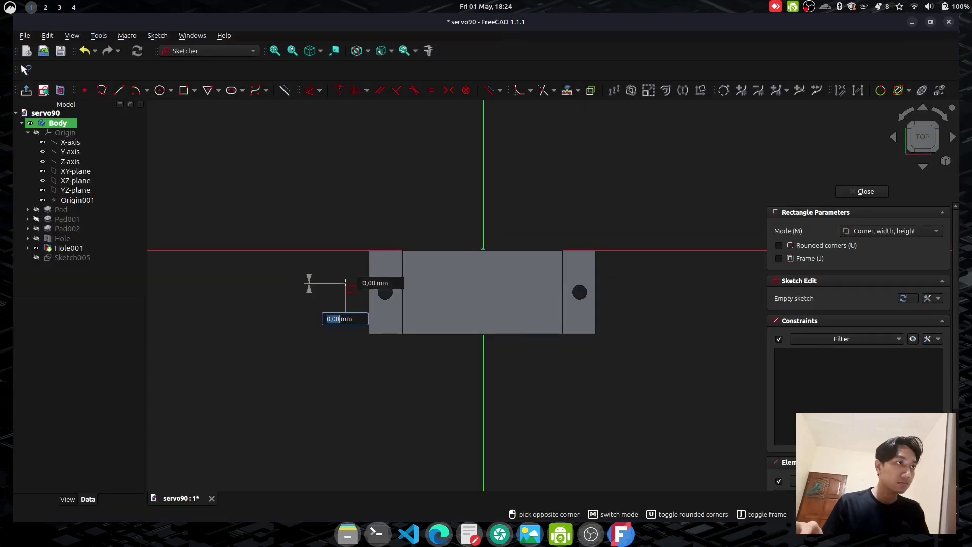
text(3)
key(Tab)
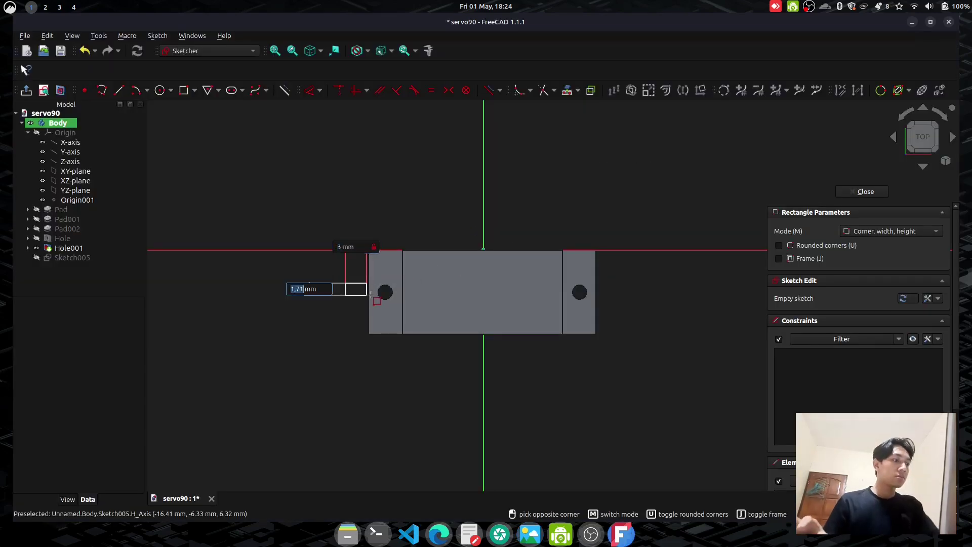
text(1,3)
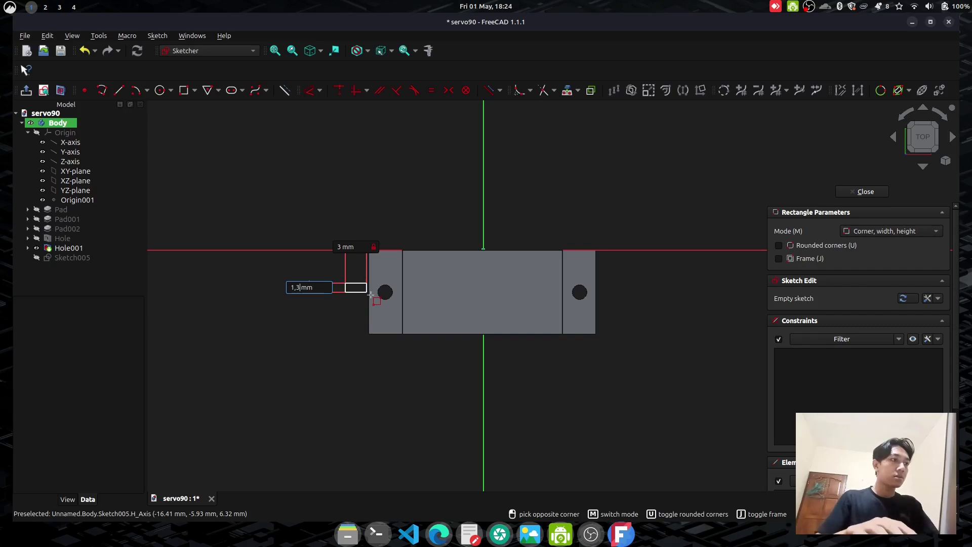
key(Return)
right_click(356, 288)
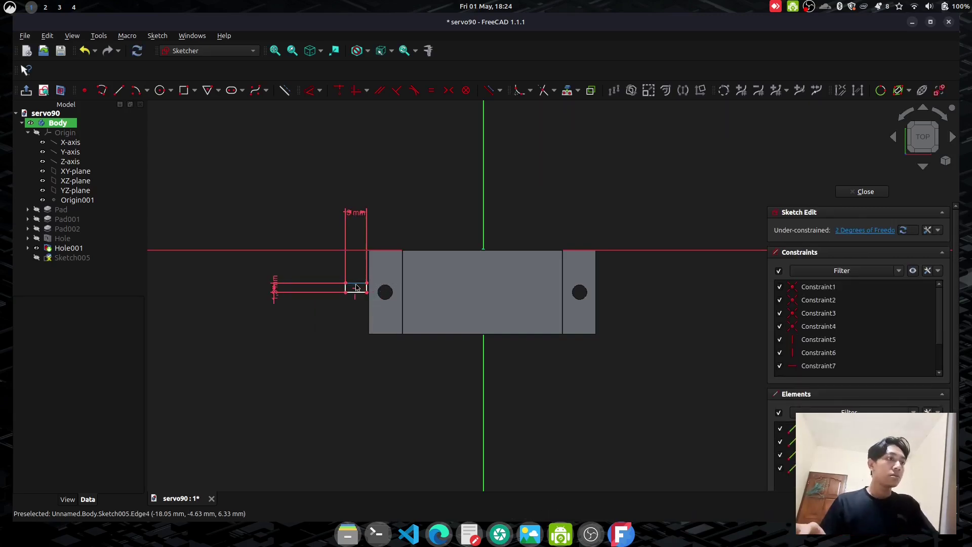
drag(356, 288, 365, 290)
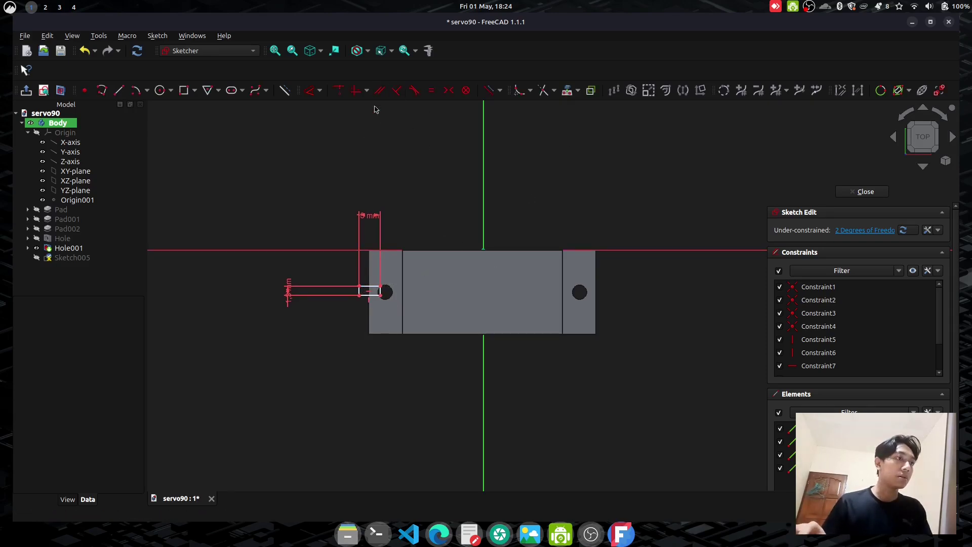
- Project the left tab's lower edge into the slot sketch as external geometry, in place of its outer edge
click(571, 94)
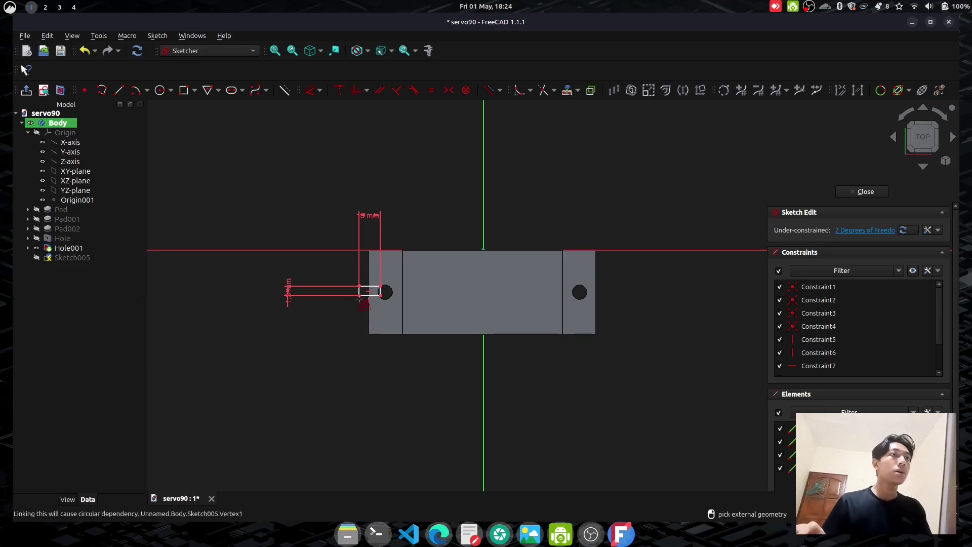
click(370, 318)
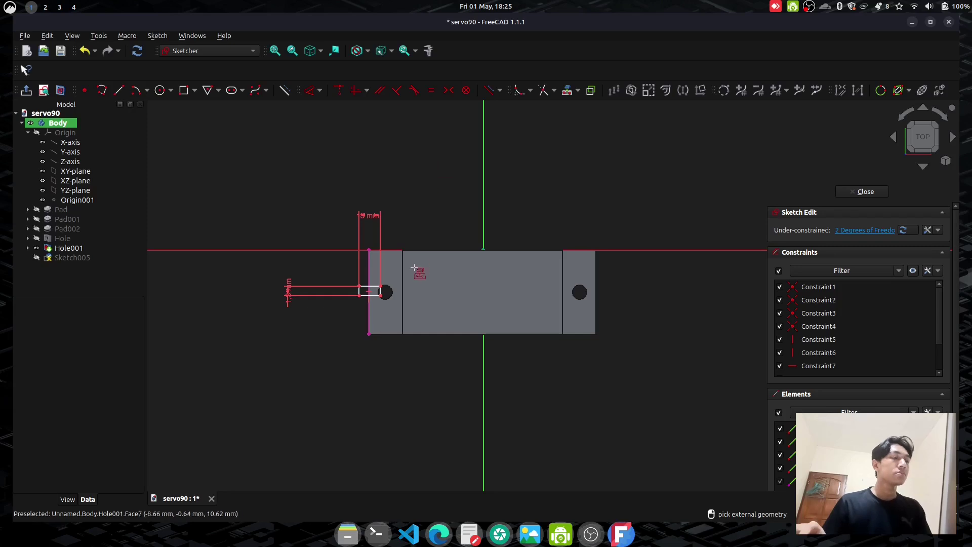
click(393, 334)
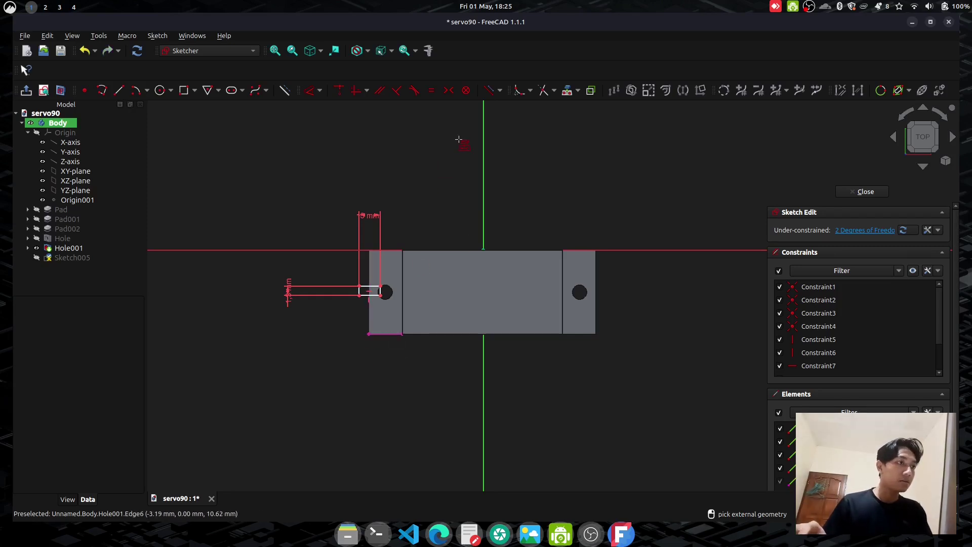
key(Escape)
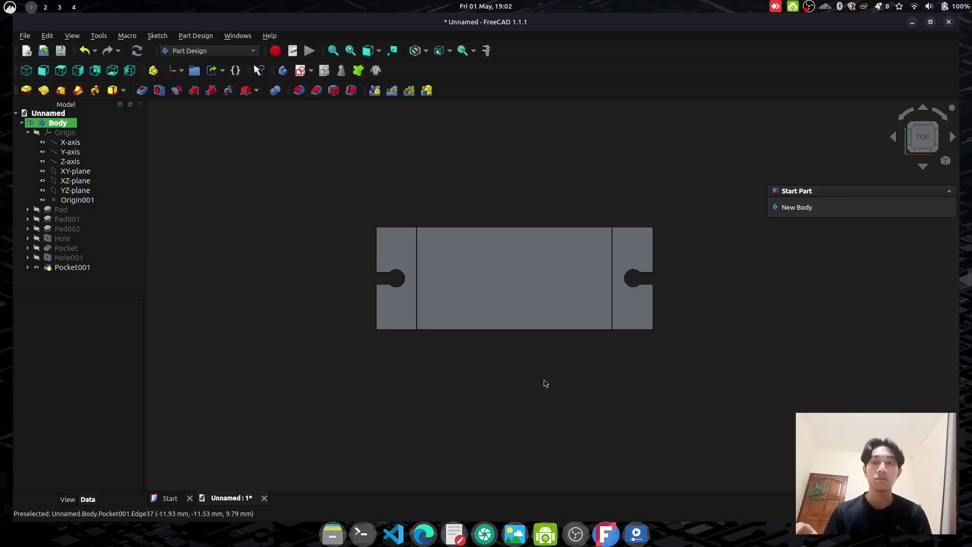
- Start a sketch on the main body's top face and draw an 11.8 mm diameter circle toward its left end
key(alt+Tab)
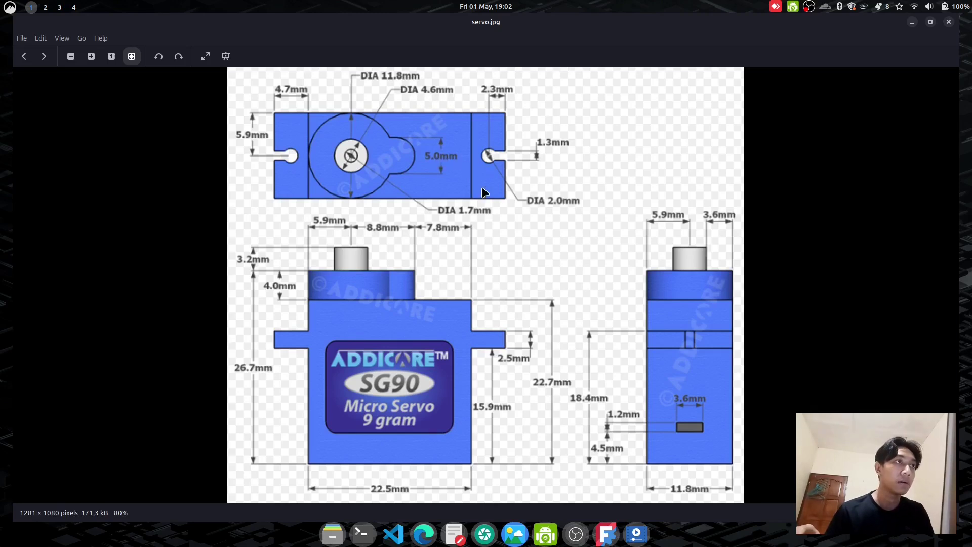
key(alt+Tab)
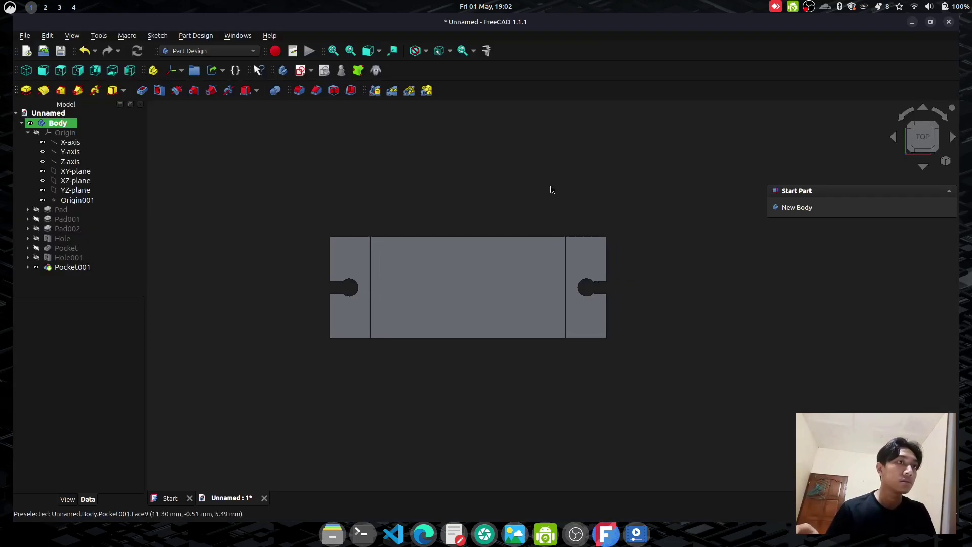
click(511, 279)
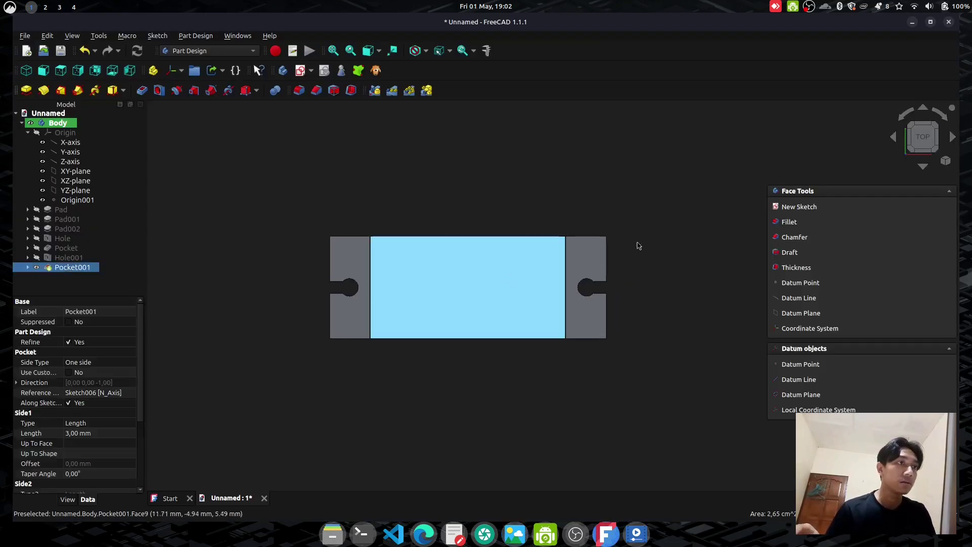
click(785, 207)
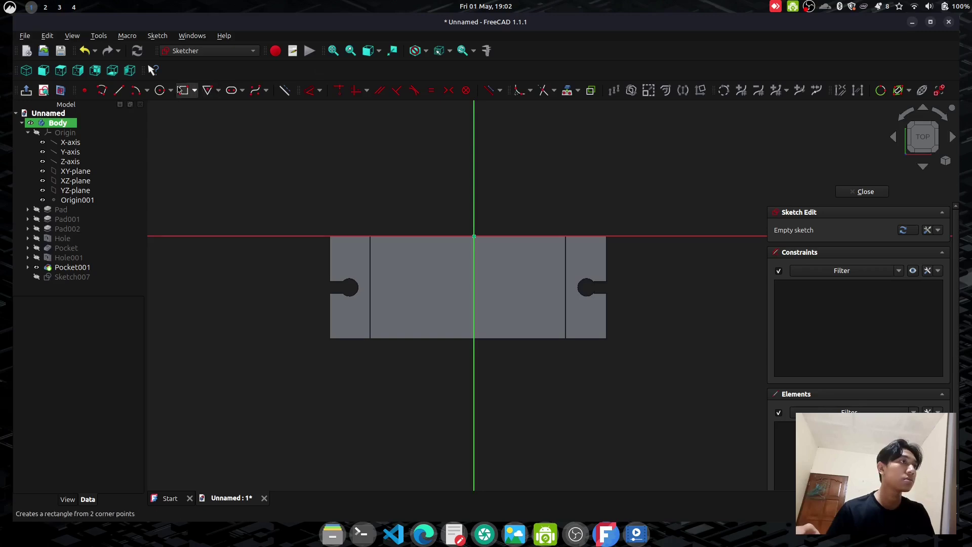
click(159, 91)
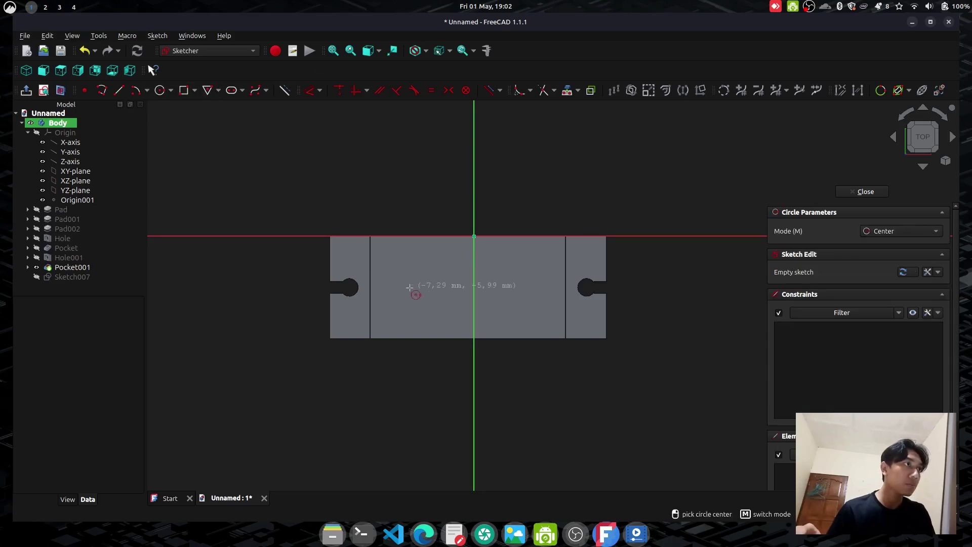
click(390, 257)
text(11,8)
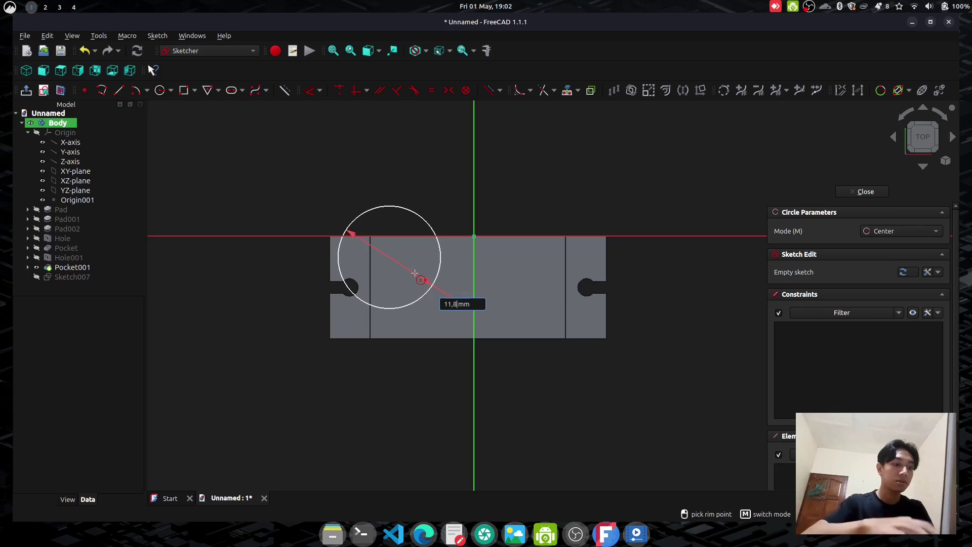
key(Return)
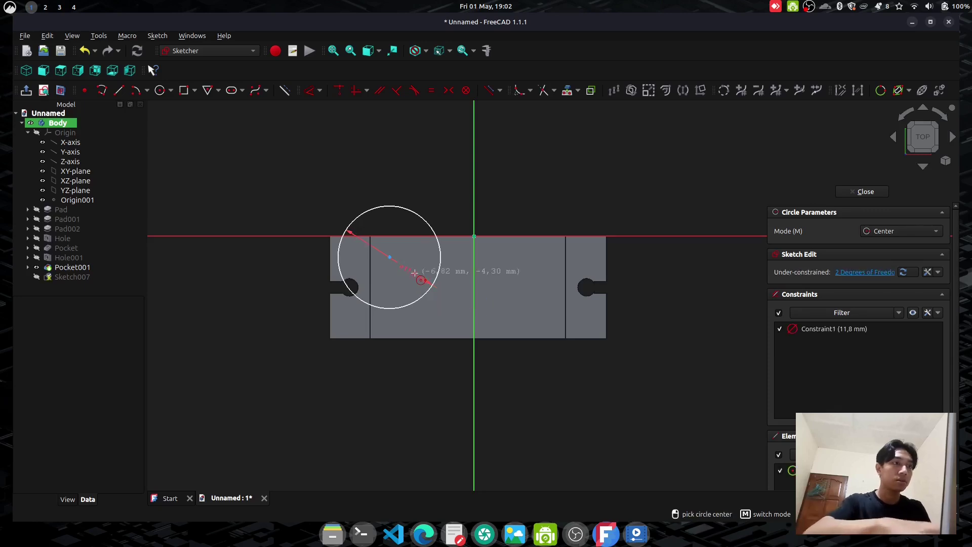
- Check the reference drawing for the smaller boss and draw a 5 mm diameter circle beside the 11.8 mm circle
key(alt+Tab)
key(alt+Tab)
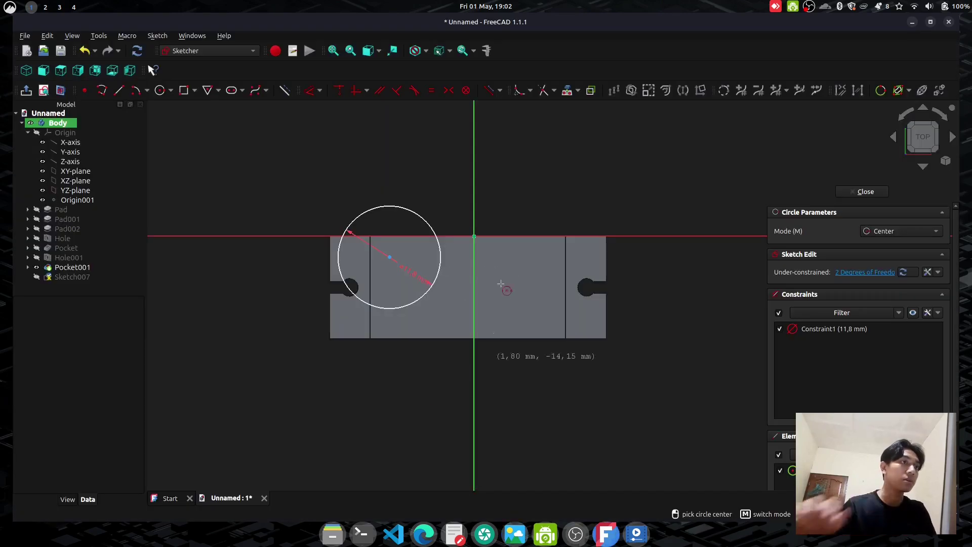
key(alt+Tab)
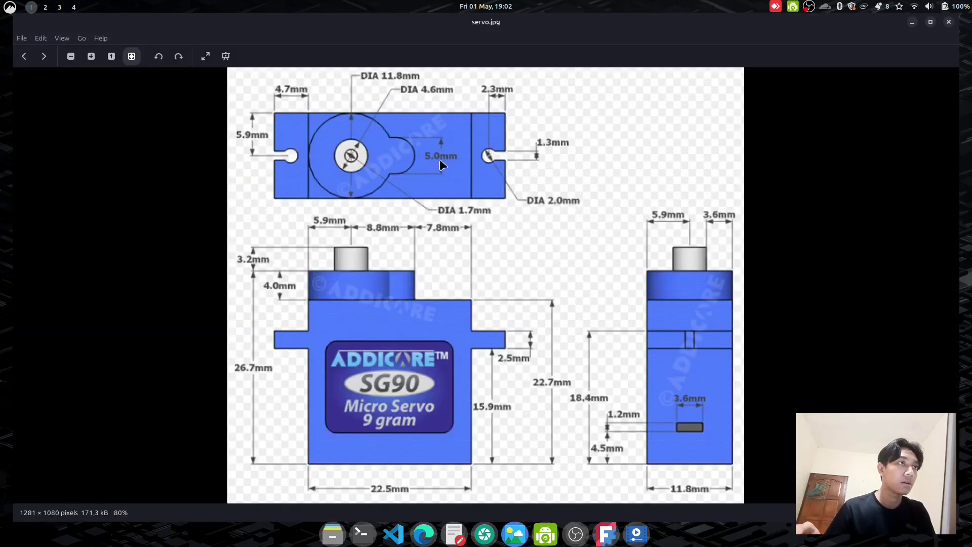
key(alt+Tab)
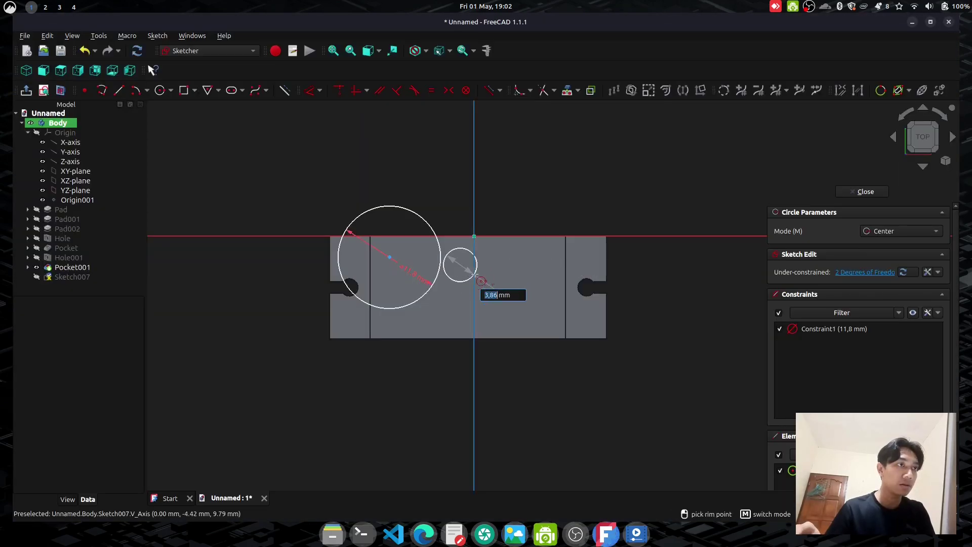
text(5)
key(Return)
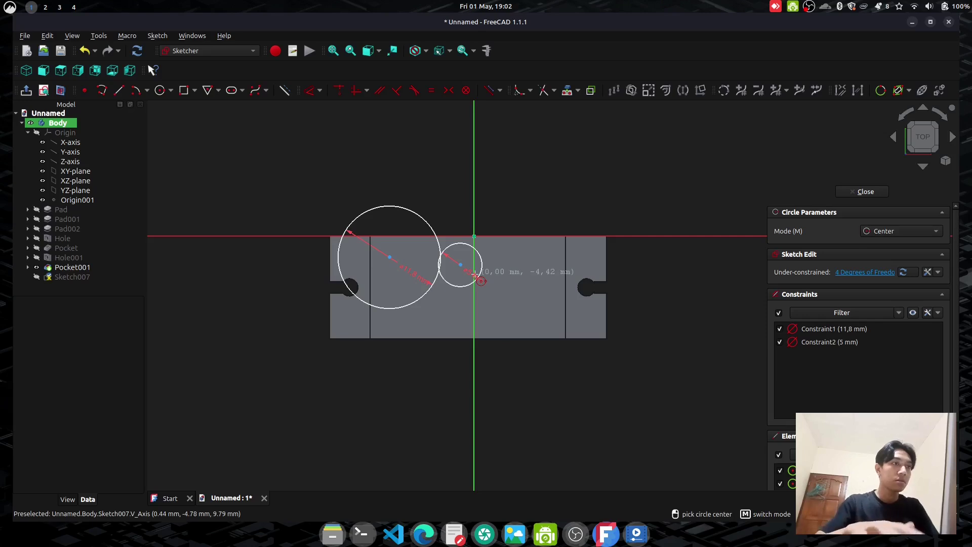
key(Escape)
- Move the 11.8 mm circle to fit between the body's long edges and the 5 mm circle to overlap its right side
drag(427, 222, 417, 292)
drag(462, 269, 477, 296)
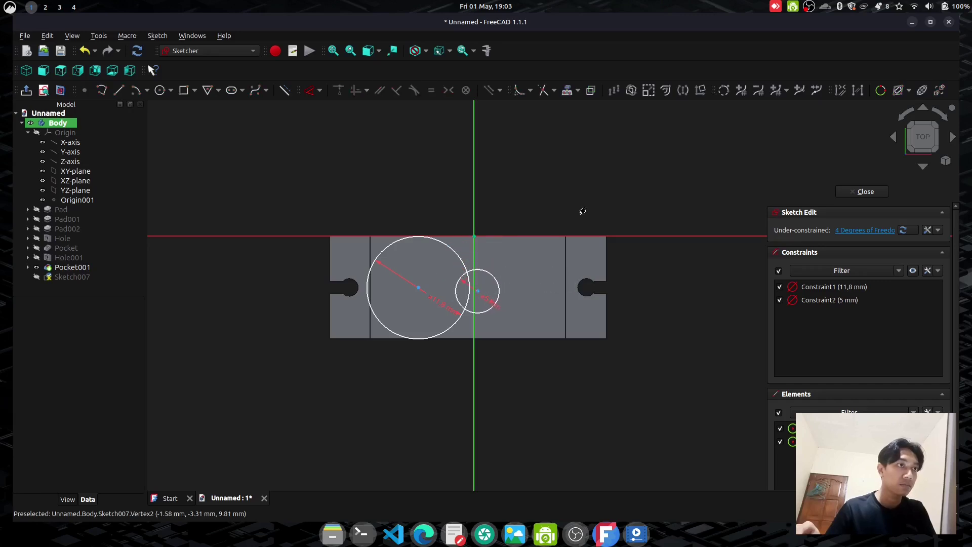
drag(418, 288, 423, 286)
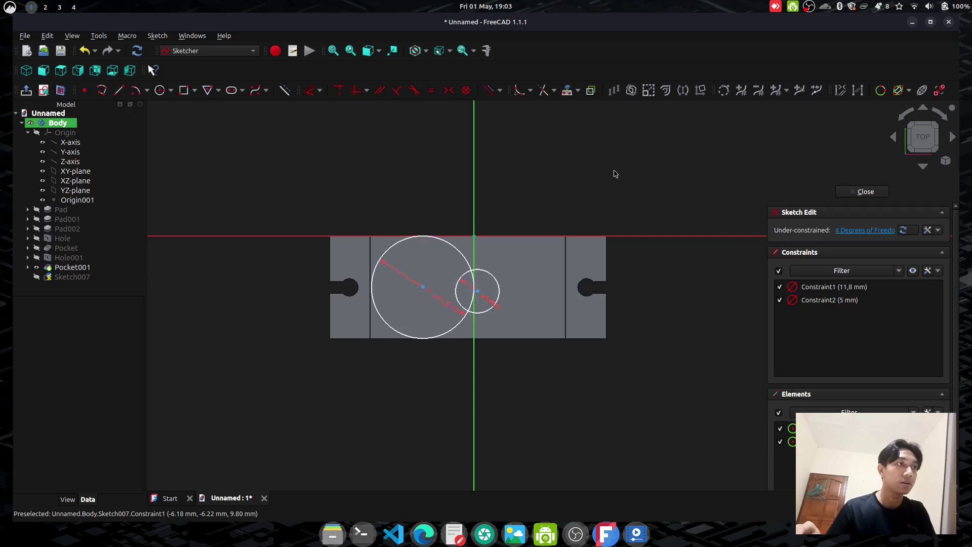
- Project the body's lower long edge into the sketch as external geometry
click(567, 90)
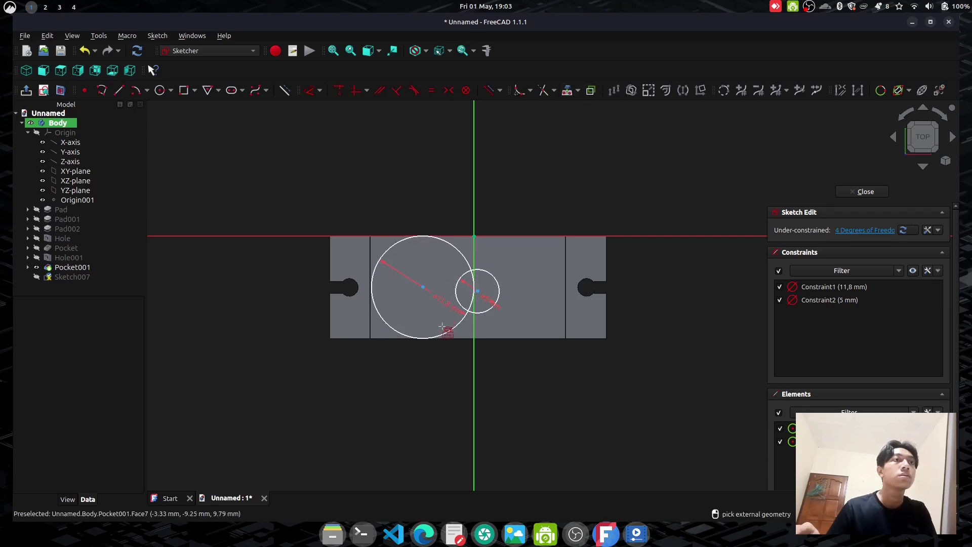
click(413, 339)
key(Escape)
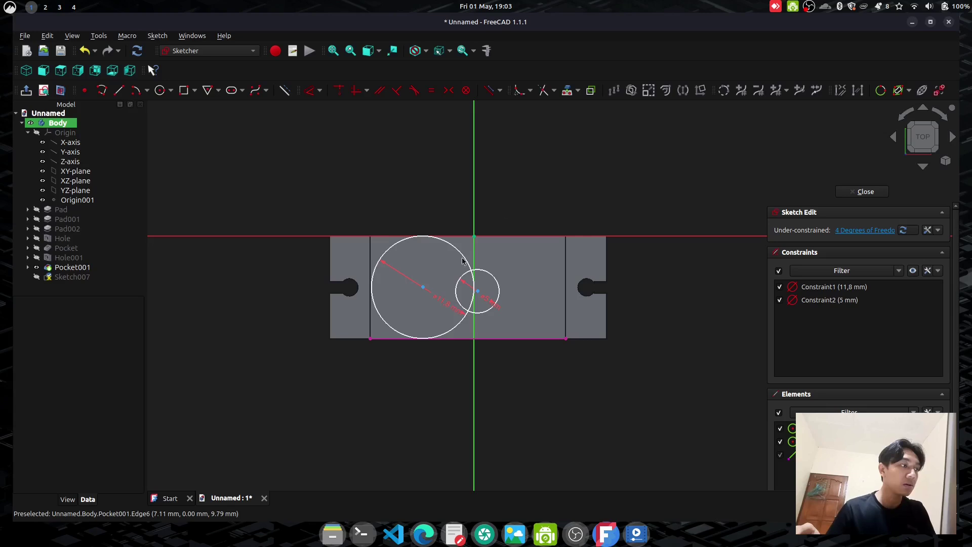
- Dimension the vertical distance from the 11.8 mm circle's centre to the projected lower edge's left endpoint as 5.9 mm
click(423, 287)
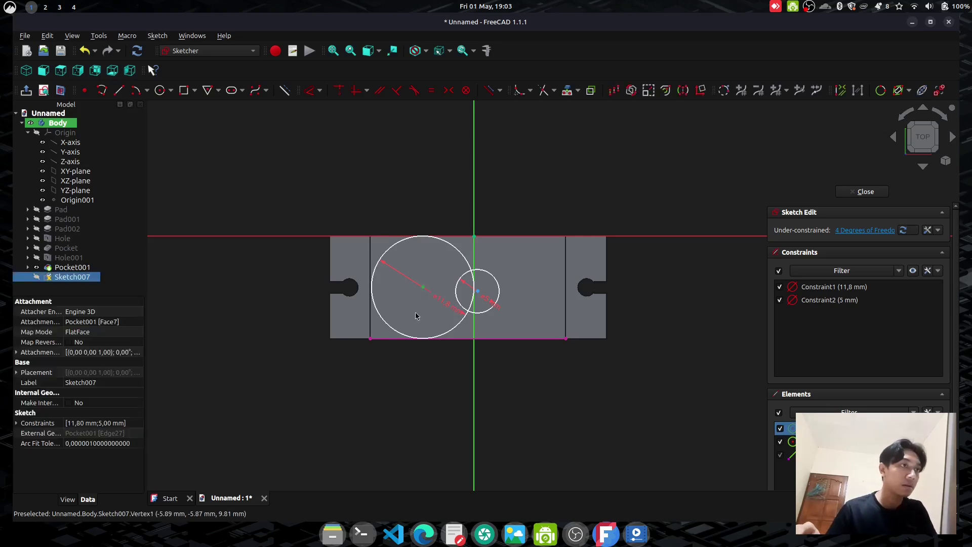
click(371, 338)
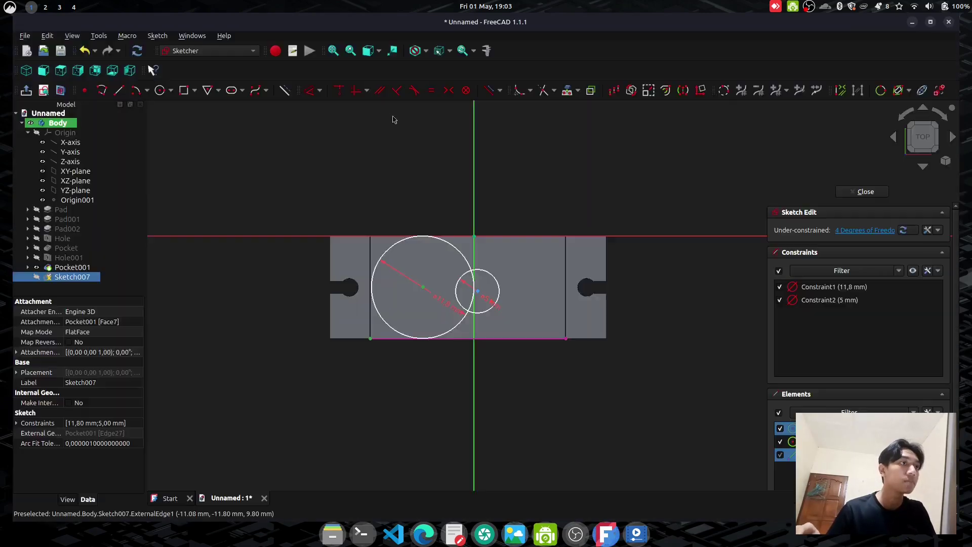
click(310, 91)
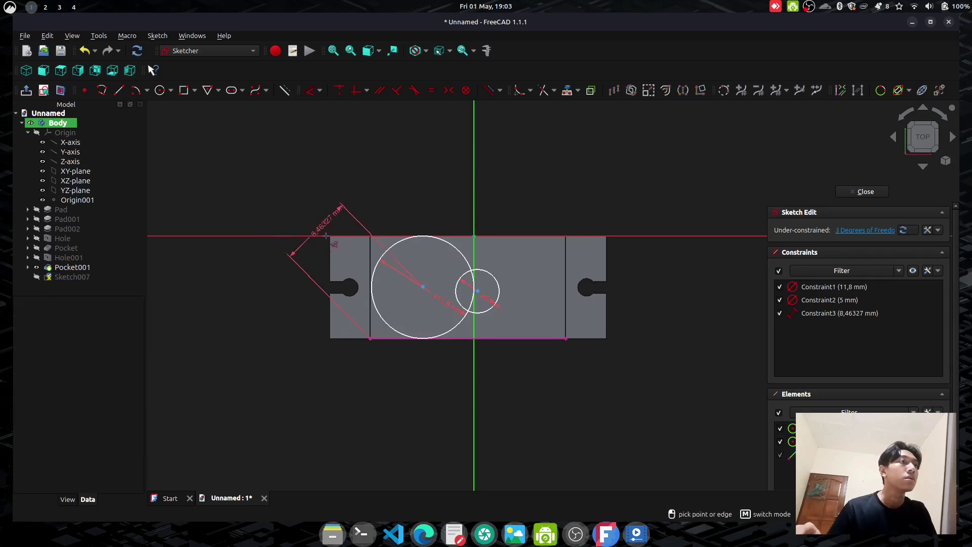
click(284, 327)
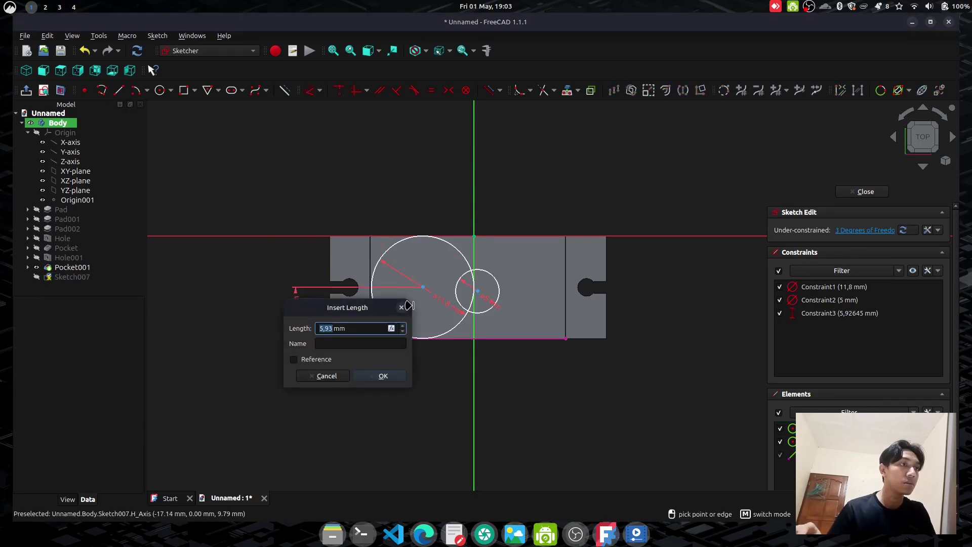
text(5,9)
key(Return)
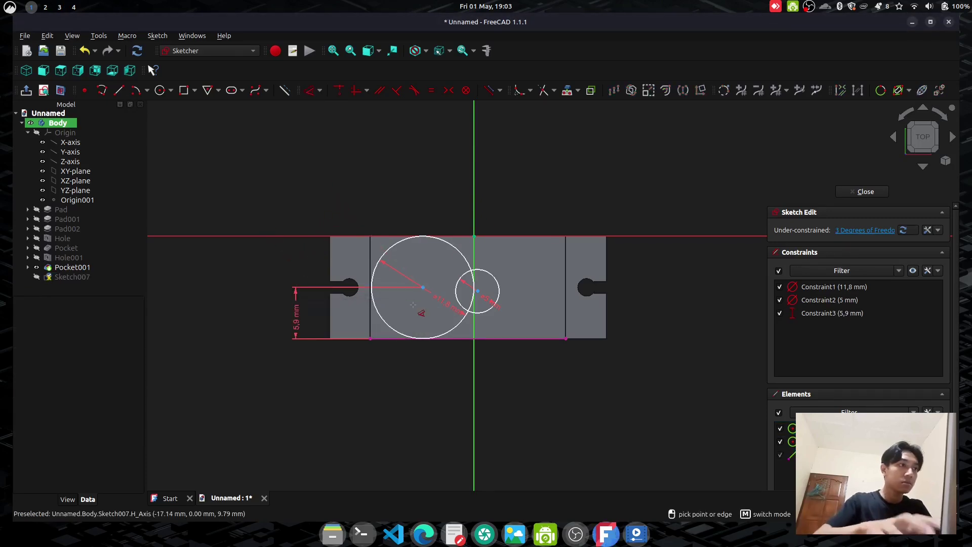
- Dimension the 5 mm circle's centre at 5.9 mm from the projected lower edge
click(478, 291)
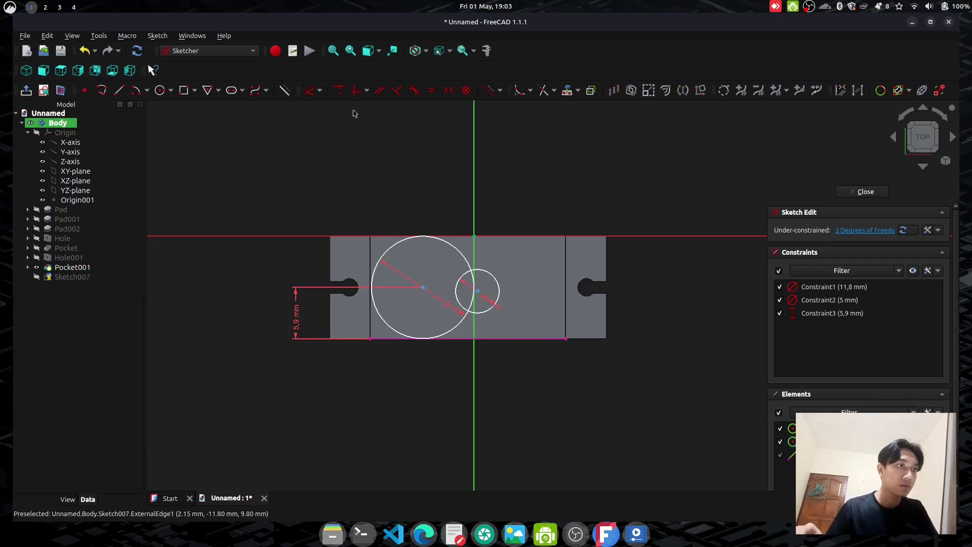
click(495, 338)
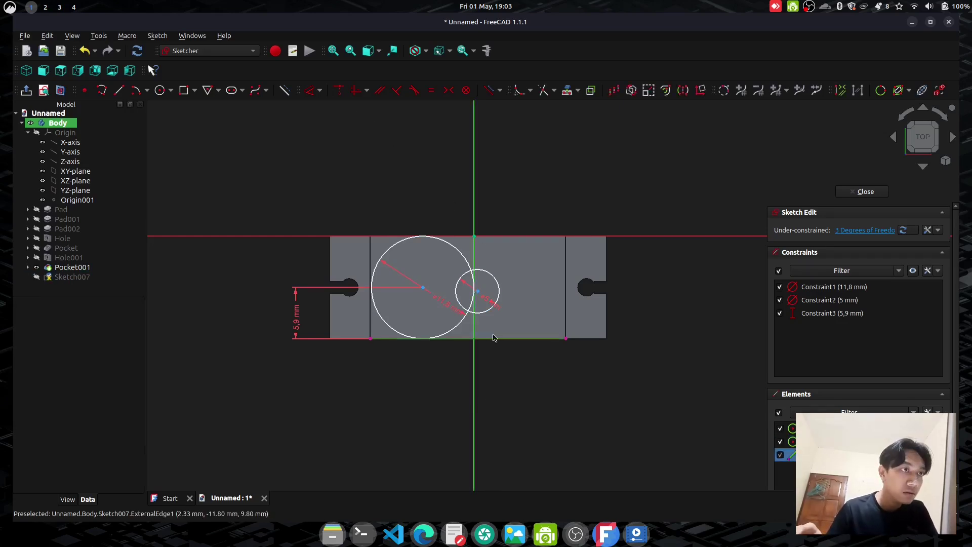
click(478, 292)
click(309, 90)
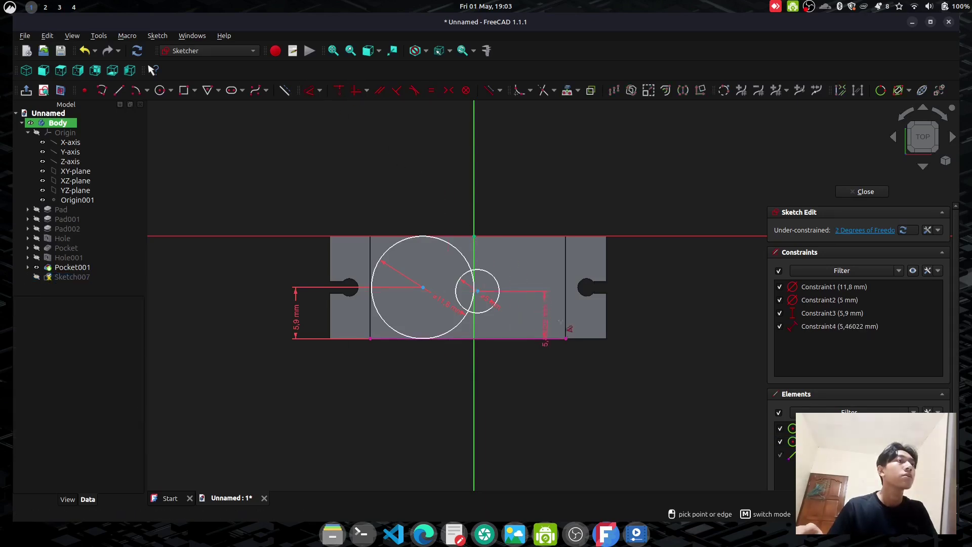
click(670, 321)
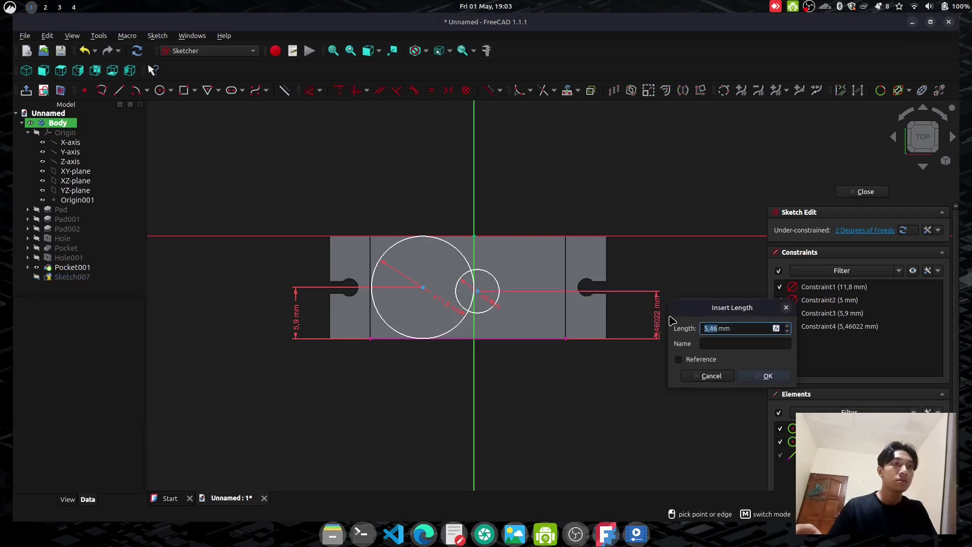
text(5,9)
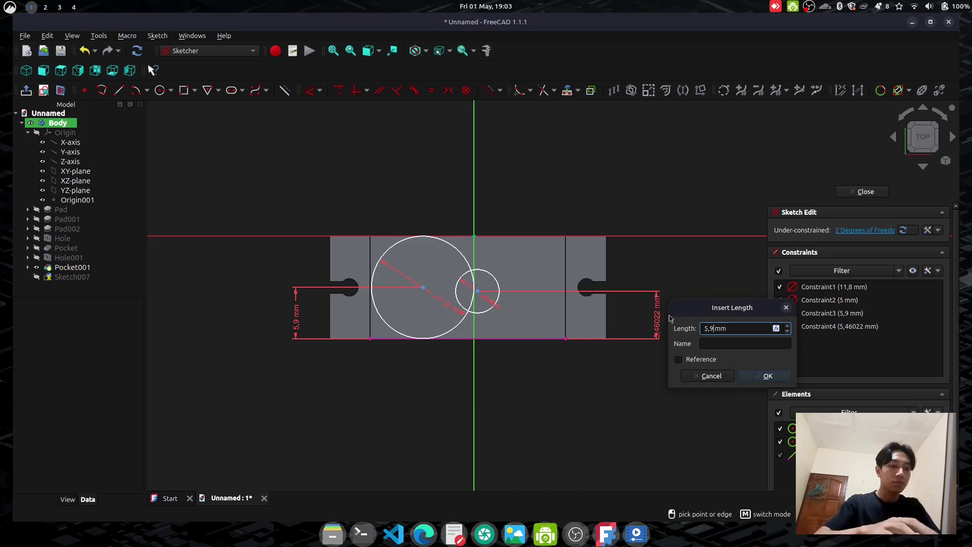
key(Return)
- Check the reference drawing for the smaller boss's horizontal position on the body
key(alt+Tab)
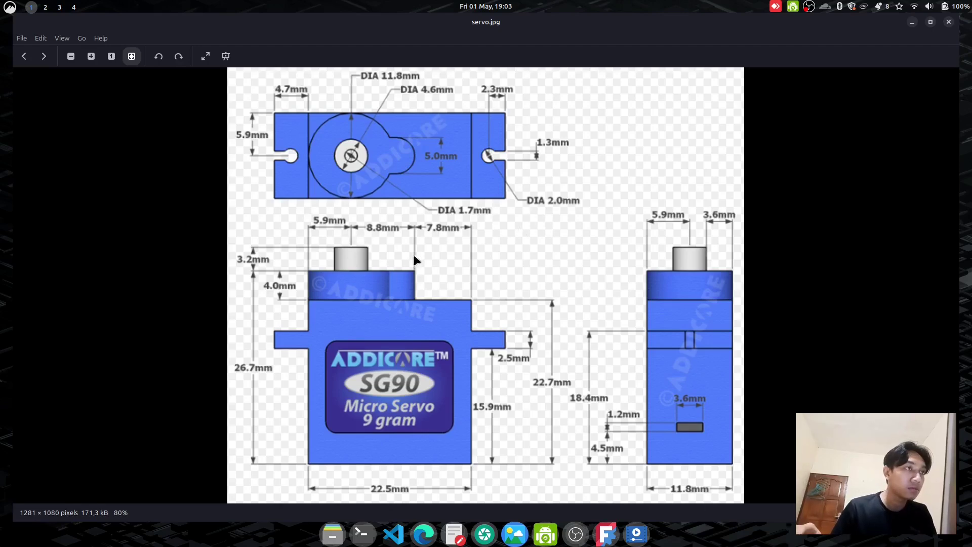
key(alt+Tab)
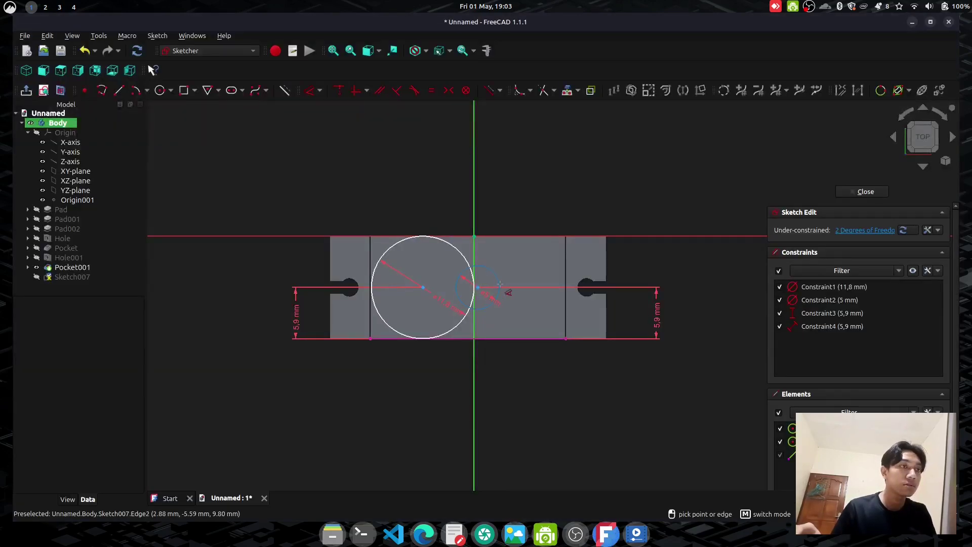
key(alt+Tab)
key(alt+Tab)
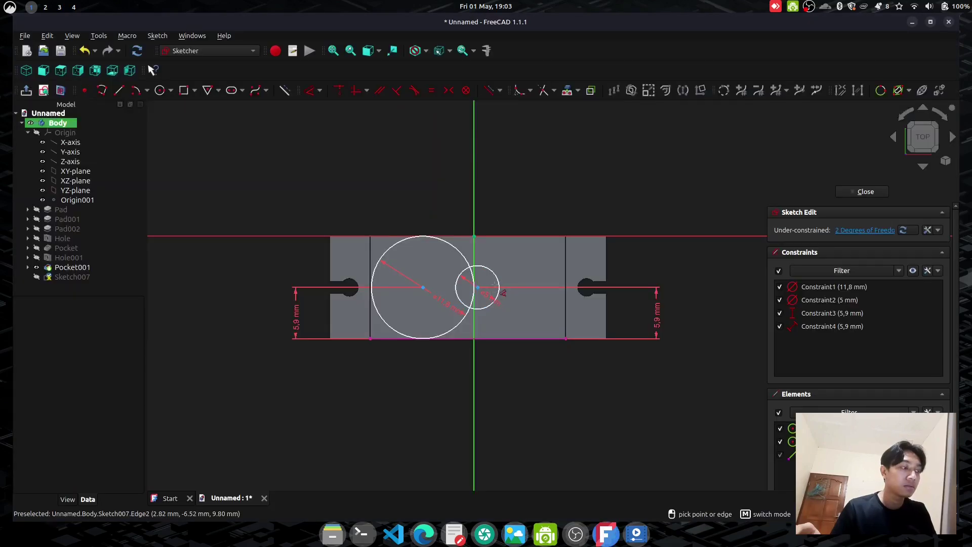
click(499, 287)
key(alt+Tab)
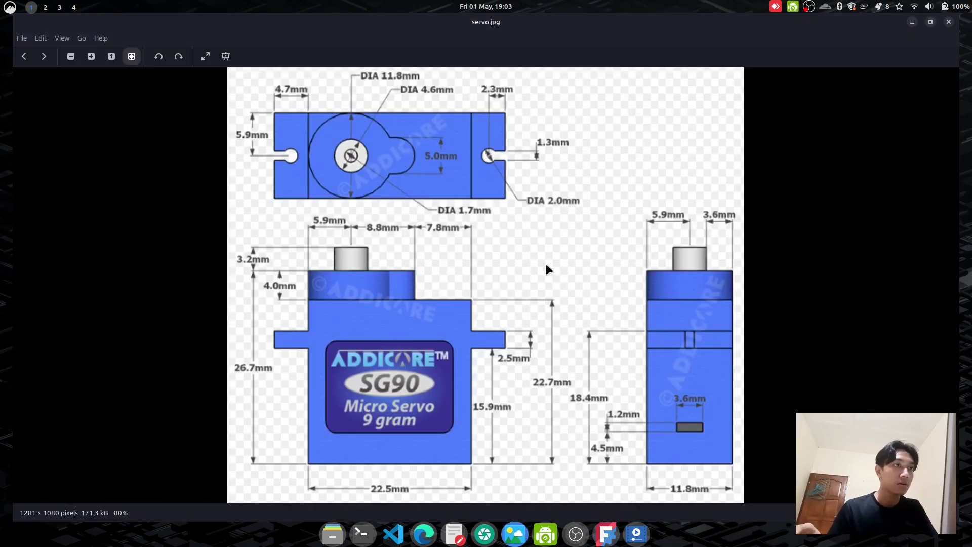
key(alt+Tab)
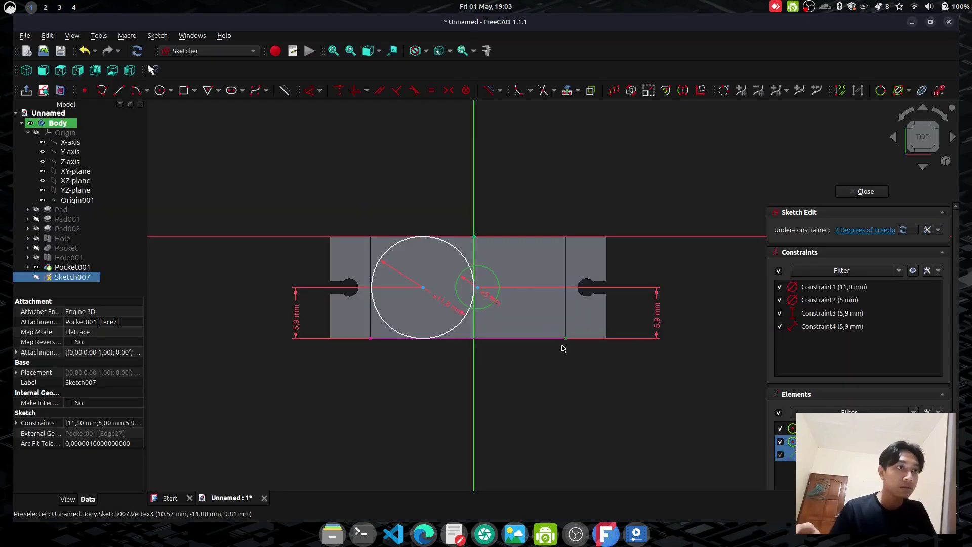
key(alt+Tab)
key(alt+Tab)
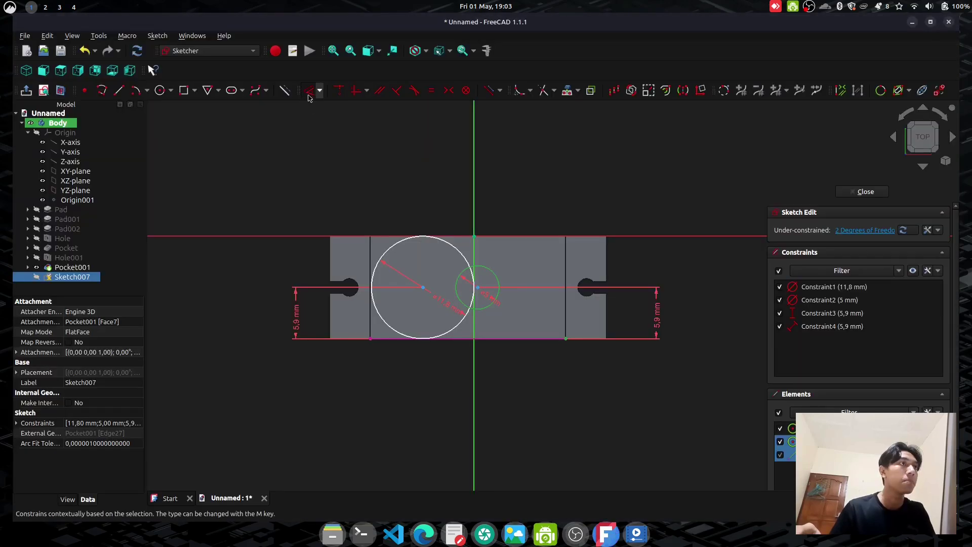
key(d)
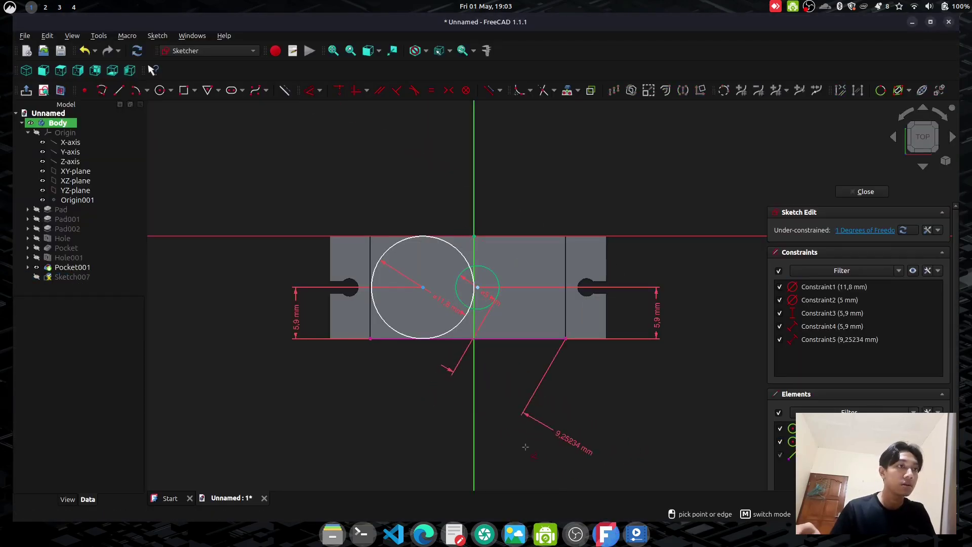
key(Escape)
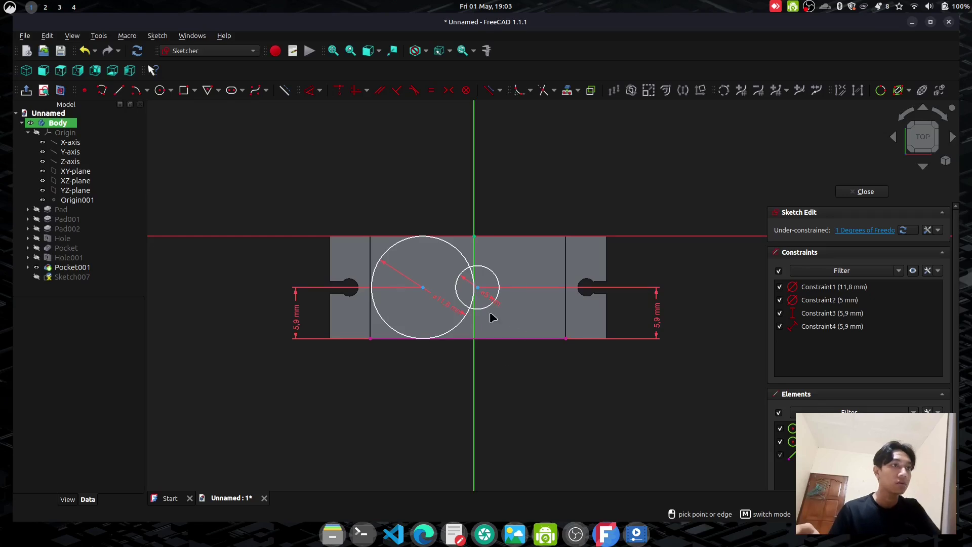
- Project the main body's right short edge into the sketch as external geometry
key(alt+Tab)
key(alt+Tab)
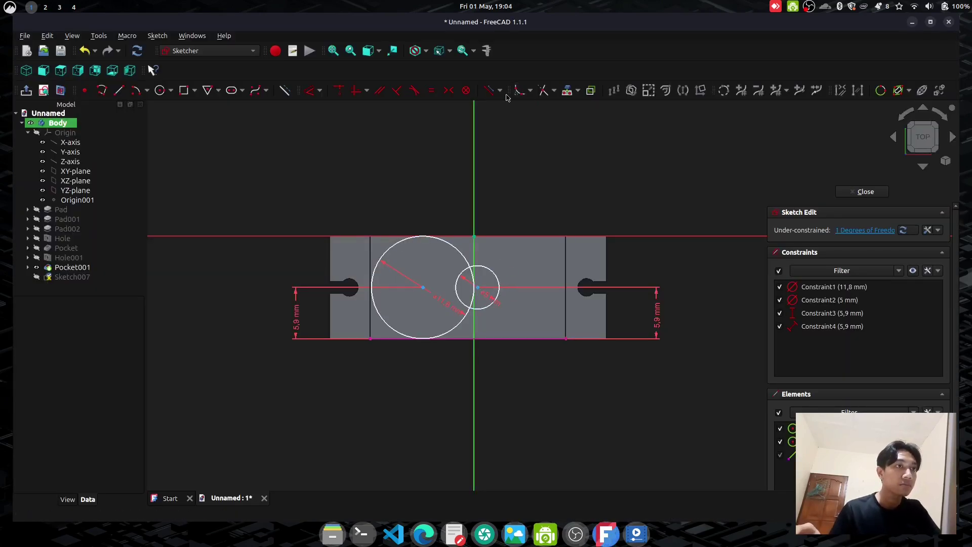
click(567, 90)
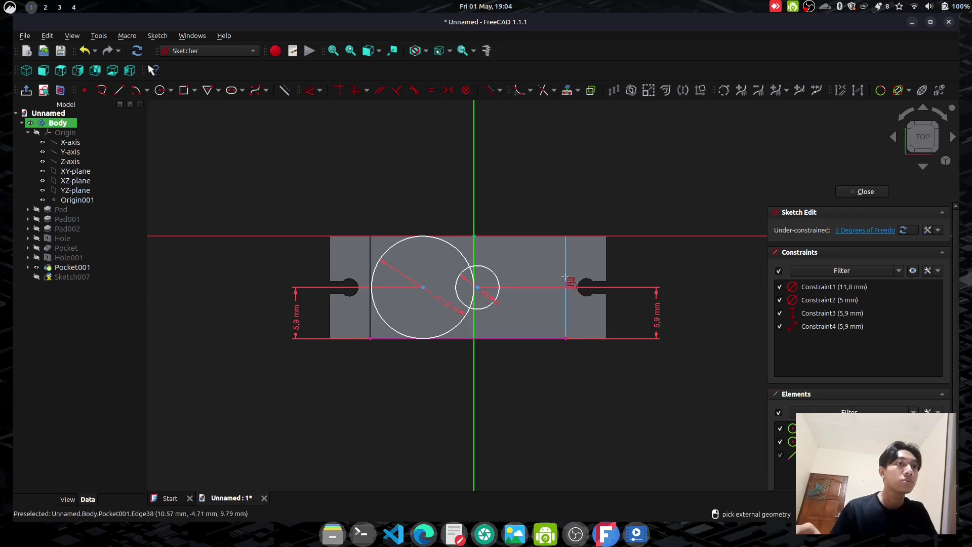
click(565, 296)
right_click(532, 290)
- Dimension the gap between the 5 mm circle and the projected right edge as 7.8 mm, following the reference drawing
click(499, 290)
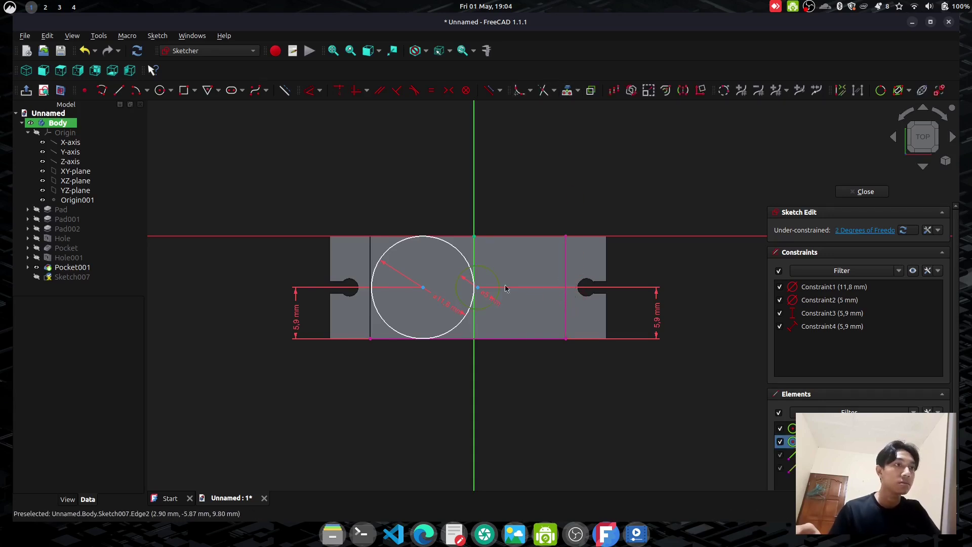
click(319, 90)
click(335, 143)
click(566, 314)
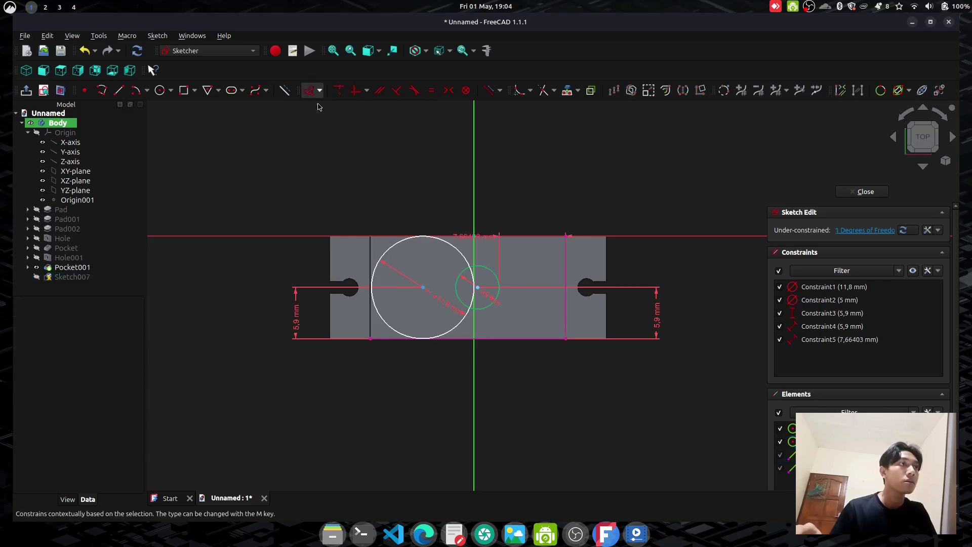
click(561, 422)
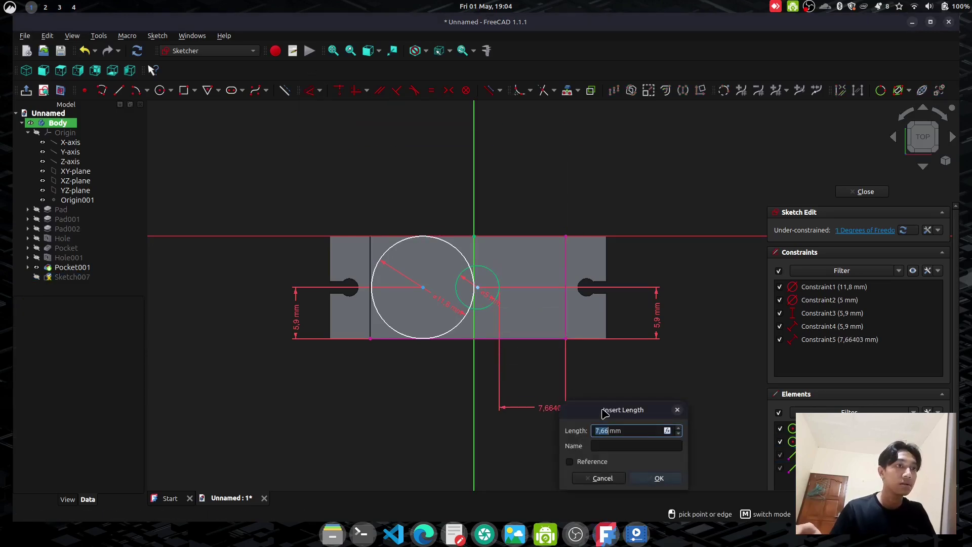
key(alt+Tab)
key(alt+Tab)
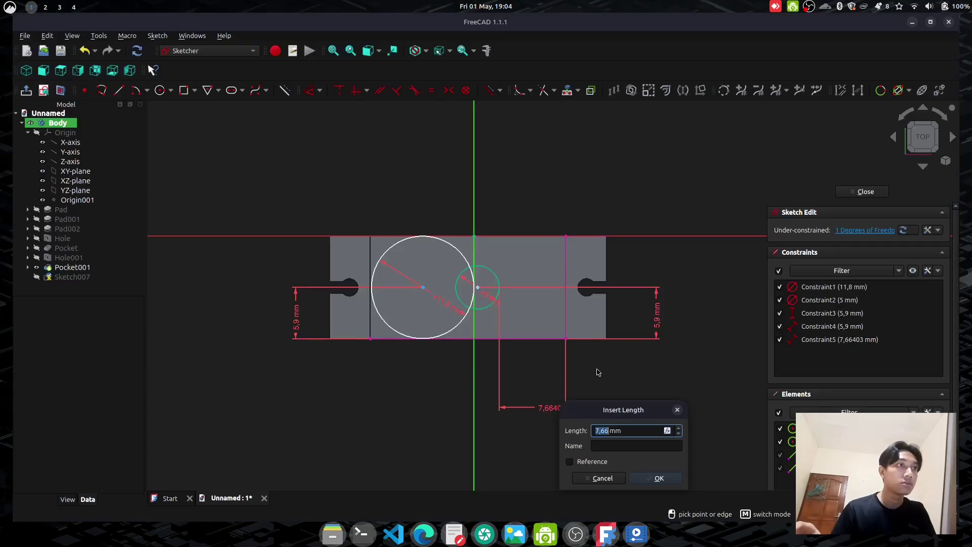
text(7)
key(Return)
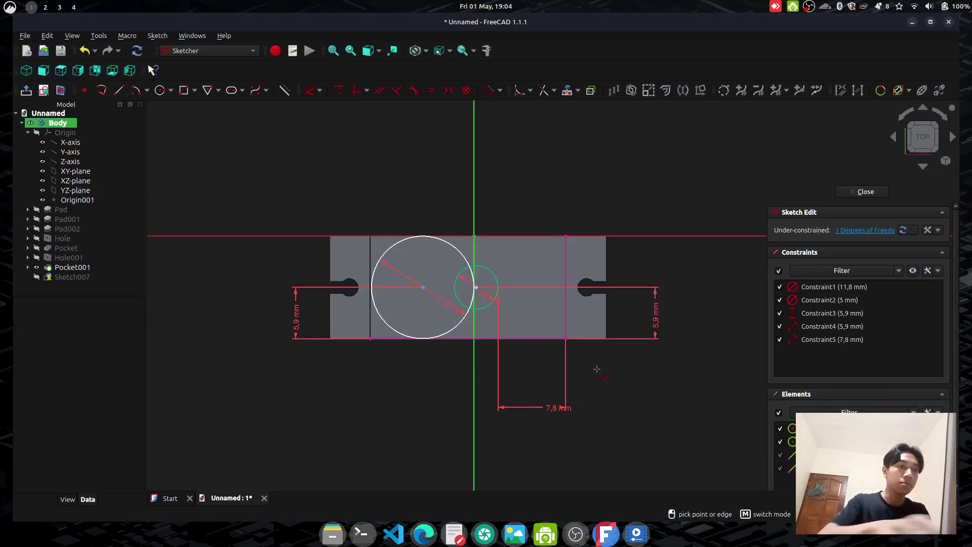
key(Escape)
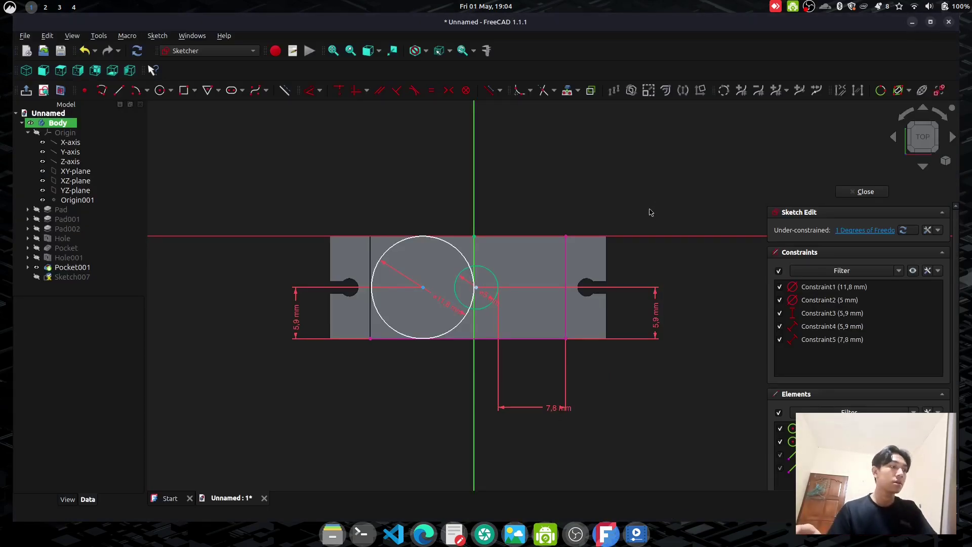
- Delete the projected right and lower edges along with their attached dimensions, and close the sketch
key(alt+Tab)
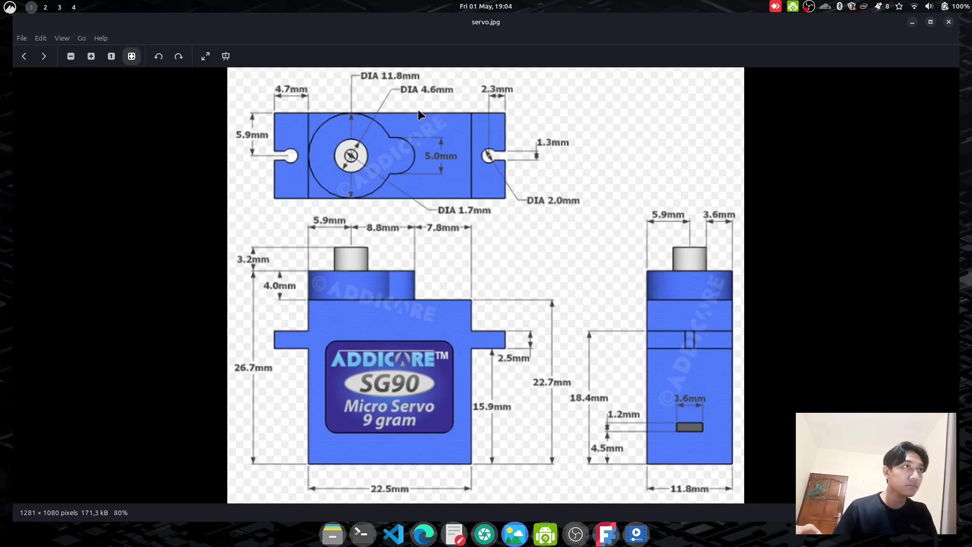
key(alt+Tab)
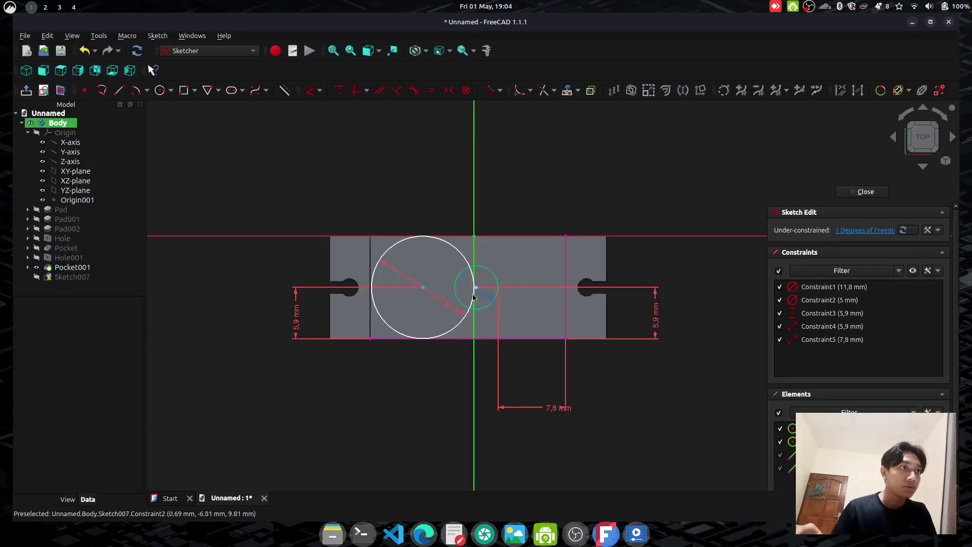
key(alt+Tab)
key(alt+Tab)
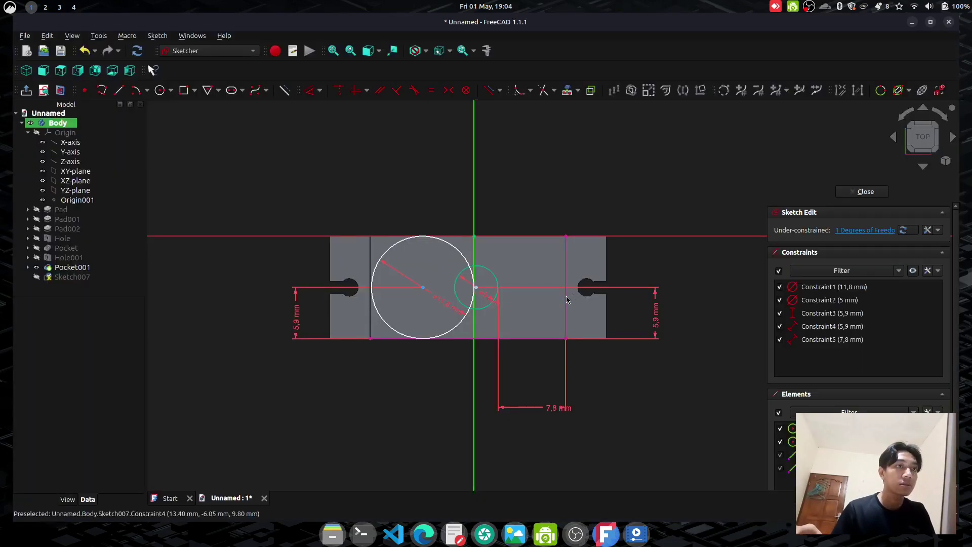
key(Delete)
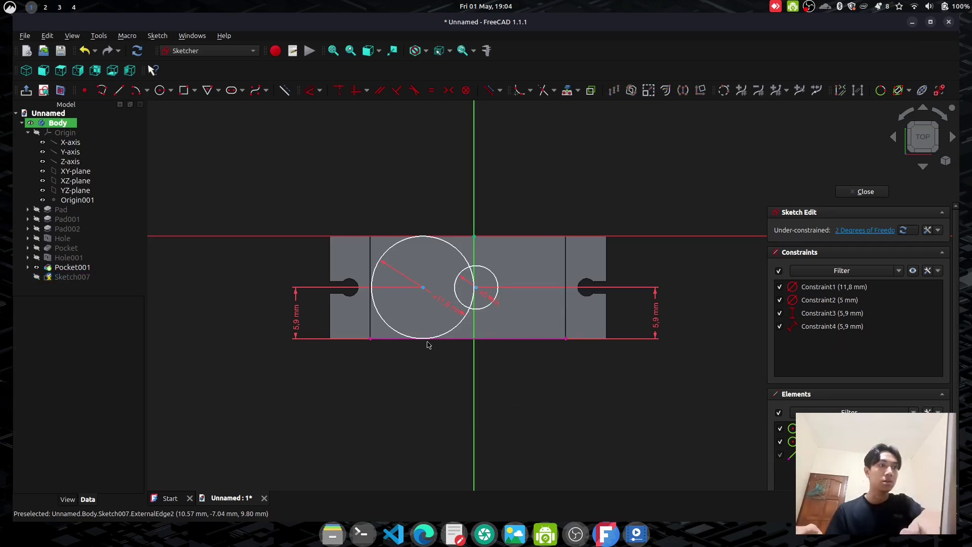
click(445, 339)
key(Delete)
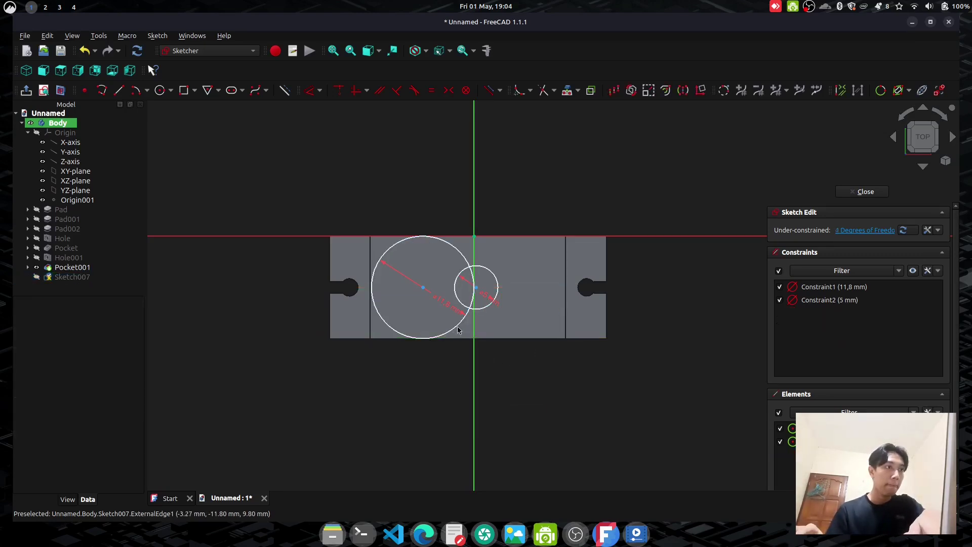
key(Escape)
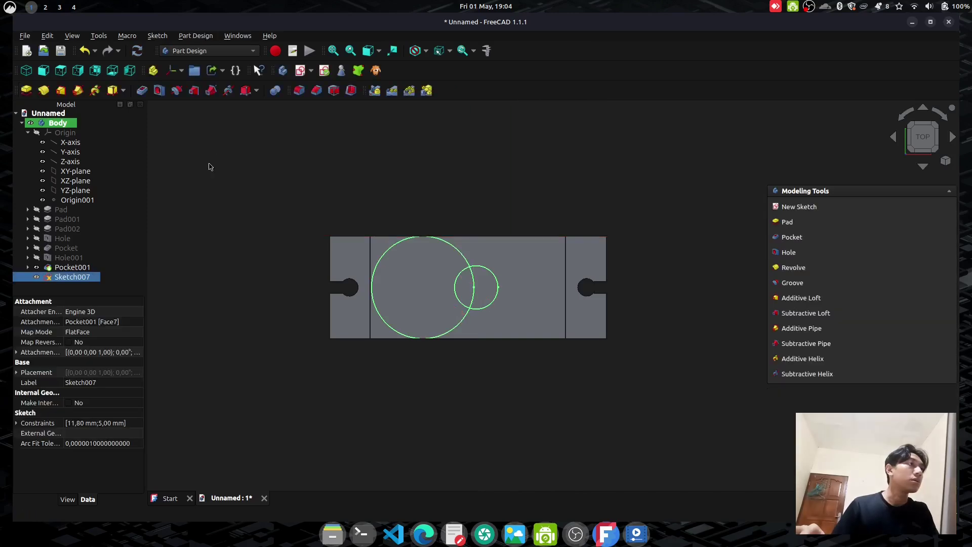
- Pad the two-overlapping-circle sketch 4 mm upward from the body's top face, following the boss height in the reference drawing
key(alt+Tab)
key(alt+Tab)
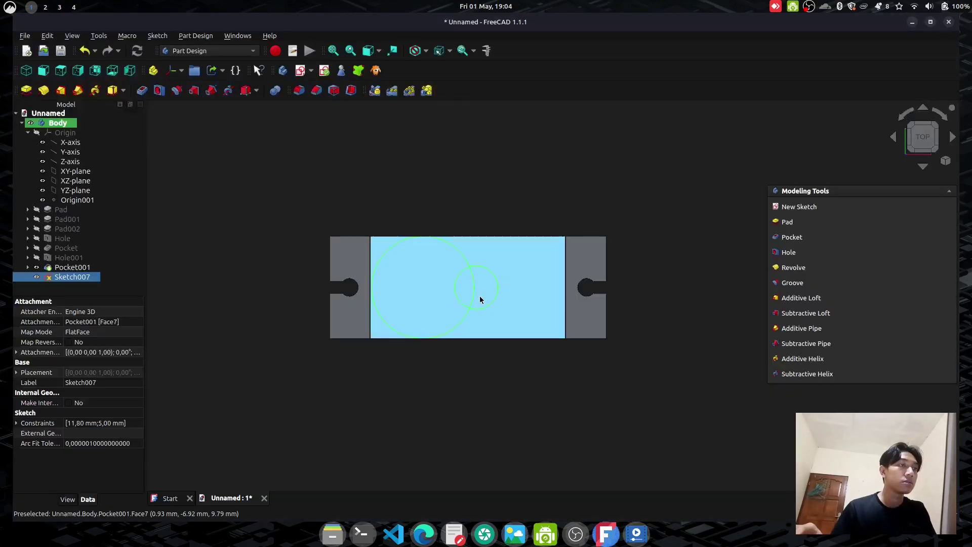
key(alt+Tab)
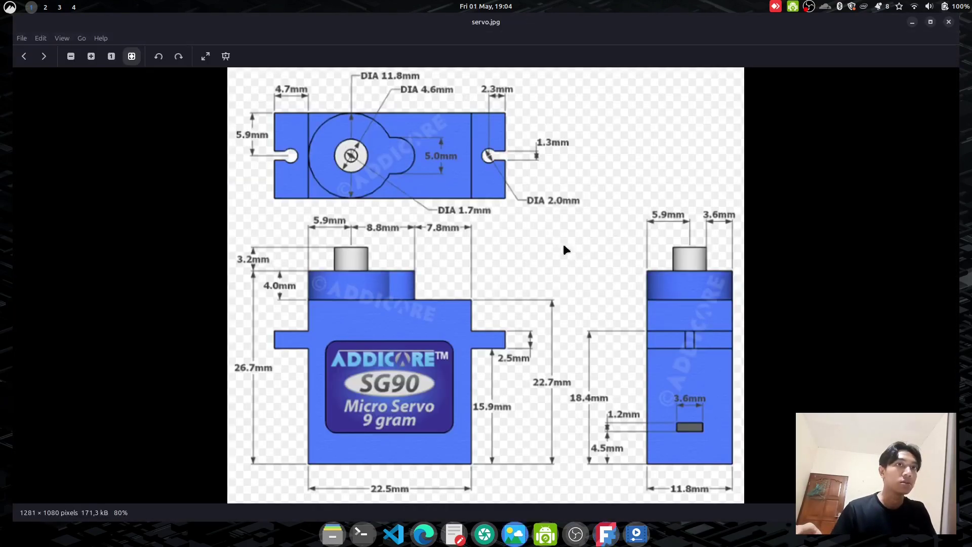
key(alt+Tab)
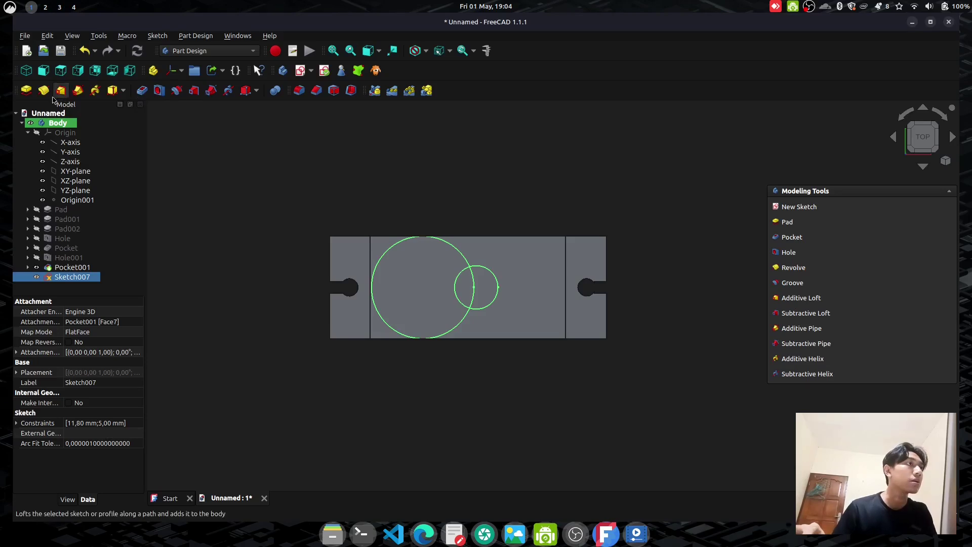
click(26, 90)
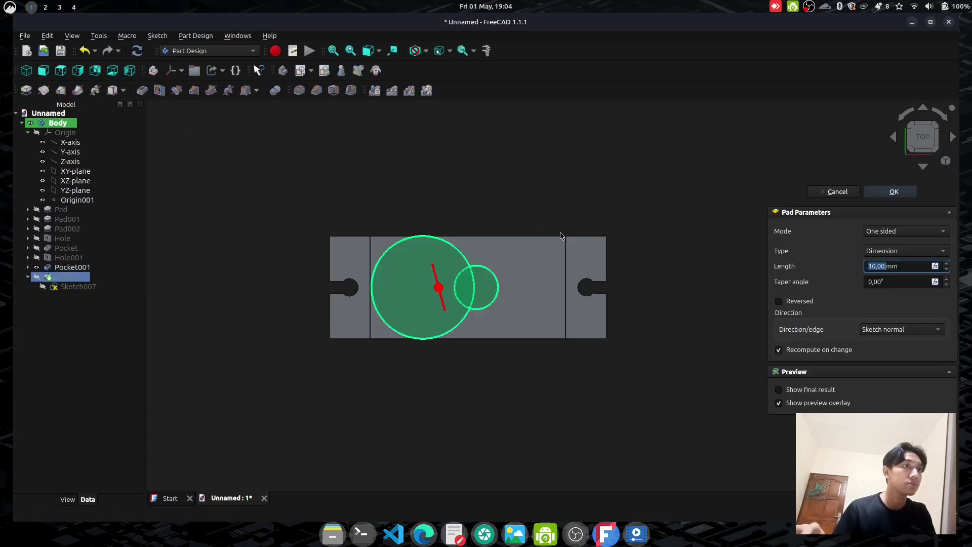
scroll(538, 229, up, 2)
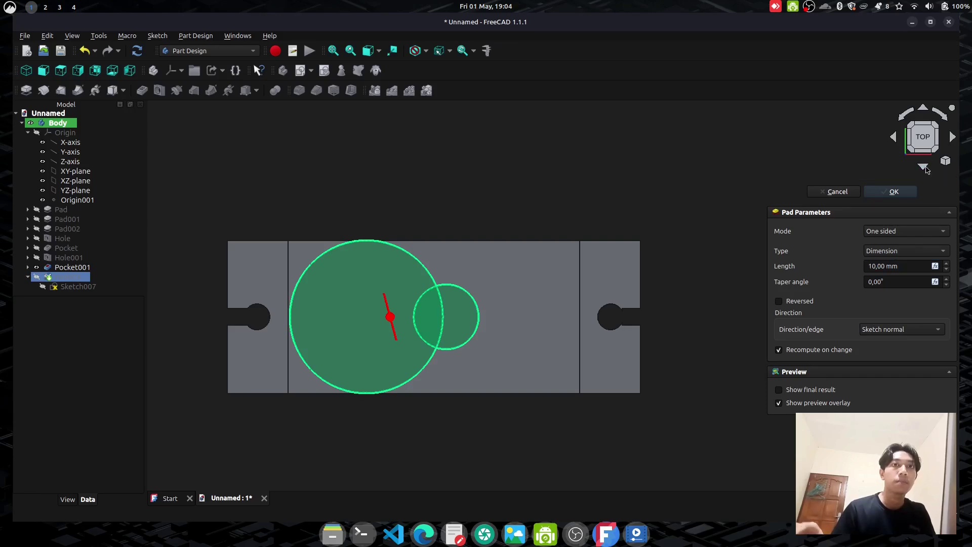
click(924, 168)
click(924, 169)
click(924, 169)
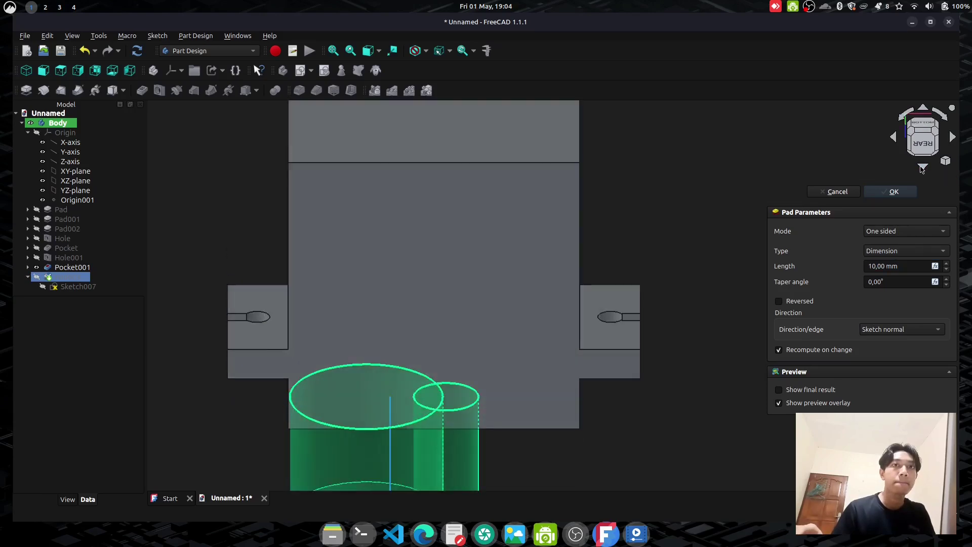
click(923, 169)
click(922, 168)
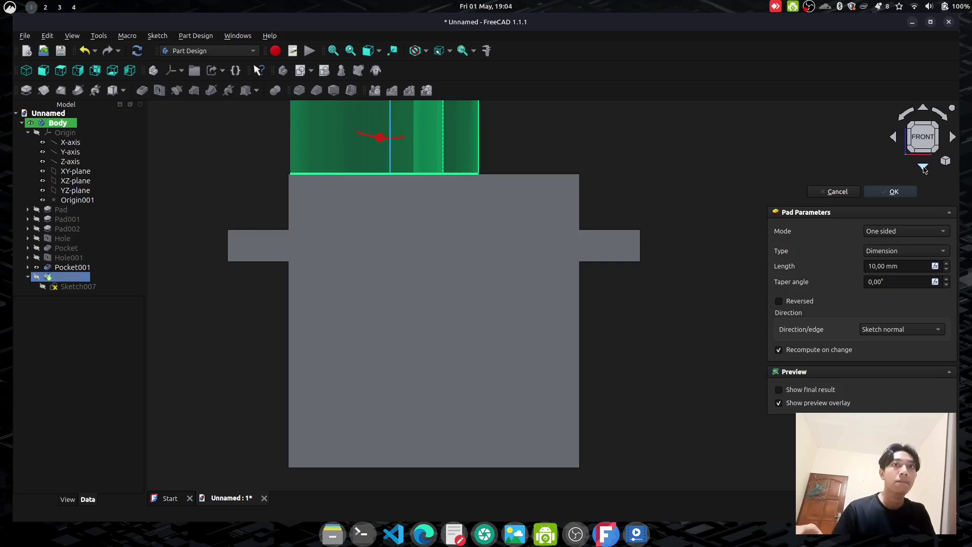
key(alt+Tab)
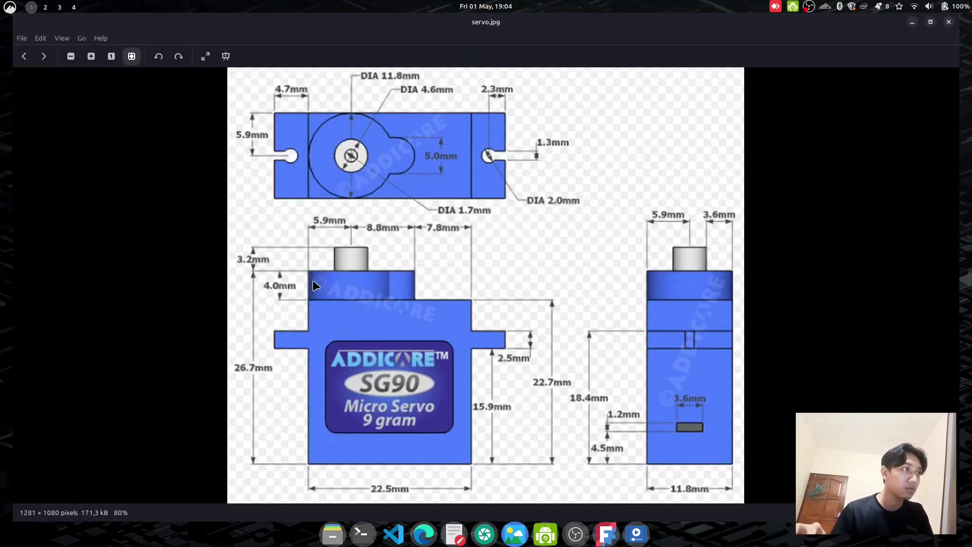
key(alt+Tab)
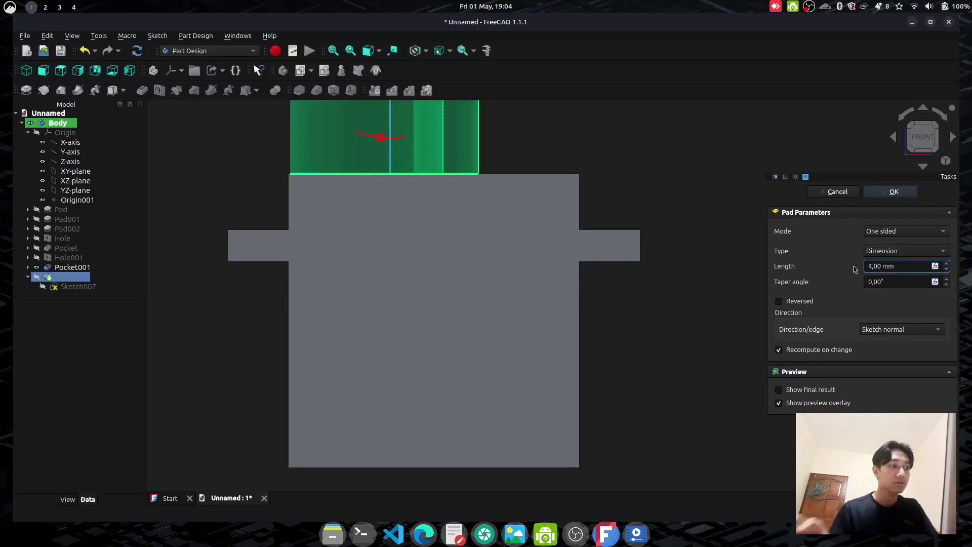
key(Return)
- Examine the padded boss on the servo body from the front, from below and from an angled top-front view
scroll(681, 186, up, 2)
scroll(680, 186, down, 4)
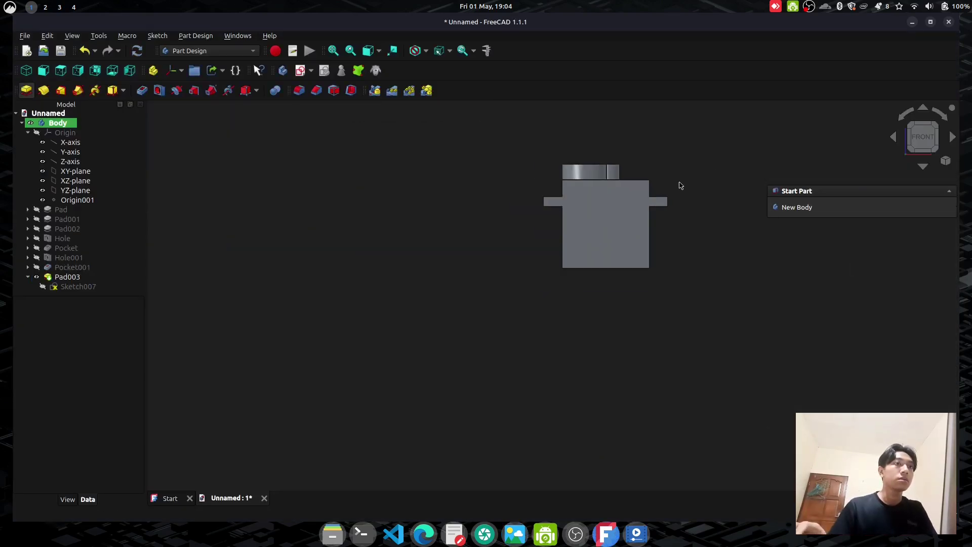
scroll(681, 180, up, 1)
scroll(681, 180, down, 3)
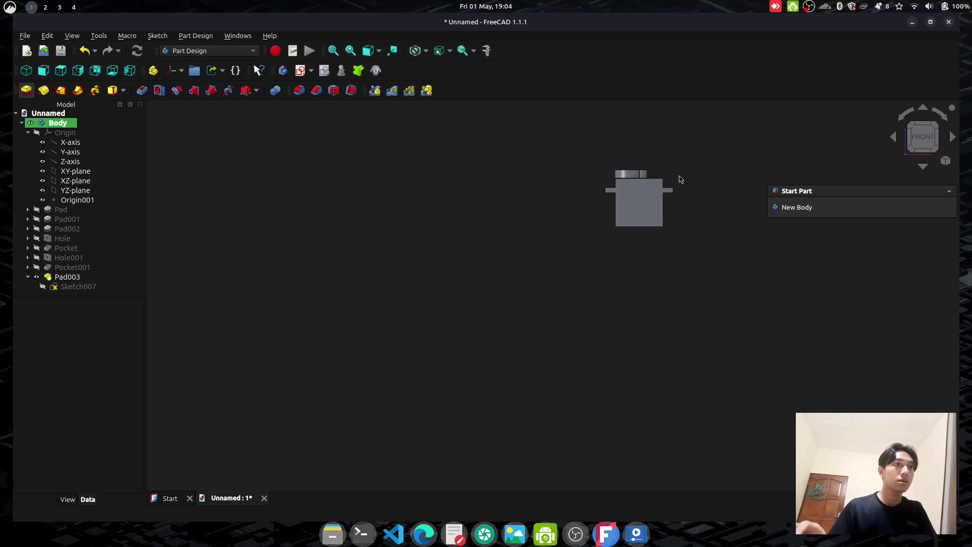
scroll(681, 180, up, 2)
scroll(682, 181, up, 3)
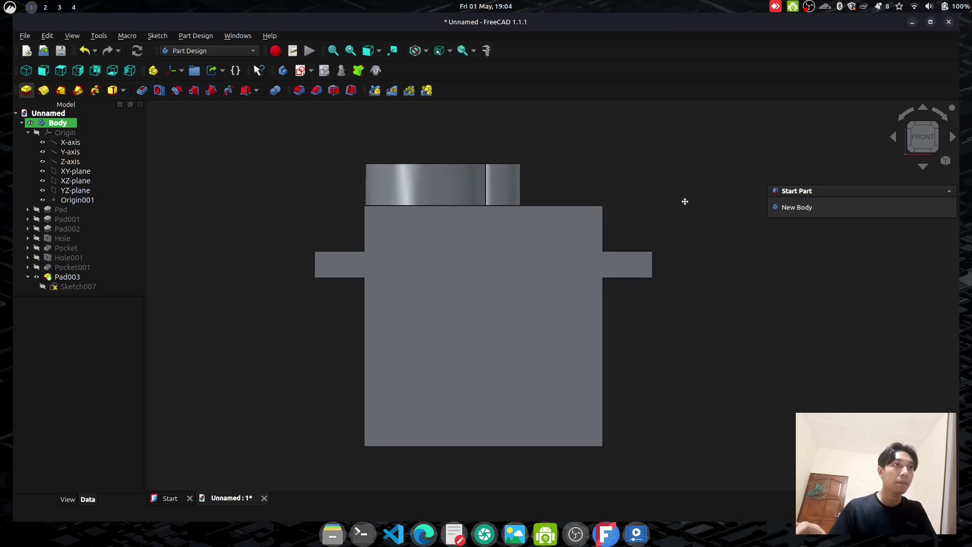
click(922, 166)
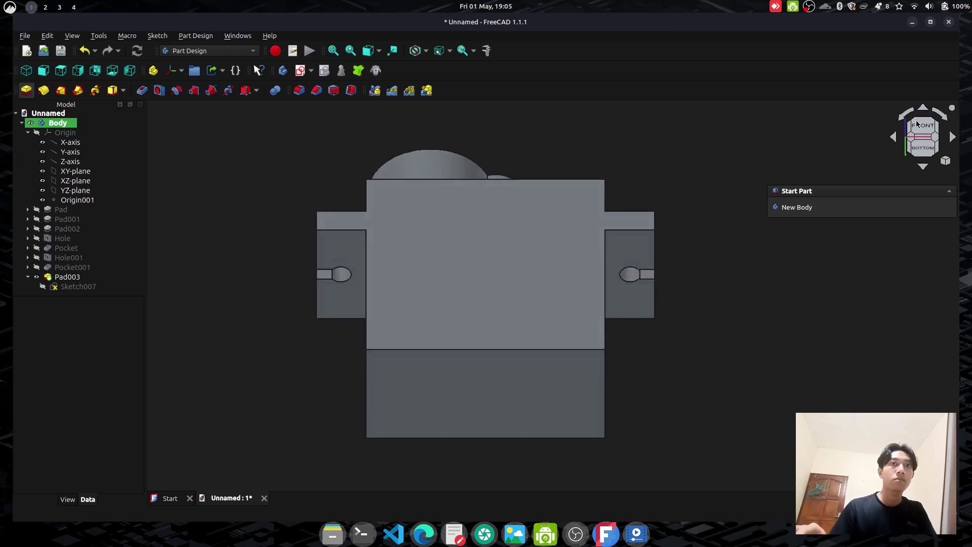
click(923, 167)
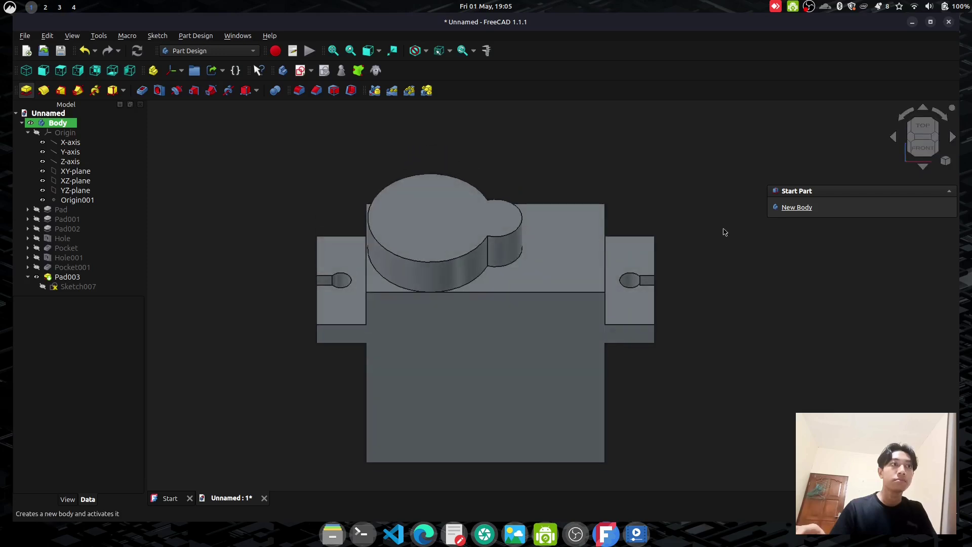
- Check the output shaft in the reference drawing and start a new sketch on the boss's top face
key(alt+Tab)
key(alt+Tab)
key(alt+Tab)
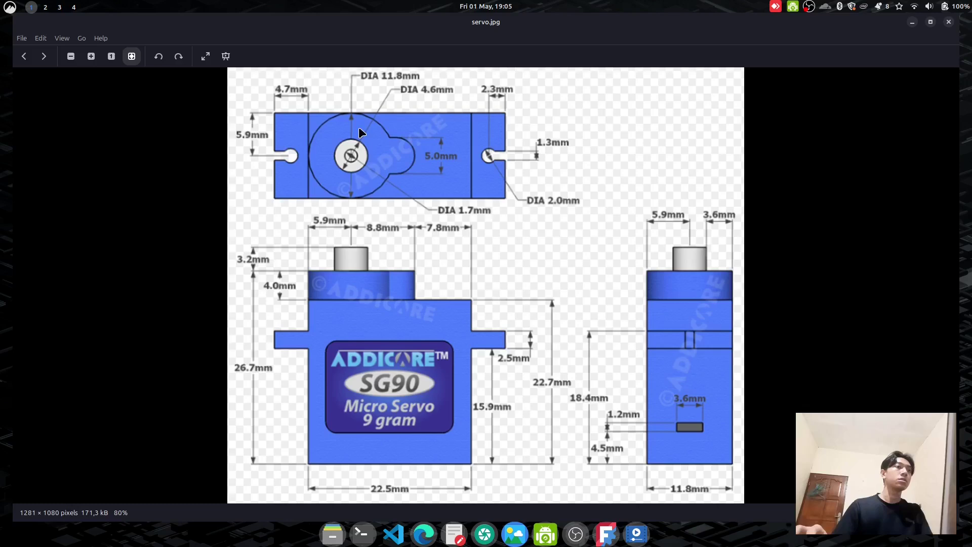
key(alt+Tab)
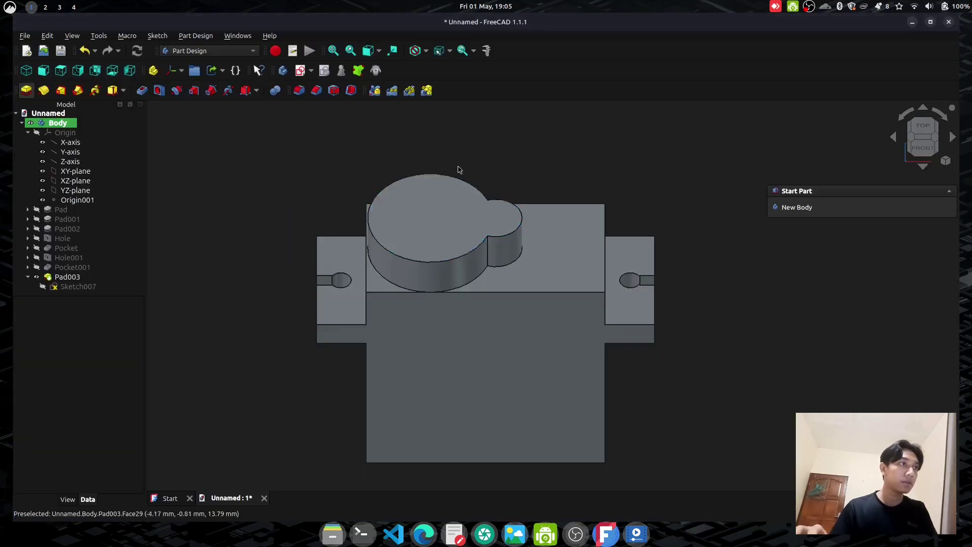
click(923, 128)
click(439, 298)
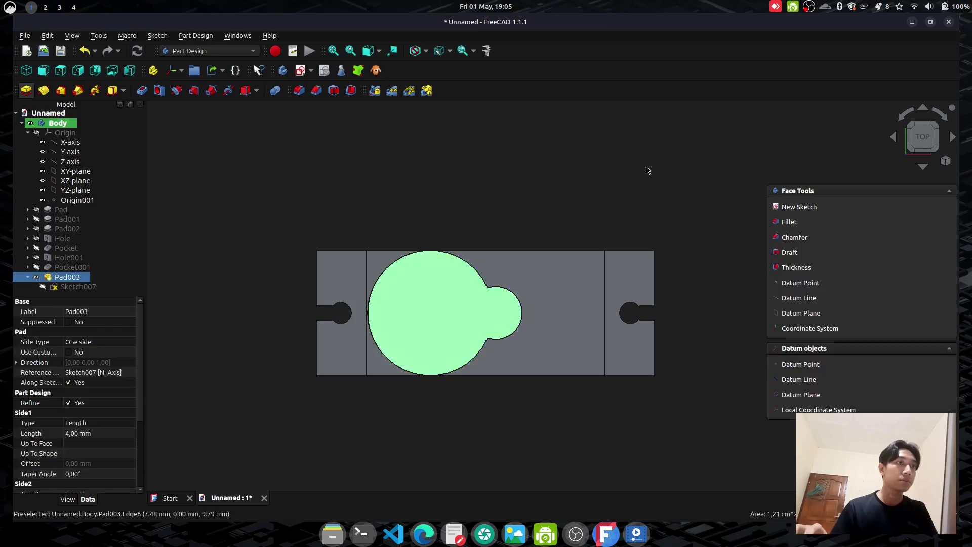
click(799, 207)
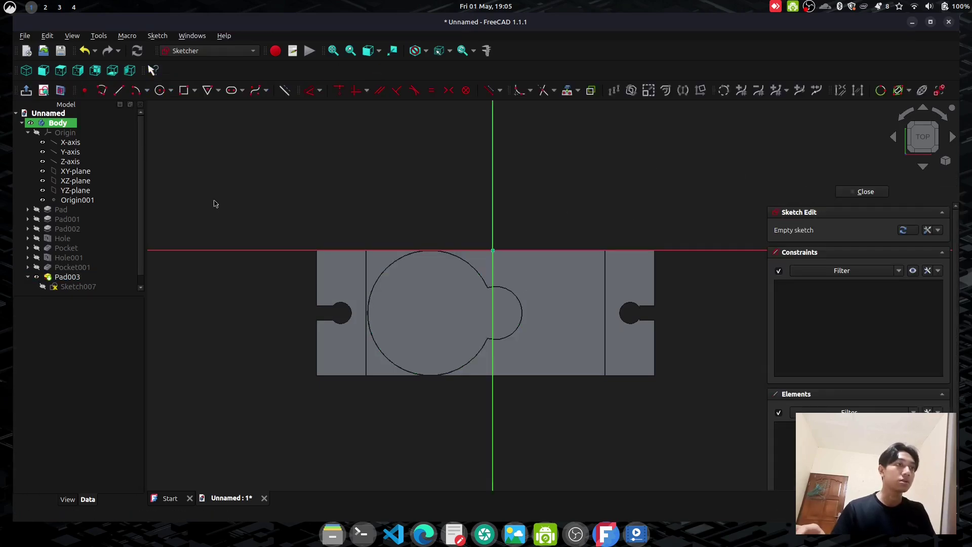
- Draw a circle 4.6 mm in diameter inside the large round part of the boss, following the reference drawing
click(160, 90)
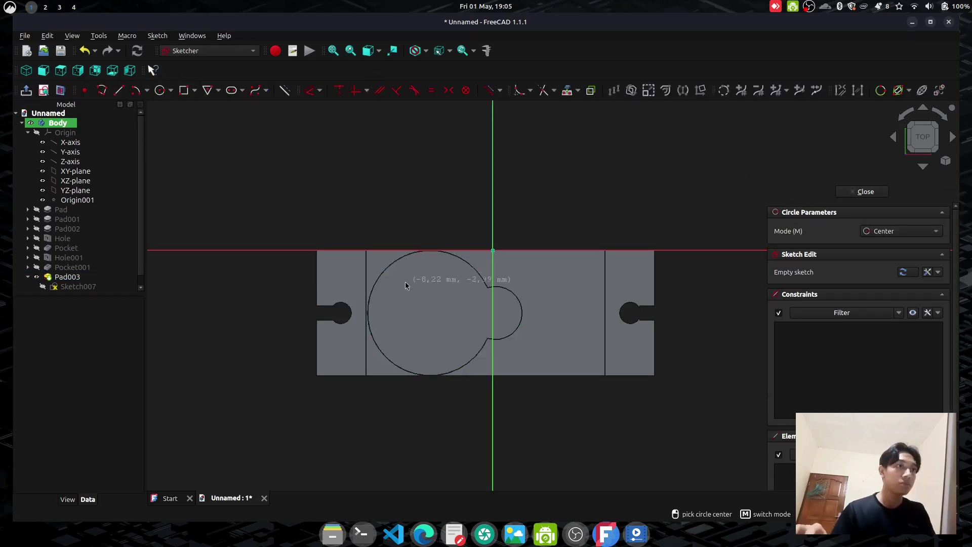
key(alt+Tab)
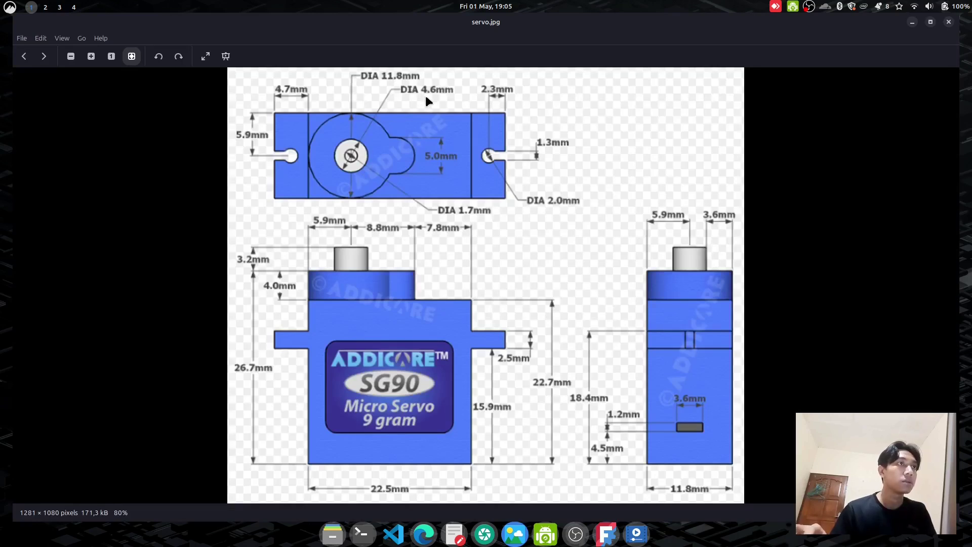
key(alt+Tab)
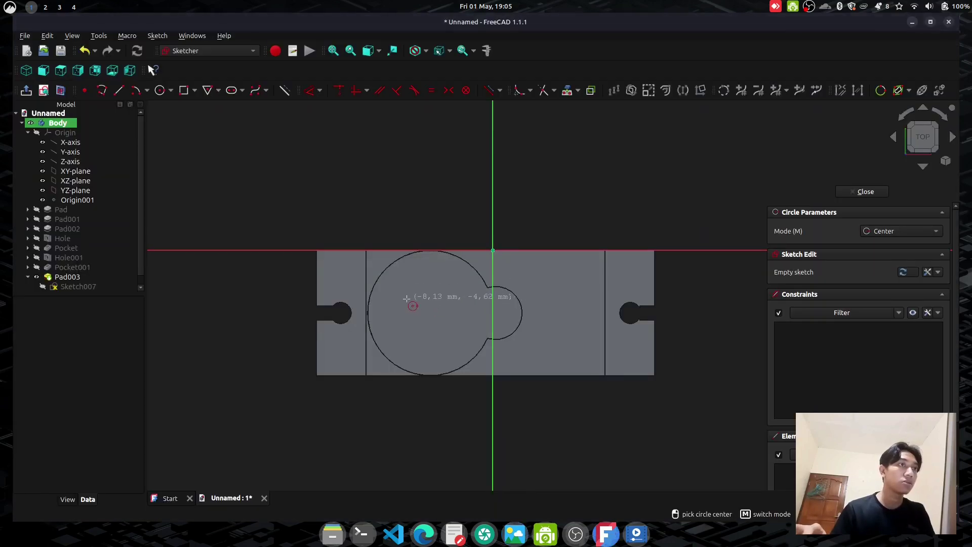
click(421, 311)
text(4,)
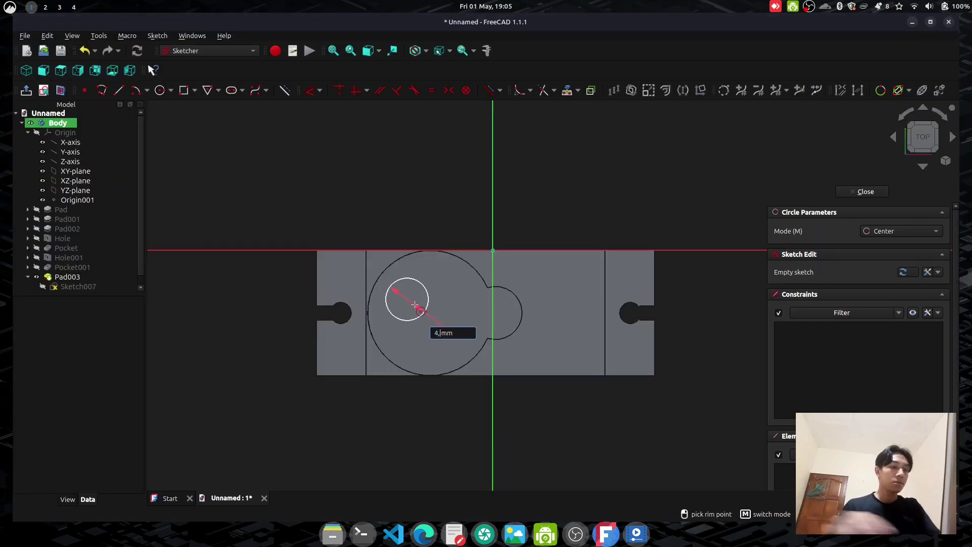
text(6)
key(Return)
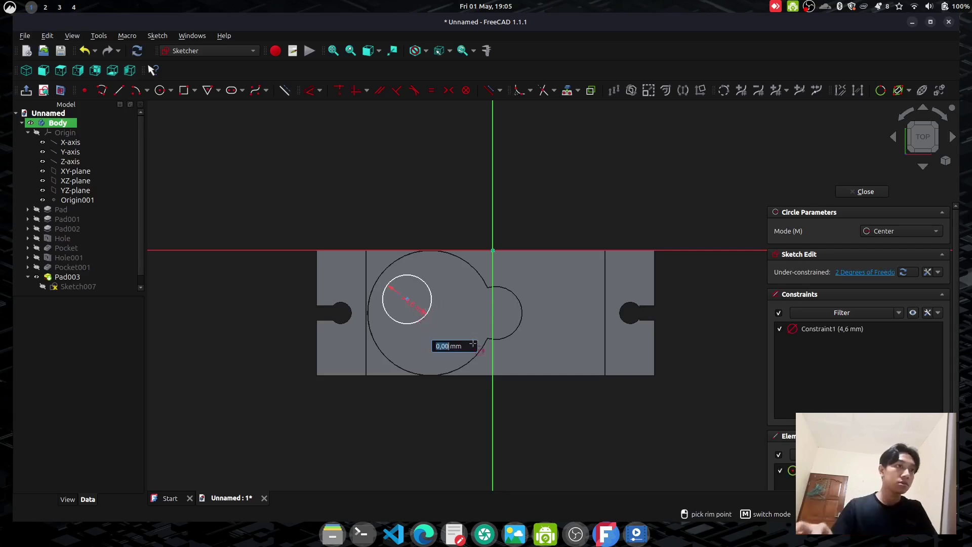
- Draw a separate 1.7 mm diameter circle beside the 4.6 mm one and reposition both diameter labels
click(454, 331)
text(1,7)
key(Return)
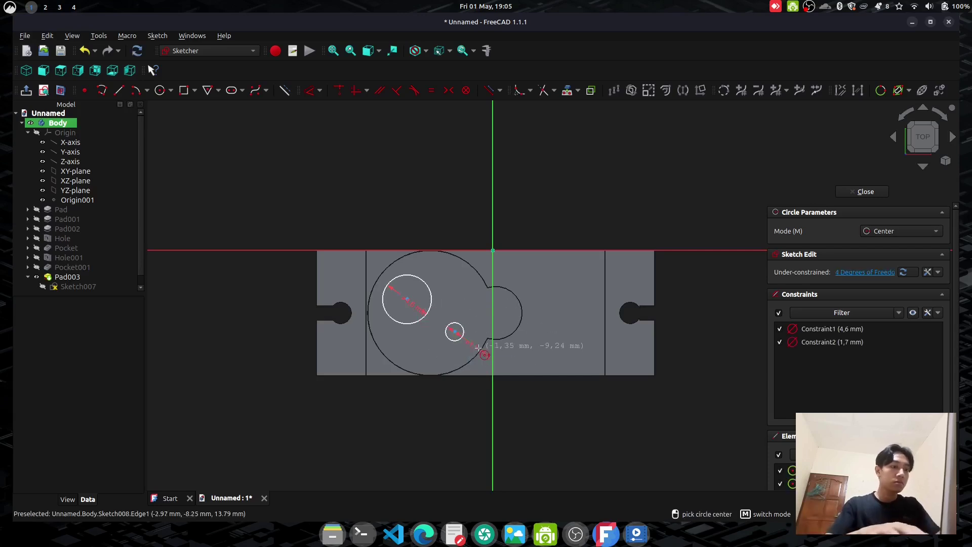
key(Escape)
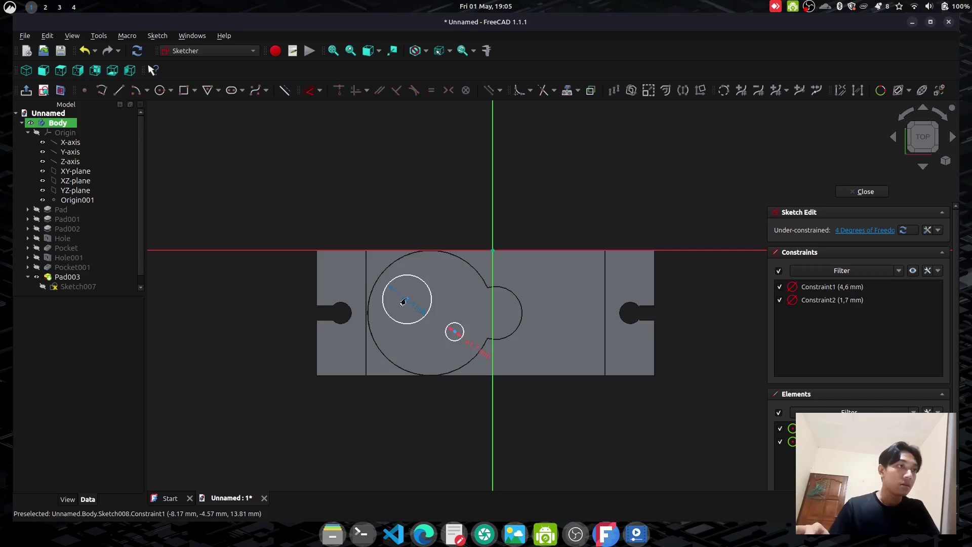
drag(408, 302, 447, 300)
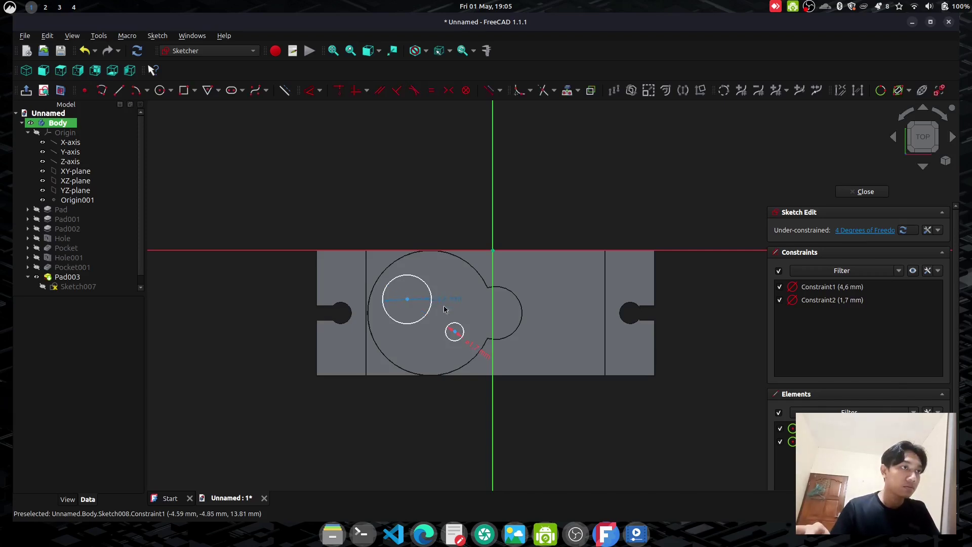
drag(461, 335, 468, 348)
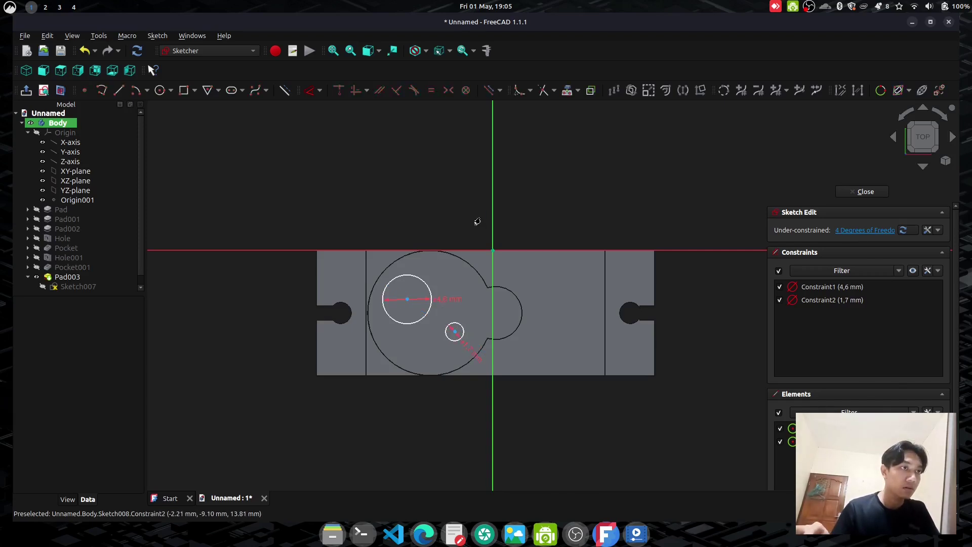
- Project the main body's left short edge into the sketch as external geometry
click(567, 90)
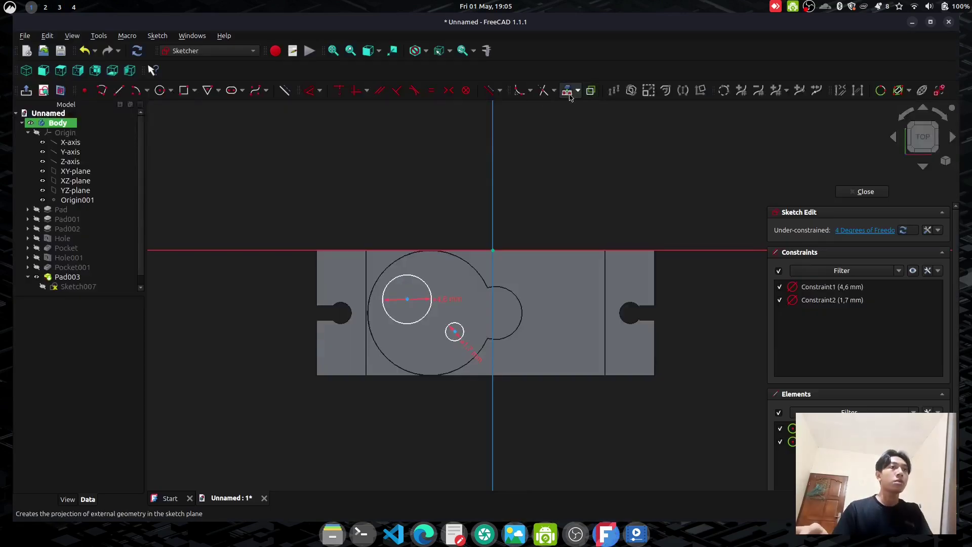
click(366, 281)
right_click(427, 195)
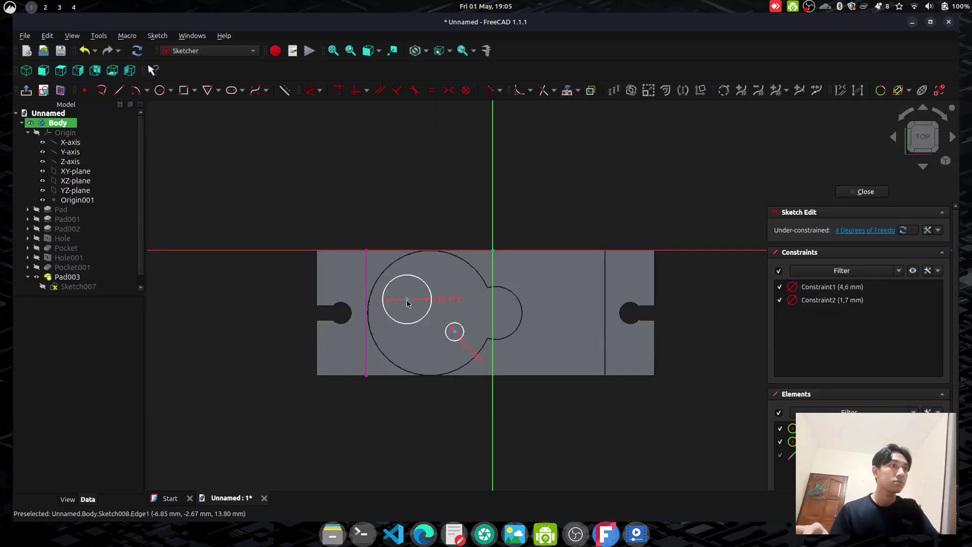
- Dimension the horizontal distance from the 4.6 mm circle's center to the projected left edge as 5.9 mm, checking the reference drawing
click(408, 299)
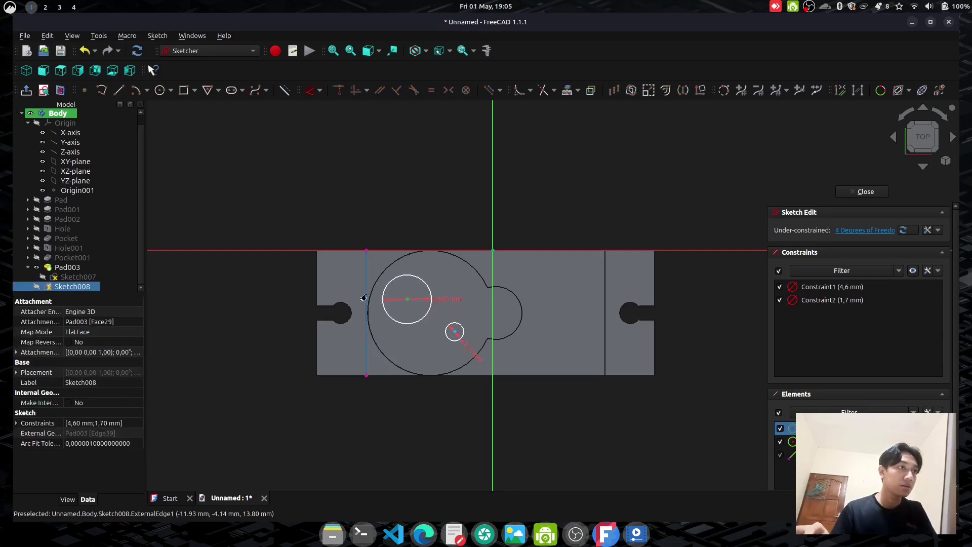
click(363, 297)
click(310, 90)
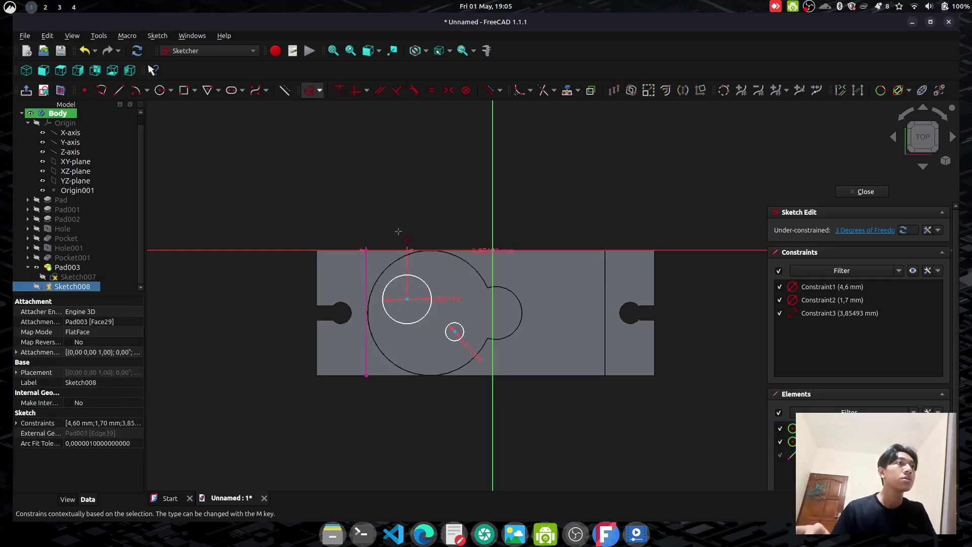
click(414, 434)
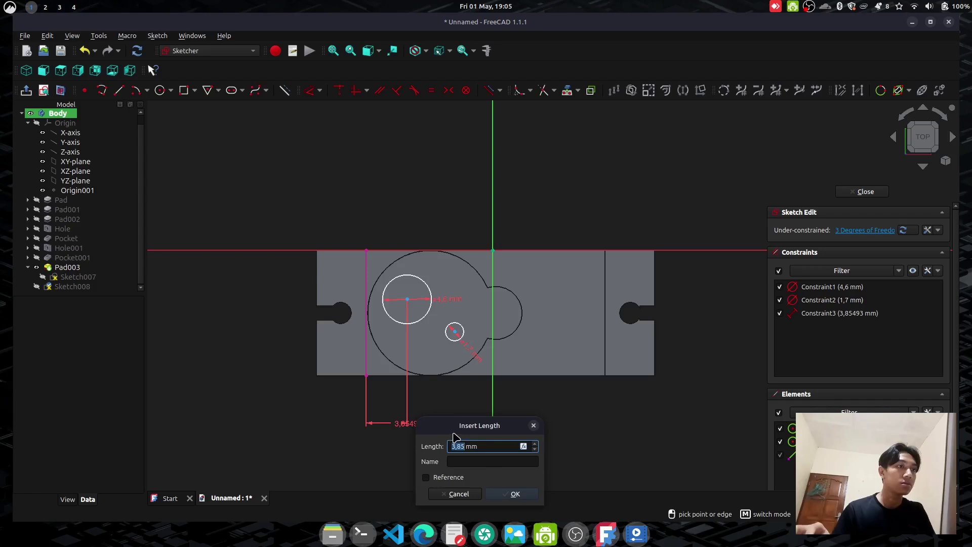
text(5)
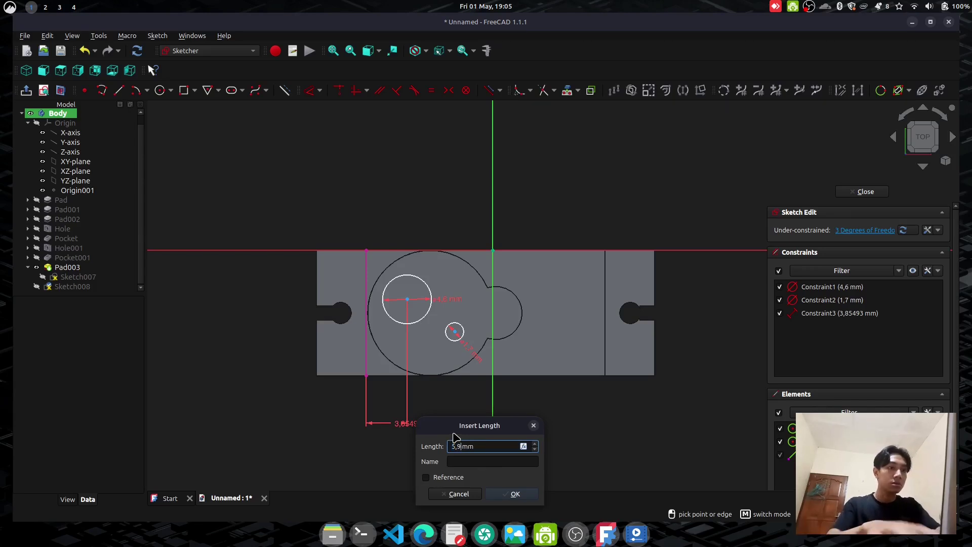
text(,9)
key(Return)
key(alt+Tab)
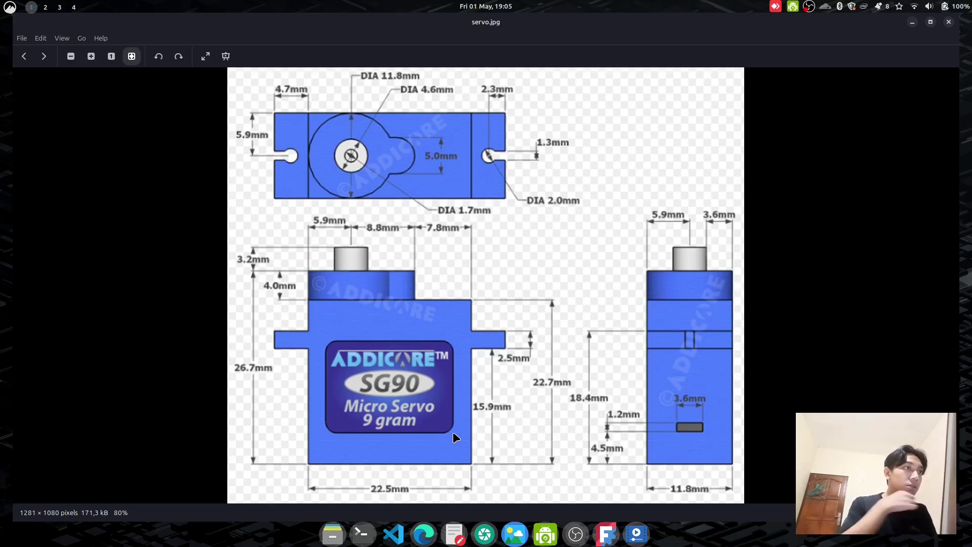
key(alt+Tab)
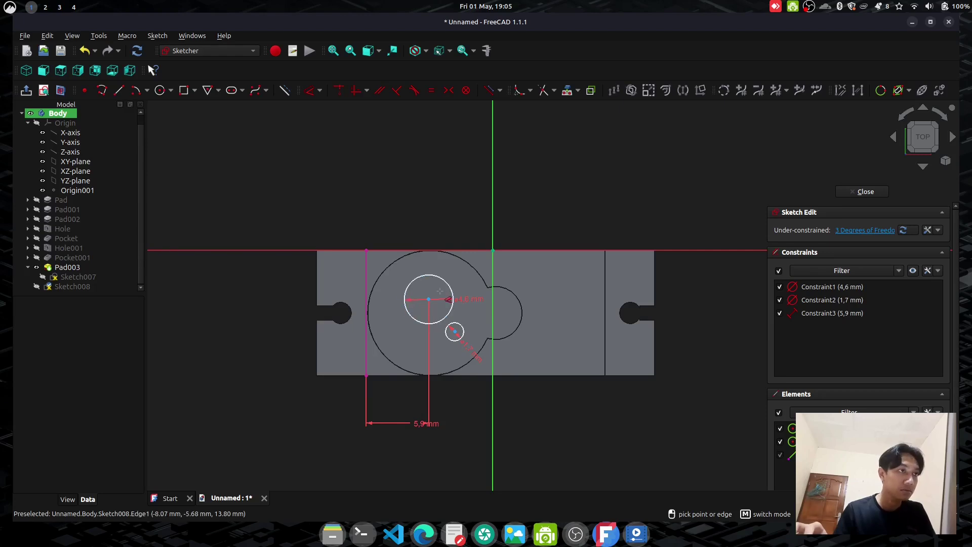
- Undo the last horizontal dimension and project the body's lower long edge beside the boss as external geometry
key(ctrl+z)
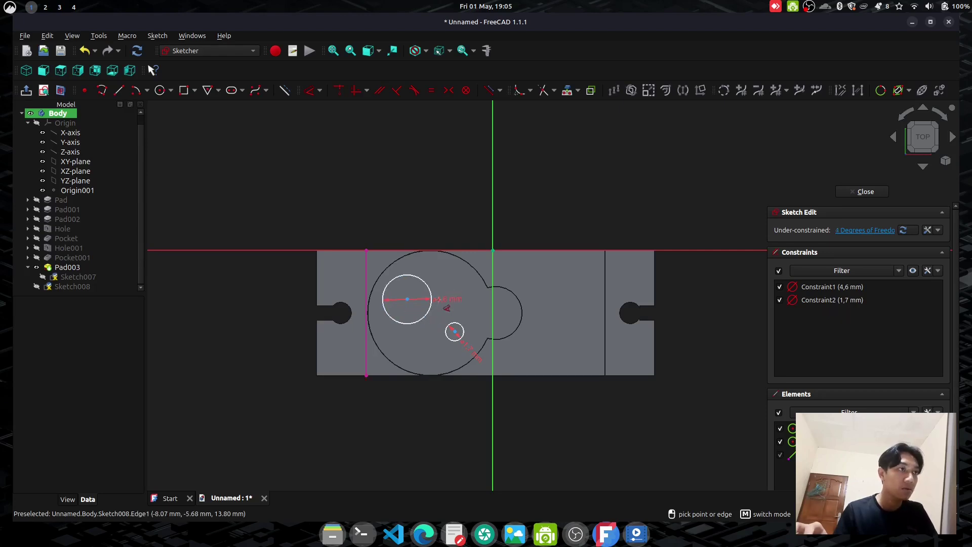
click(567, 90)
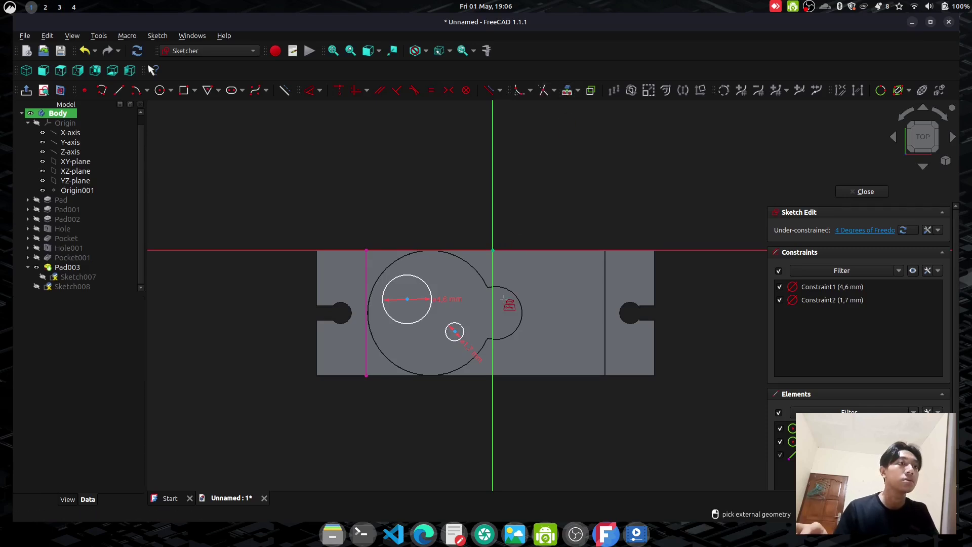
click(407, 376)
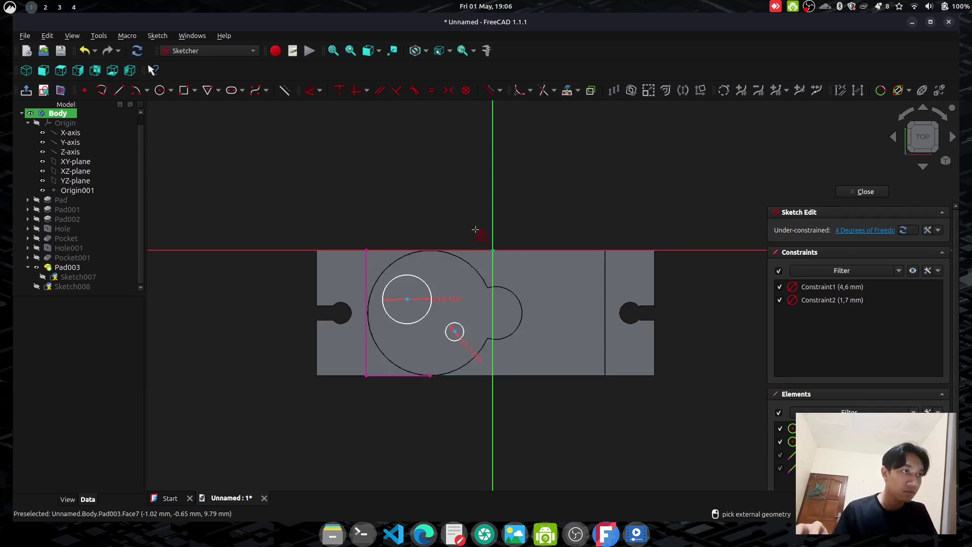
right_click(448, 203)
- Dimension the vertical distance from the 4.6 mm circle's center to the projected lower edge as 5.9 mm
click(407, 298)
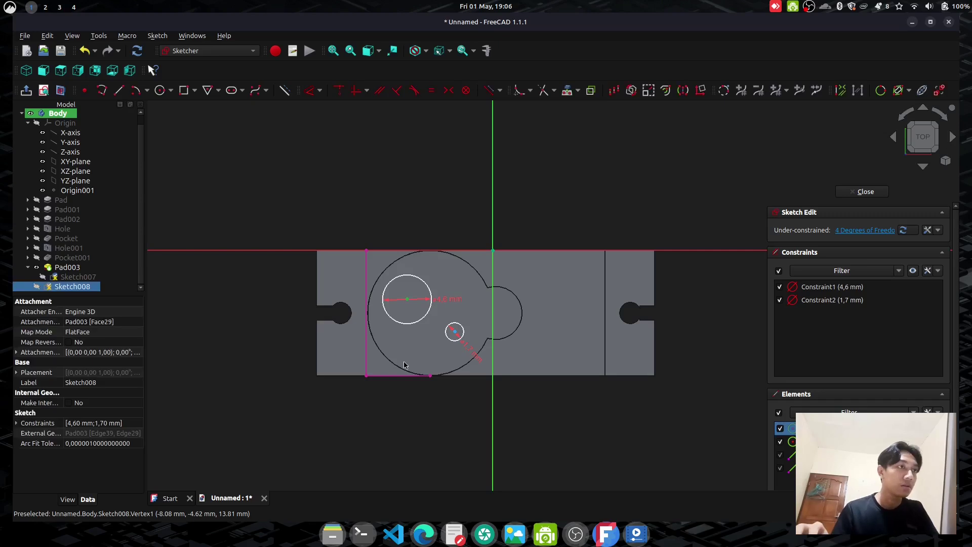
click(404, 376)
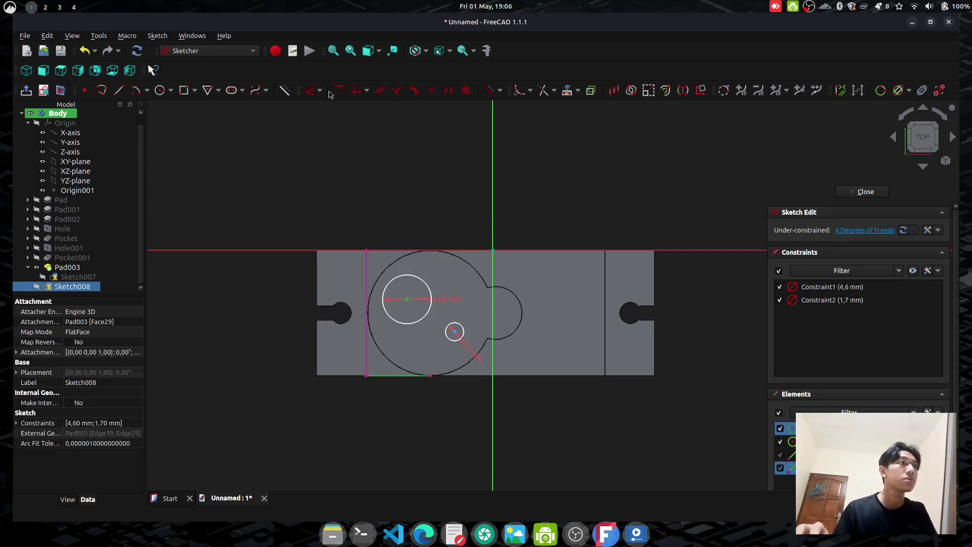
click(310, 90)
click(221, 294)
text(5)
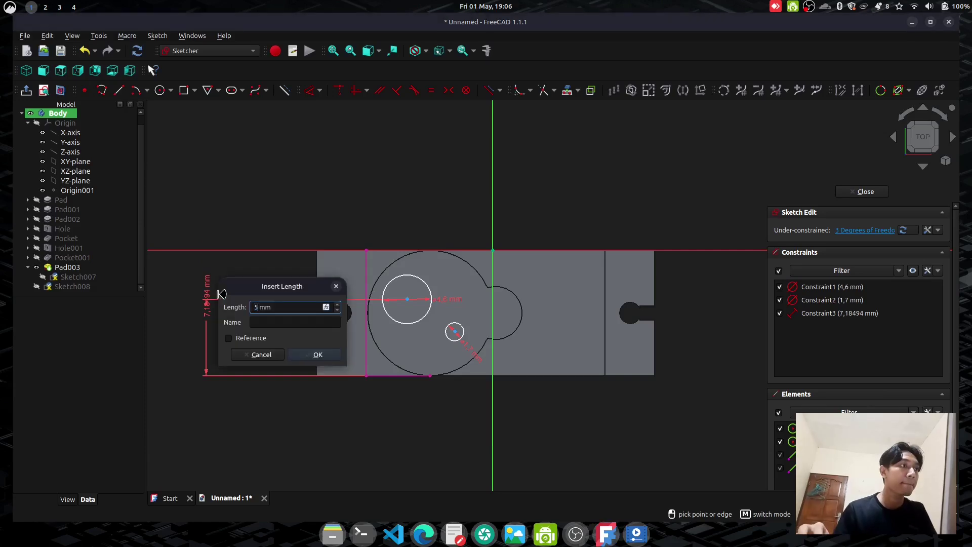
text(,9)
key(Return)
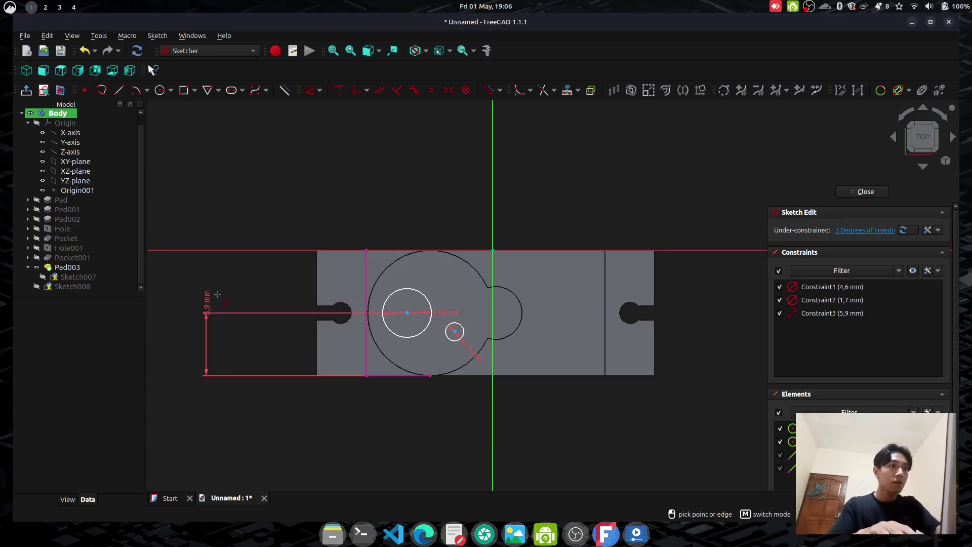
- Check the shaft position in the reference drawing and dimension the 4.6 mm circle's center 5.9 mm horizontally from the projected left edge
key(alt+Tab)
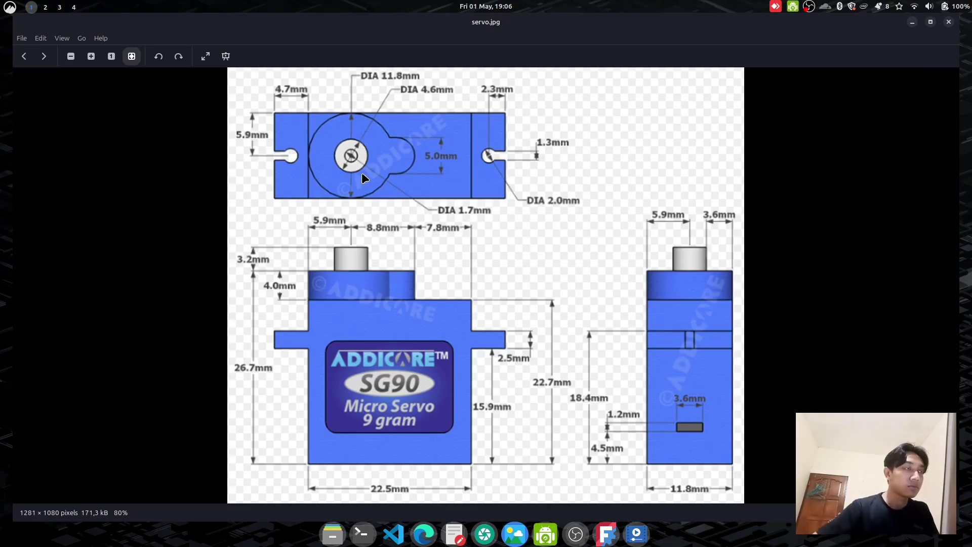
key(alt+Tab)
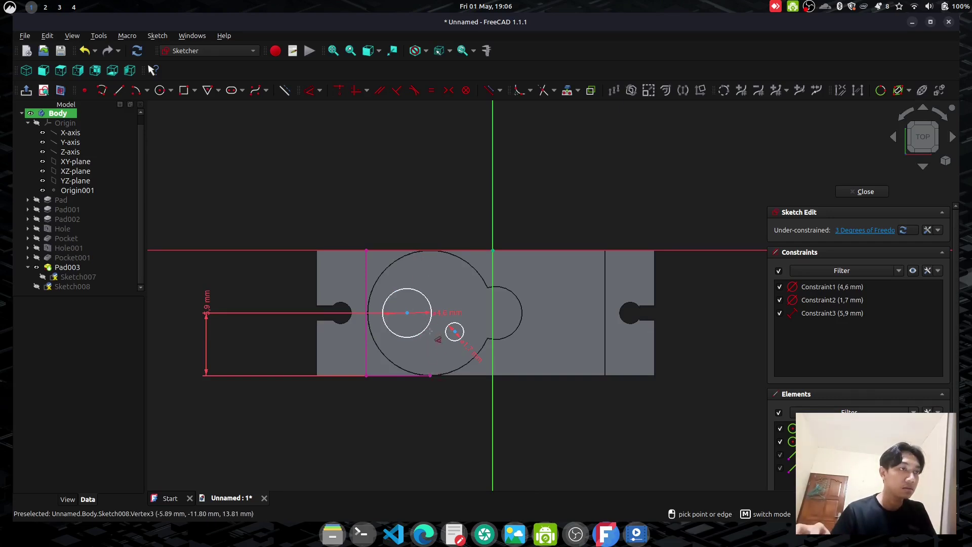
key(alt+Tab)
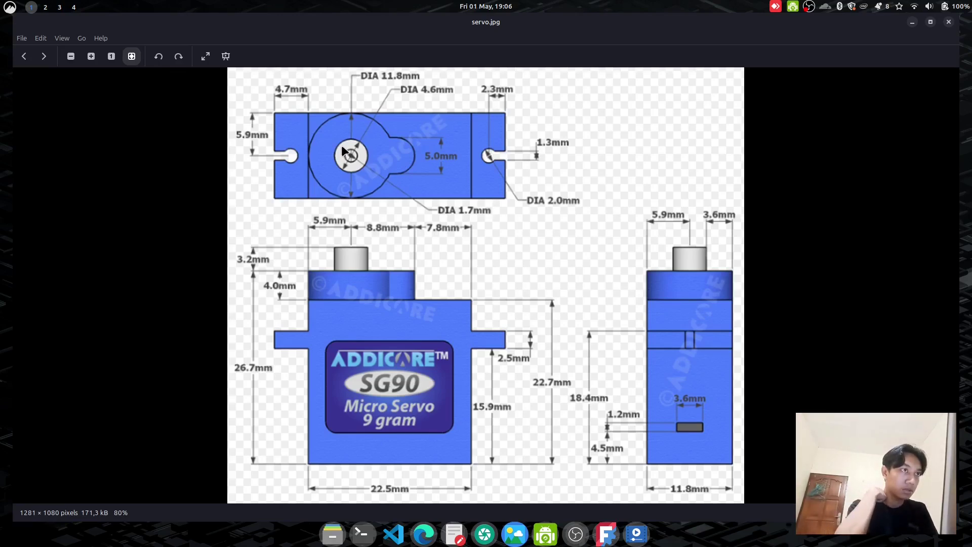
key(alt+Tab)
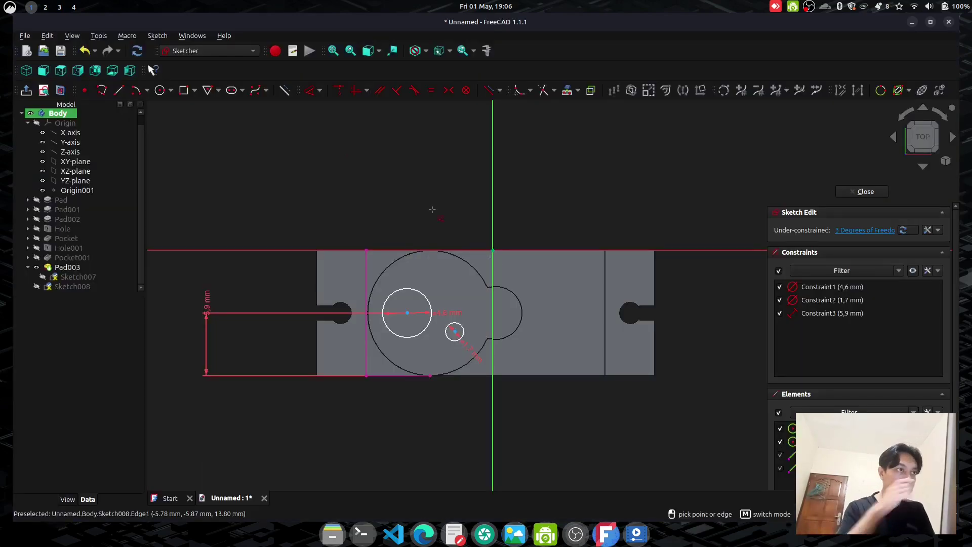
key(alt+Tab)
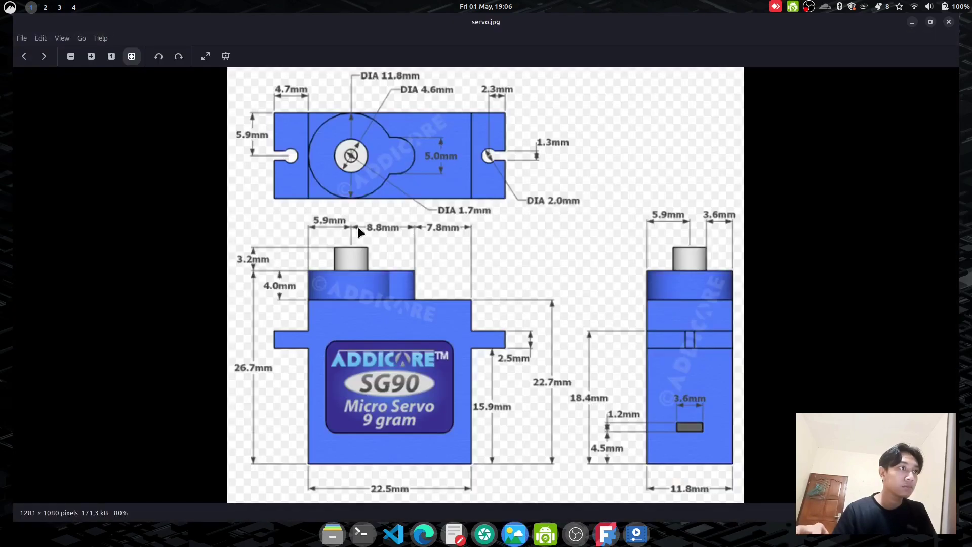
key(alt+Tab)
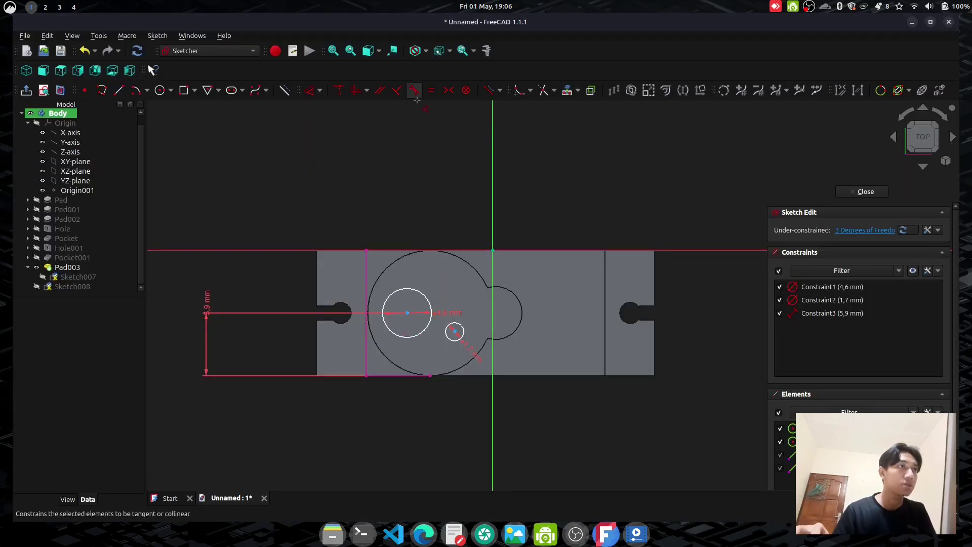
click(407, 313)
click(367, 294)
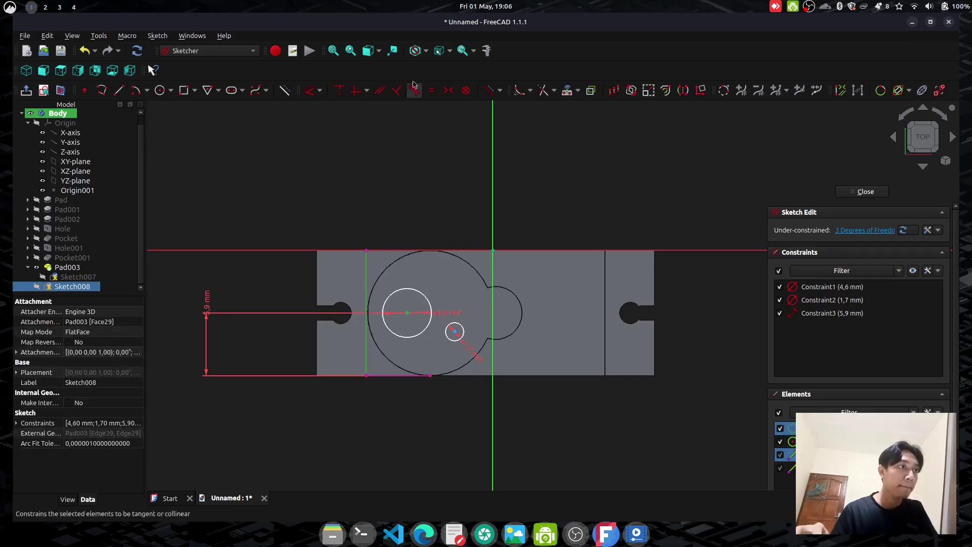
click(310, 90)
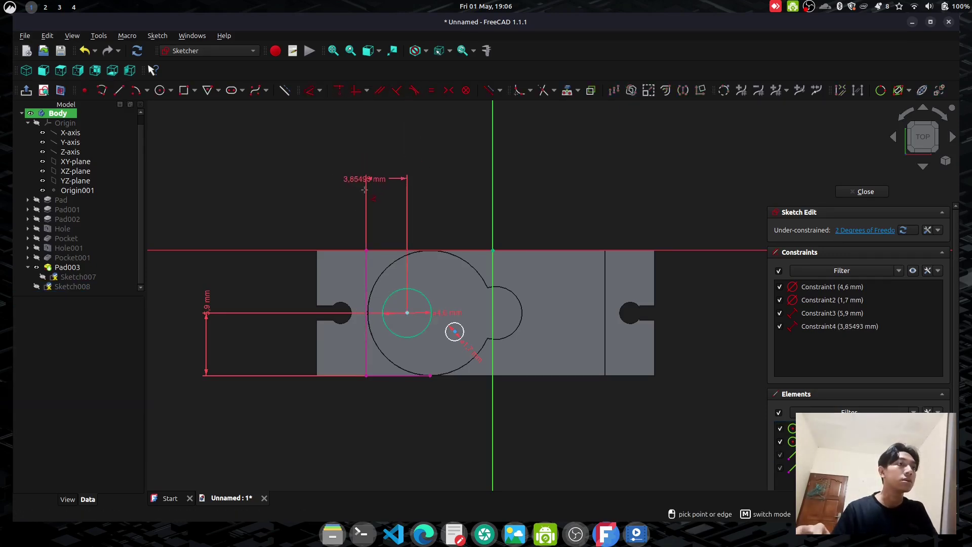
click(364, 166)
text(5, mm)
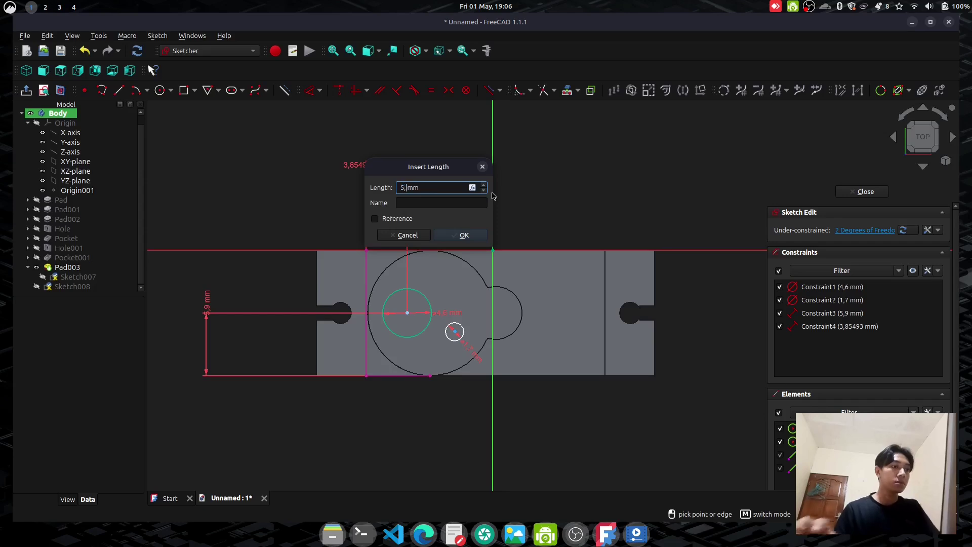
text(9)
key(Return)
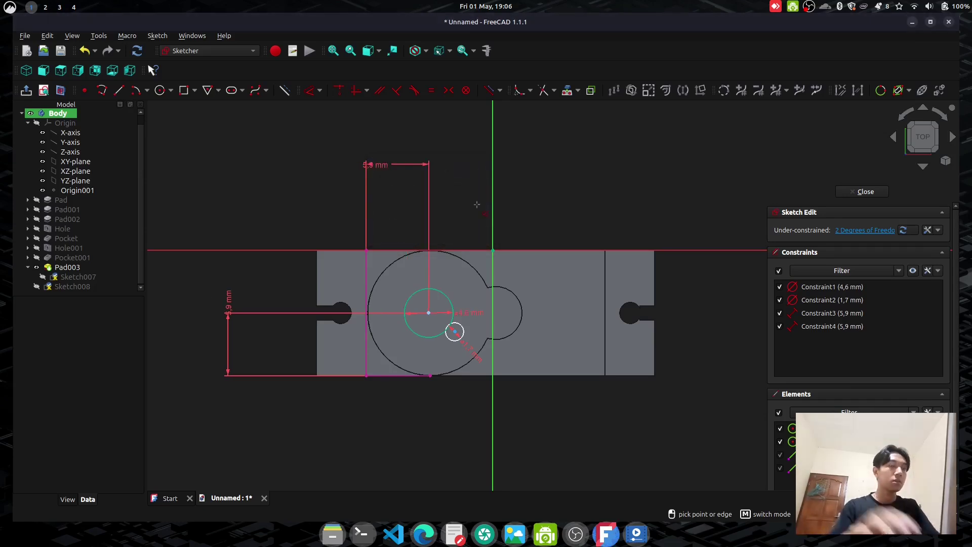
- Dimension the horizontal distance from the 1.7 mm circle's center to the projected left edge as 5.9 mm
click(455, 332)
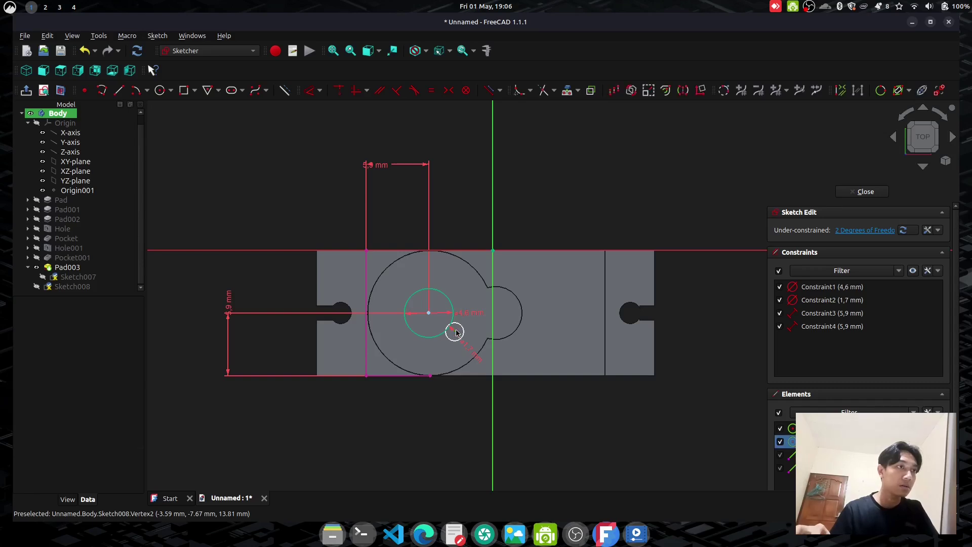
click(366, 325)
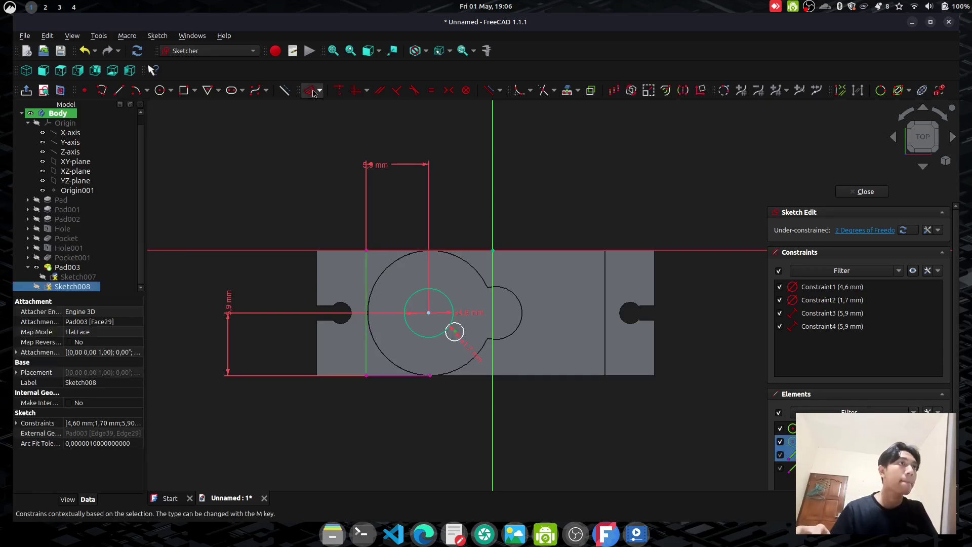
key(d)
click(417, 430)
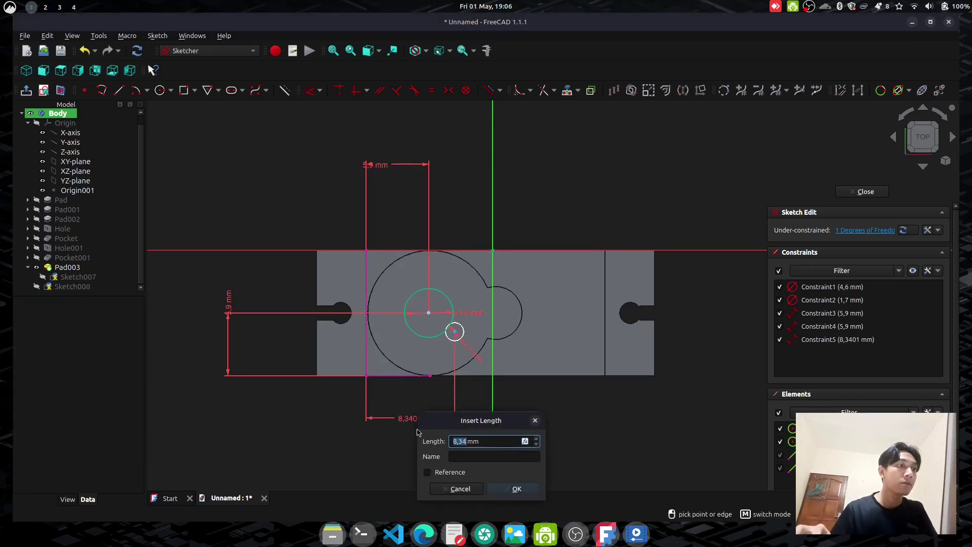
text(5,)
key(Return)
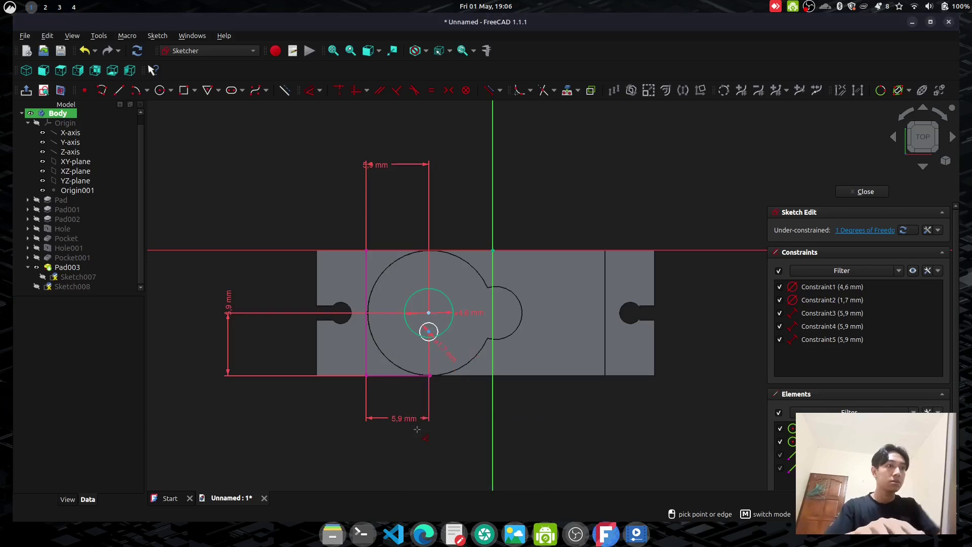
click(428, 333)
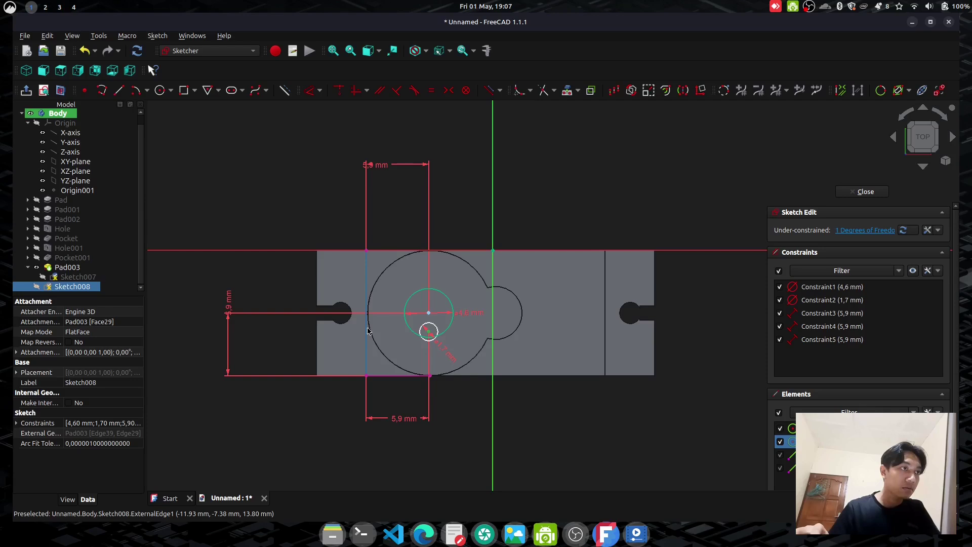
click(310, 91)
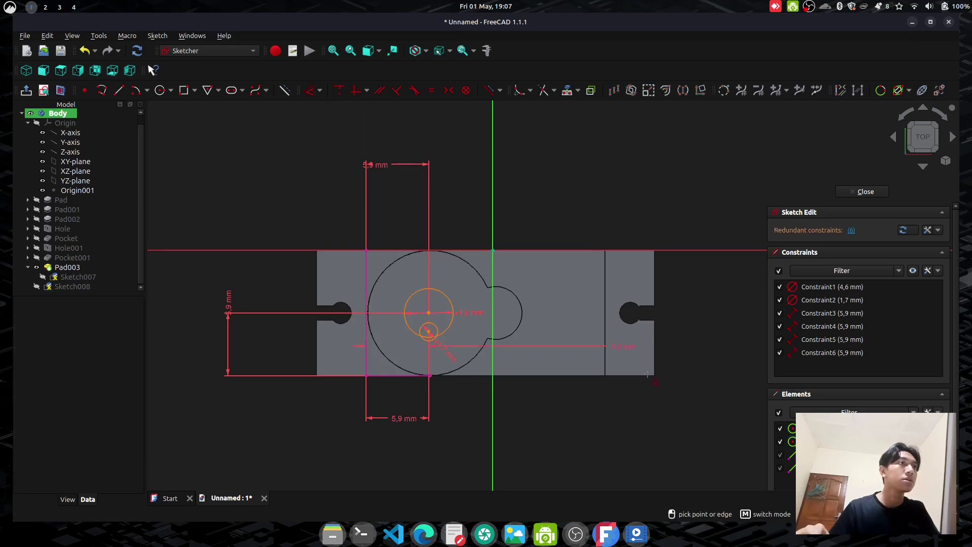
key(Escape)
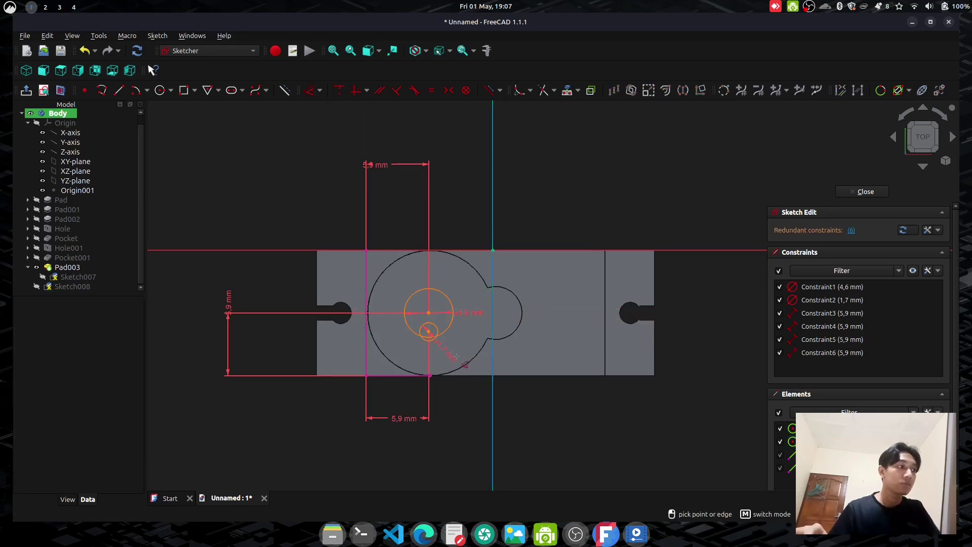
key(Escape)
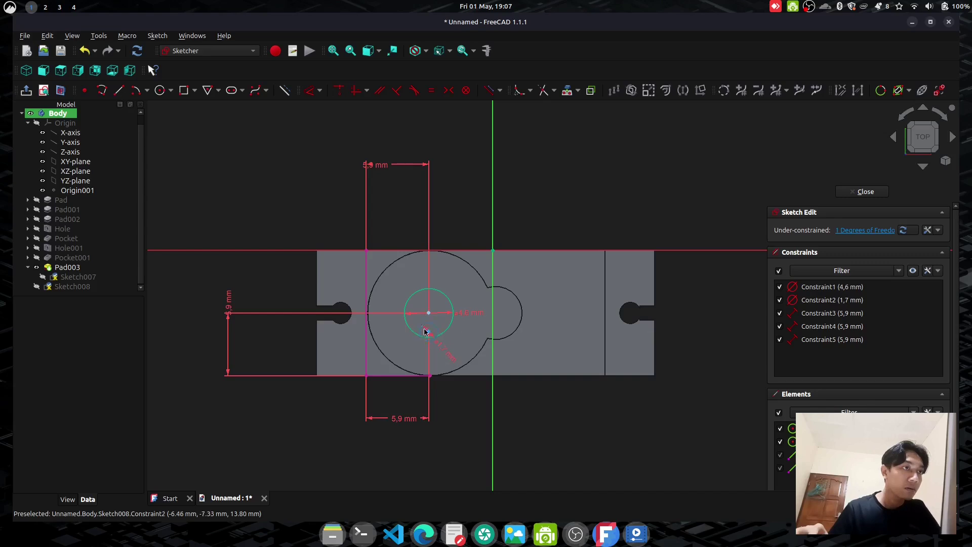
click(428, 334)
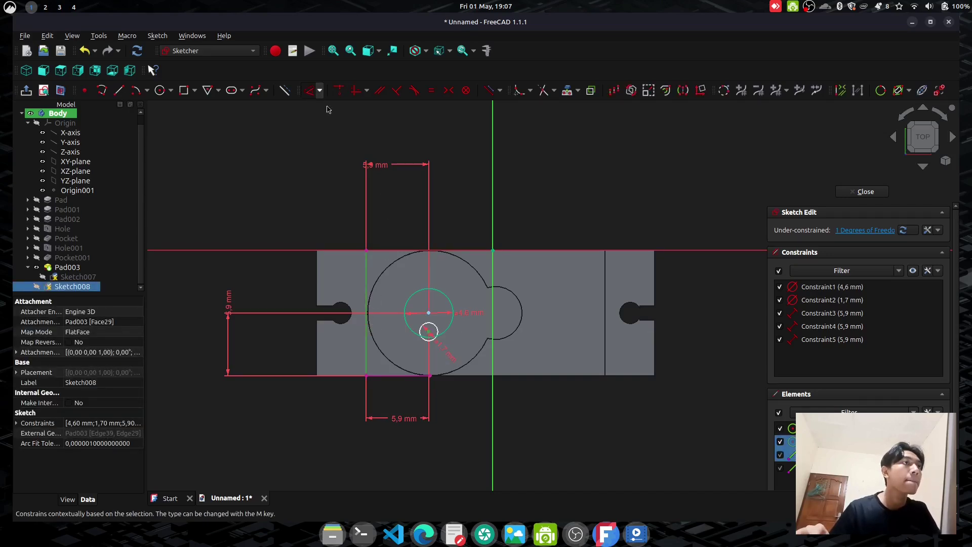
click(311, 90)
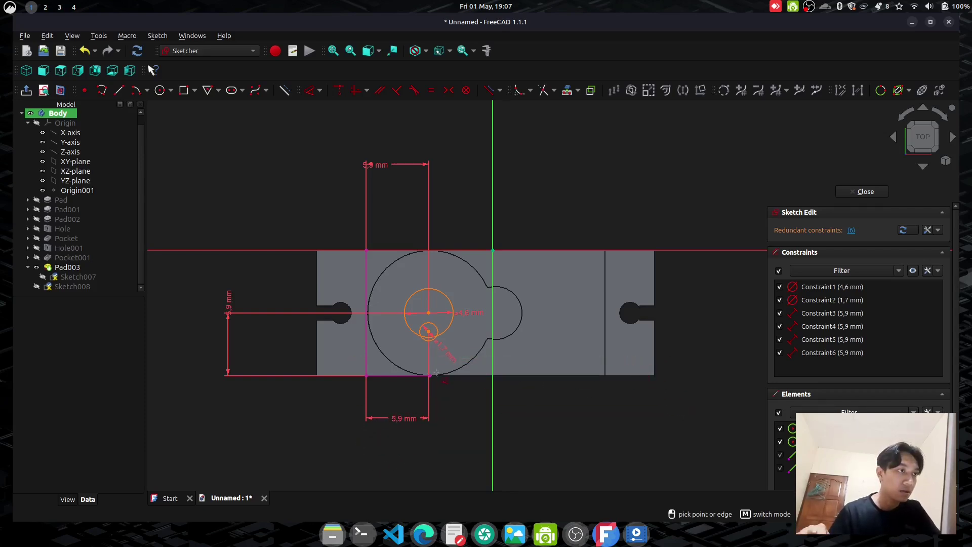
key(Escape)
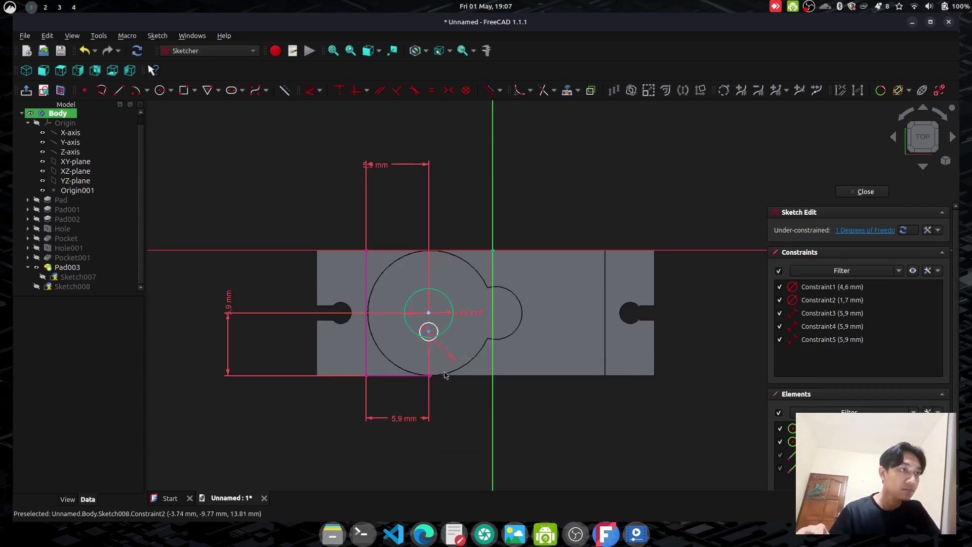
- Move the 1.7 mm circle clear of the larger one and dimension its center 5.9 mm vertically from the projected lower edge
drag(430, 337, 429, 359)
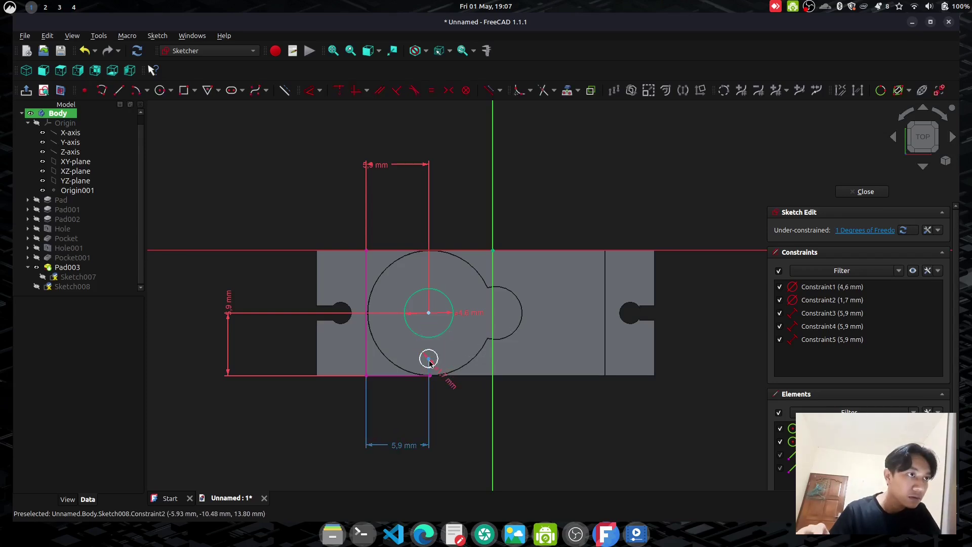
click(429, 363)
click(428, 360)
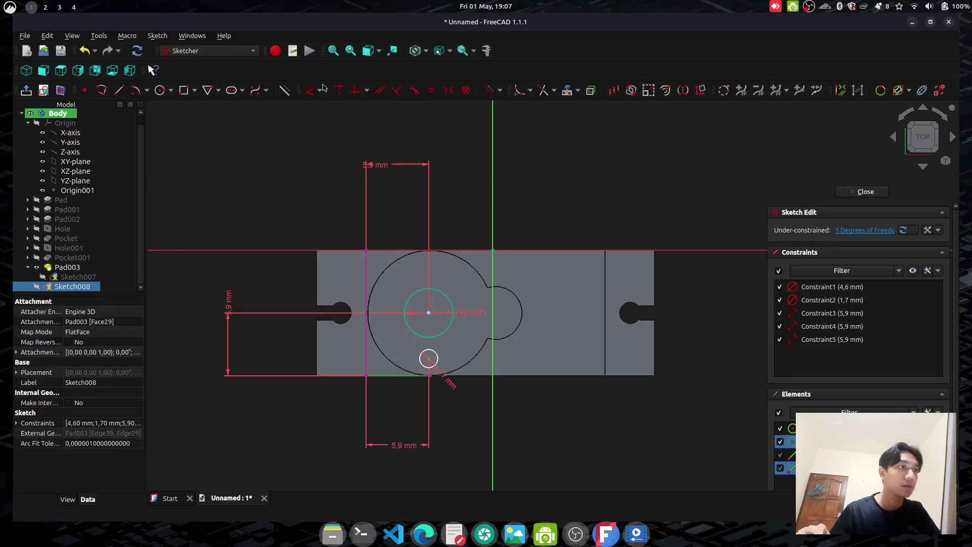
click(309, 90)
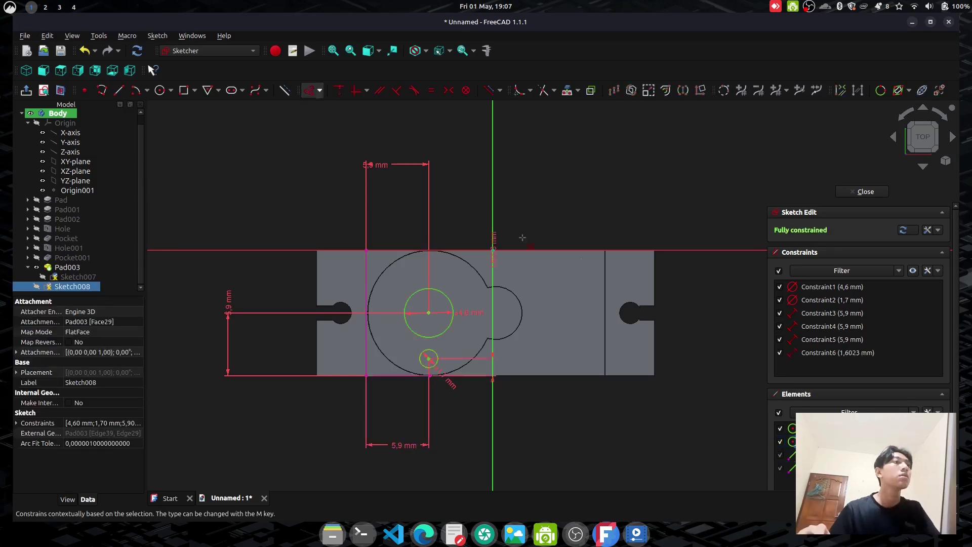
click(722, 377)
text(5,9)
key(Return)
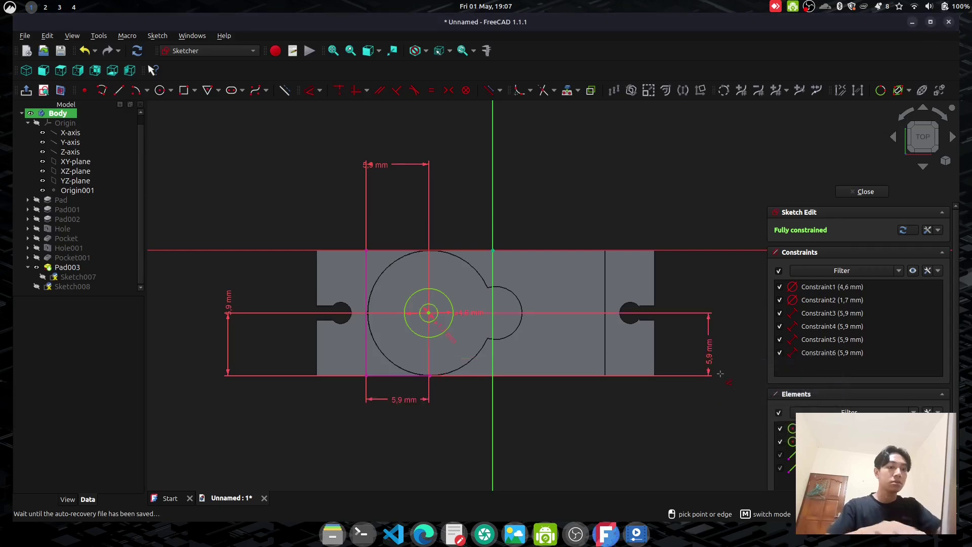
key(Escape)
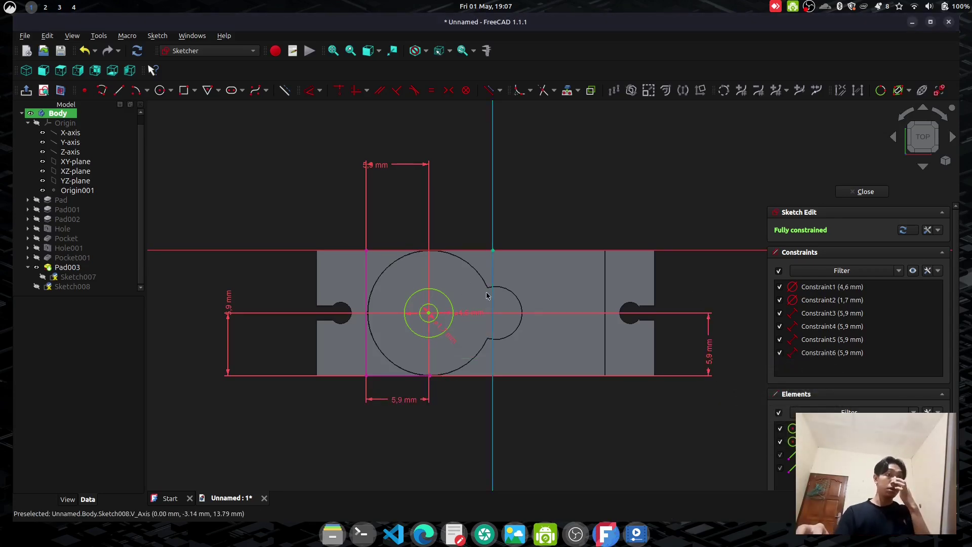
- Delete the projected left and lower body edges from the sketch
click(367, 296)
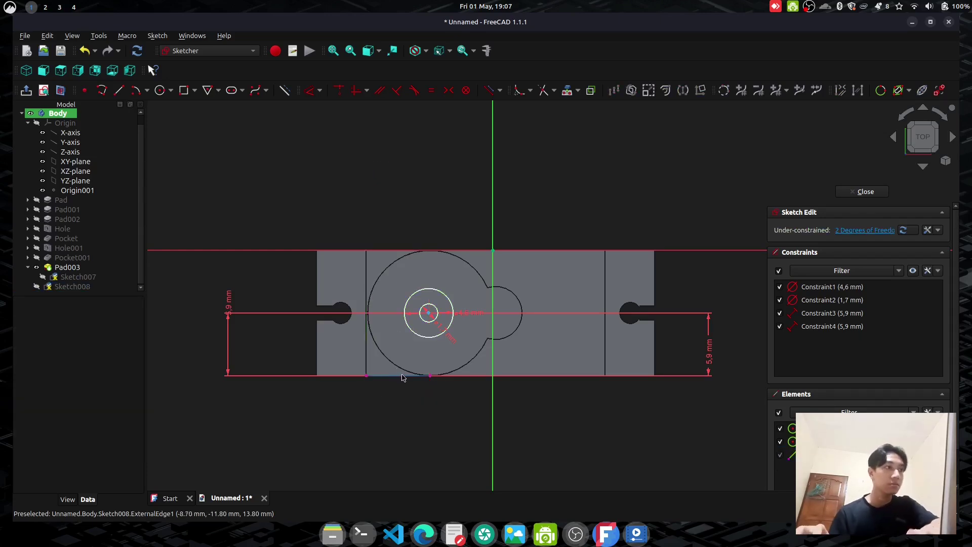
key(Delete)
click(435, 202)
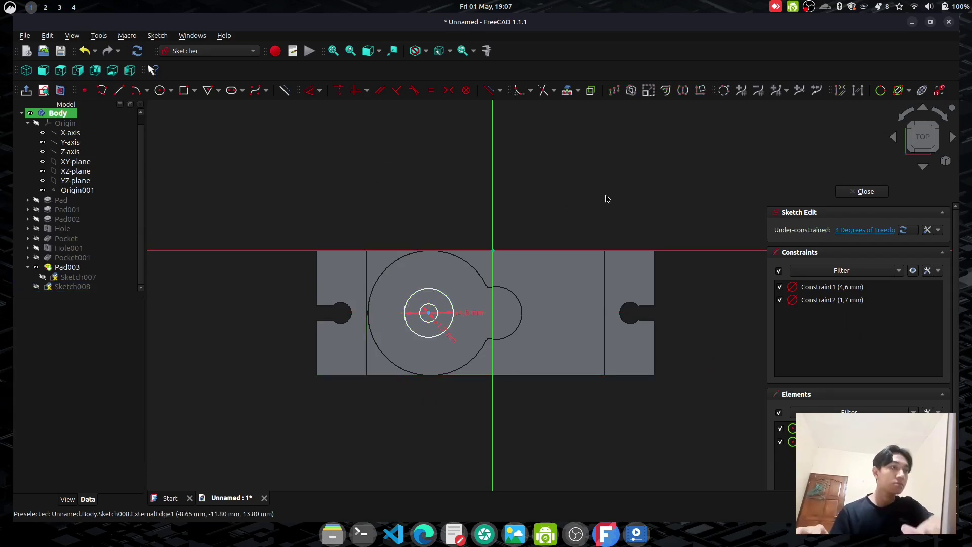
- Finish the shaft sketch, check the shaft height in the reference drawing, and pad the concentric circles 3.2 mm upward from the gear-housing boss
click(26, 90)
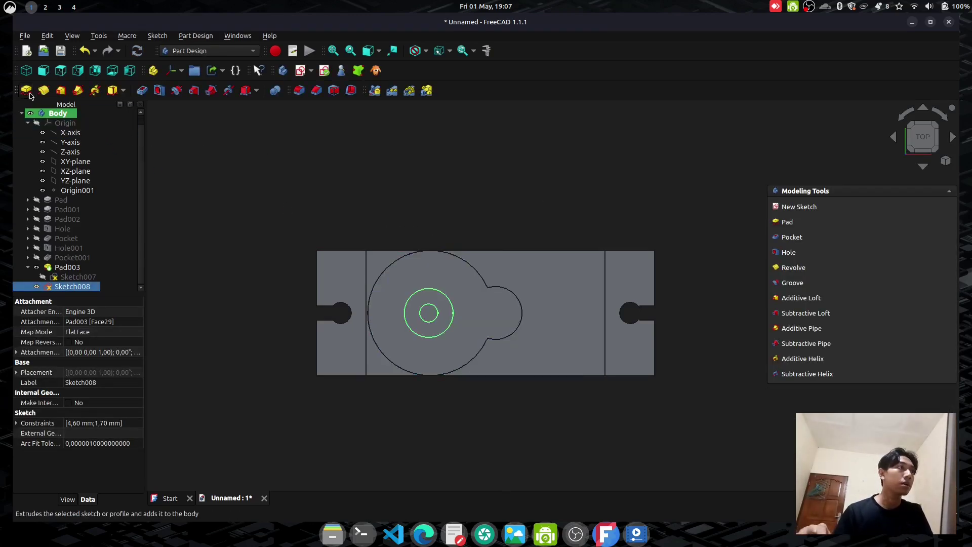
click(26, 90)
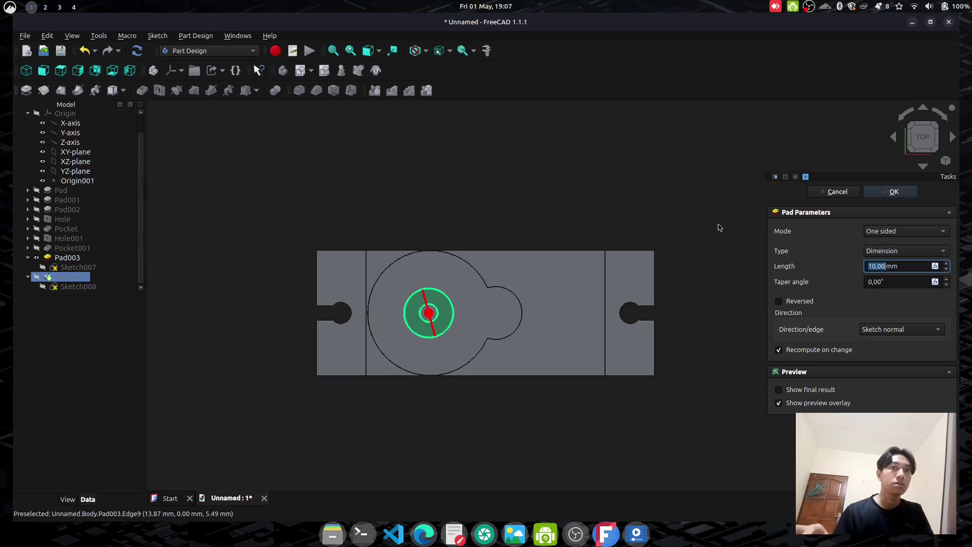
click(922, 110)
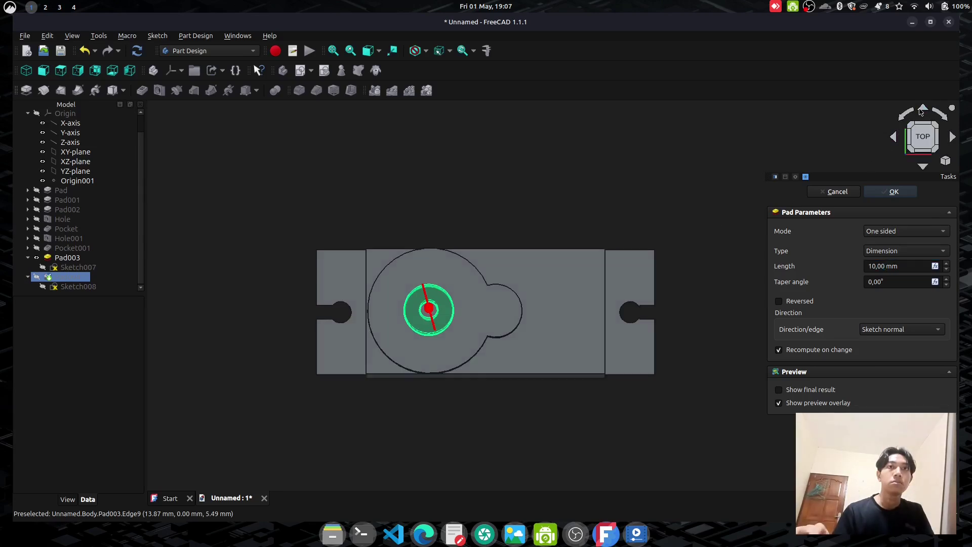
key(alt+Tab)
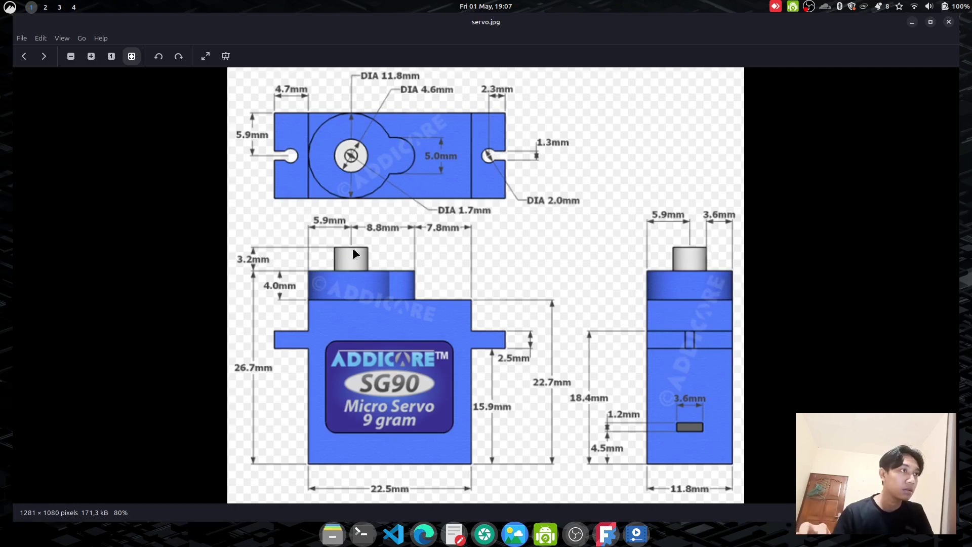
key(alt+Tab)
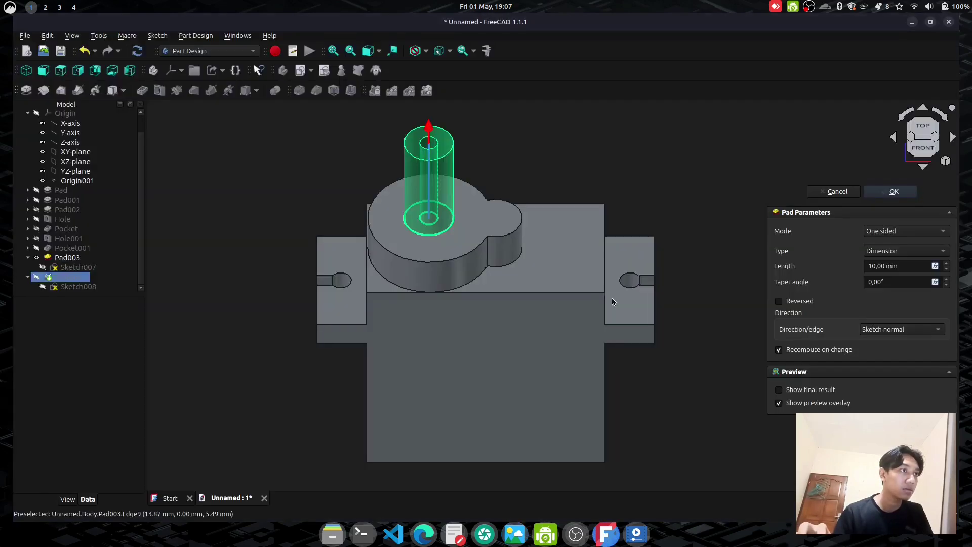
click(871, 268)
key(BackSpace)
text(3)
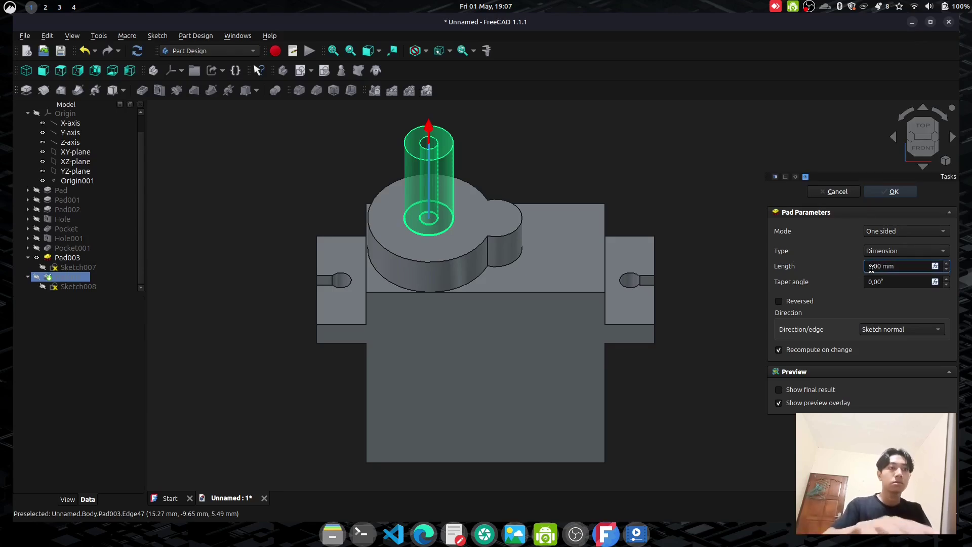
key(Return)
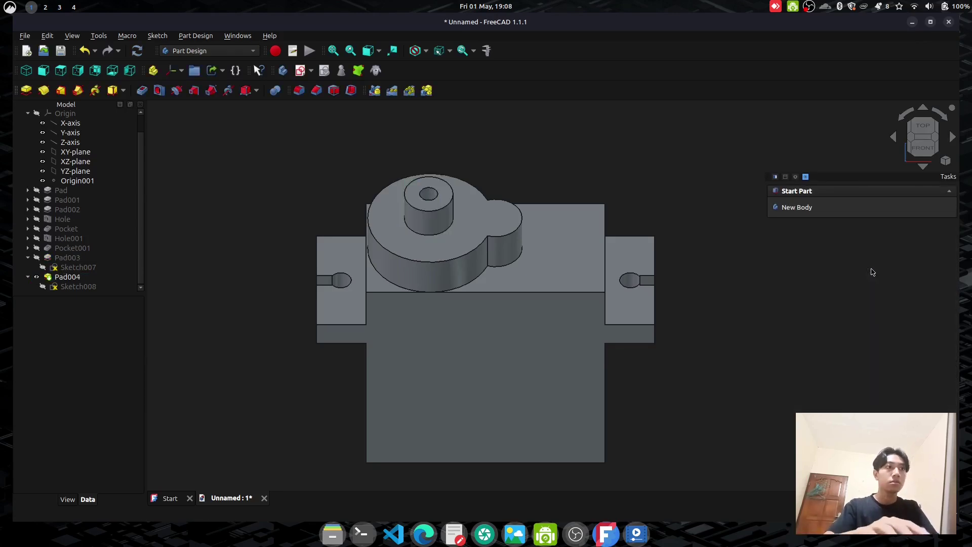
- Inspect the servo model with its new output shaft from the front, bottom, top and angled front views
scroll(688, 271, down, 2)
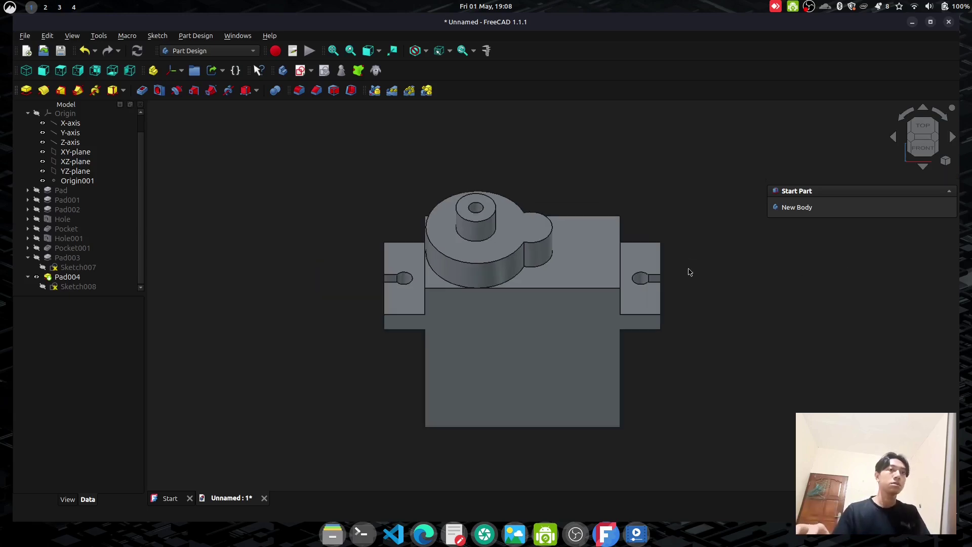
scroll(688, 271, up, 2)
middle_drag(688, 271, 661, 256)
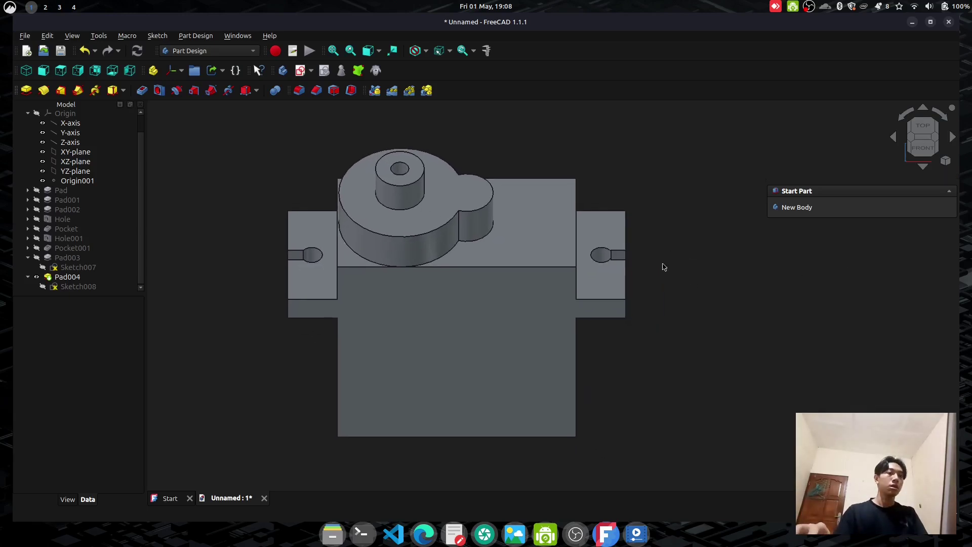
click(925, 148)
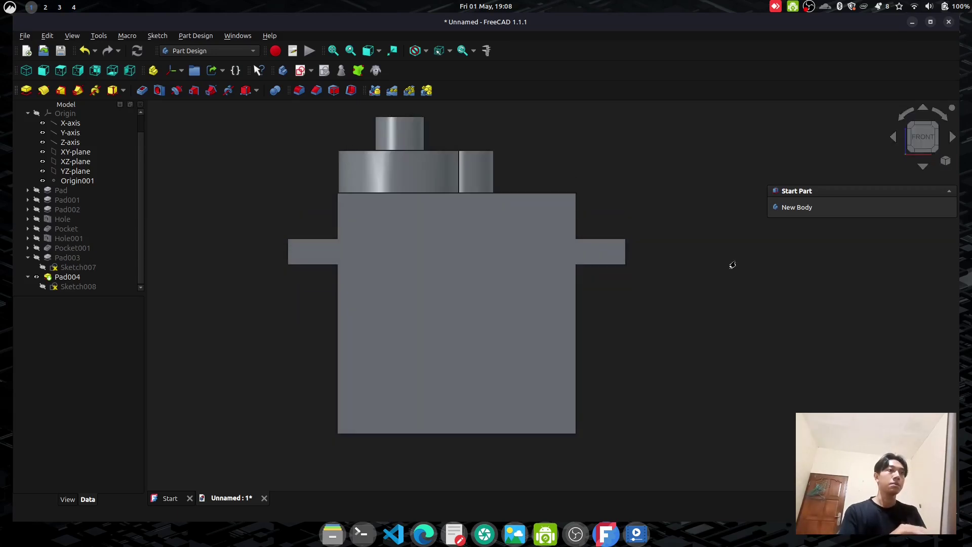
click(922, 109)
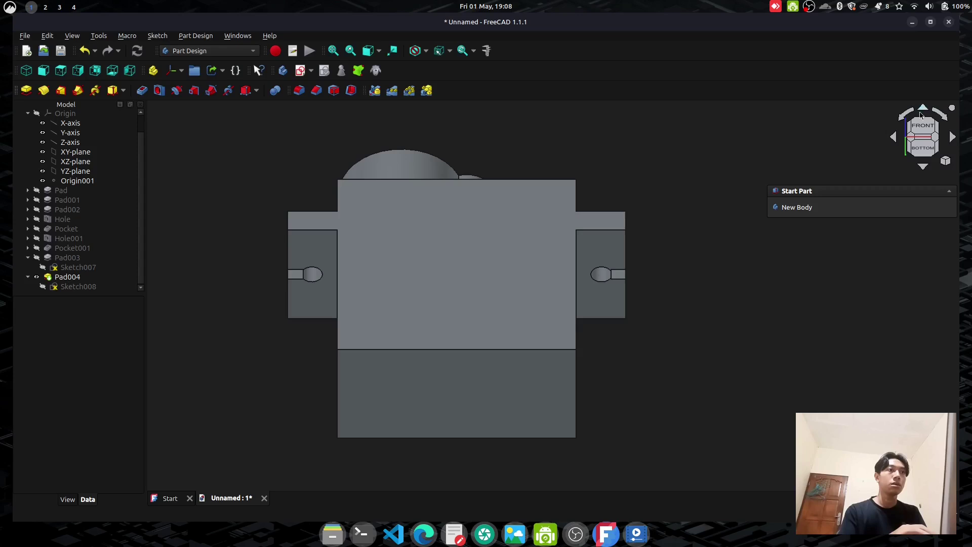
click(923, 166)
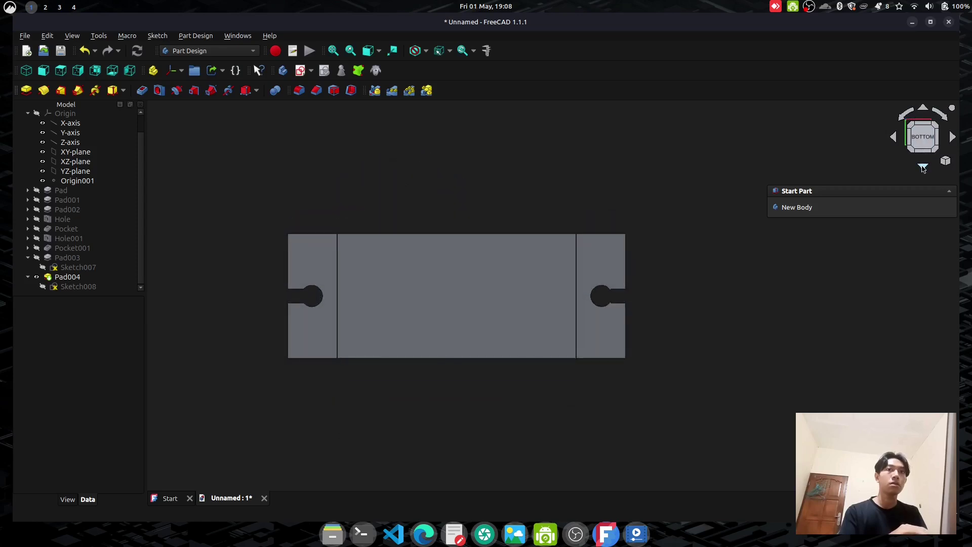
click(924, 168)
click(923, 169)
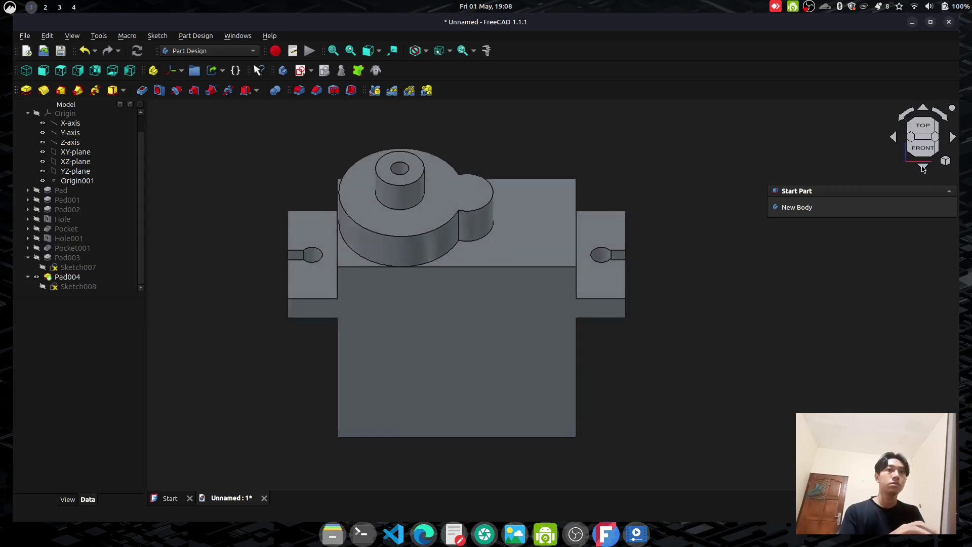
click(926, 130)
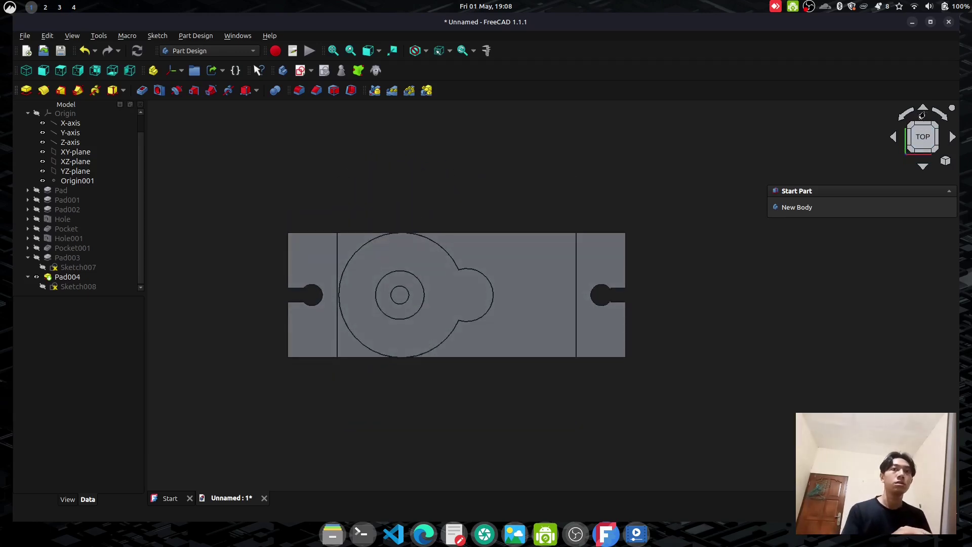
click(924, 111)
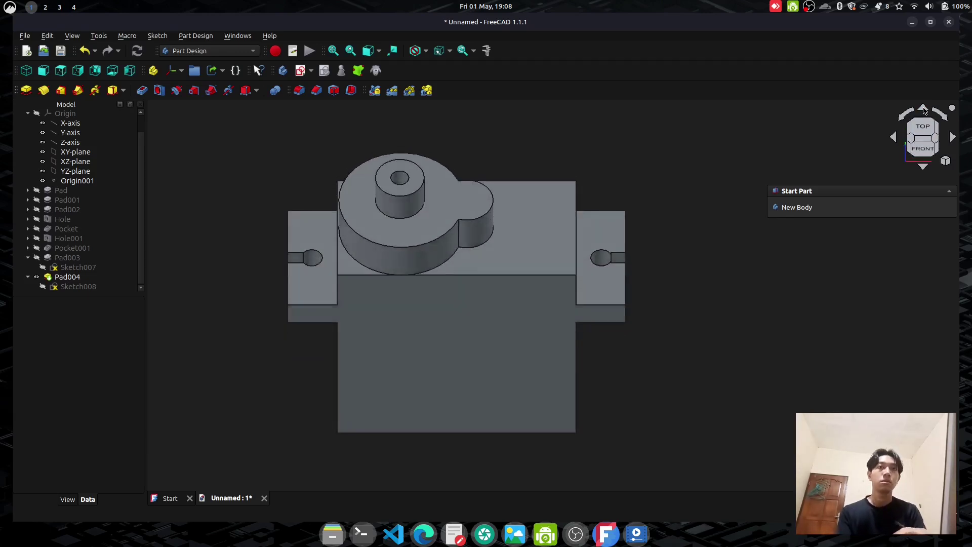